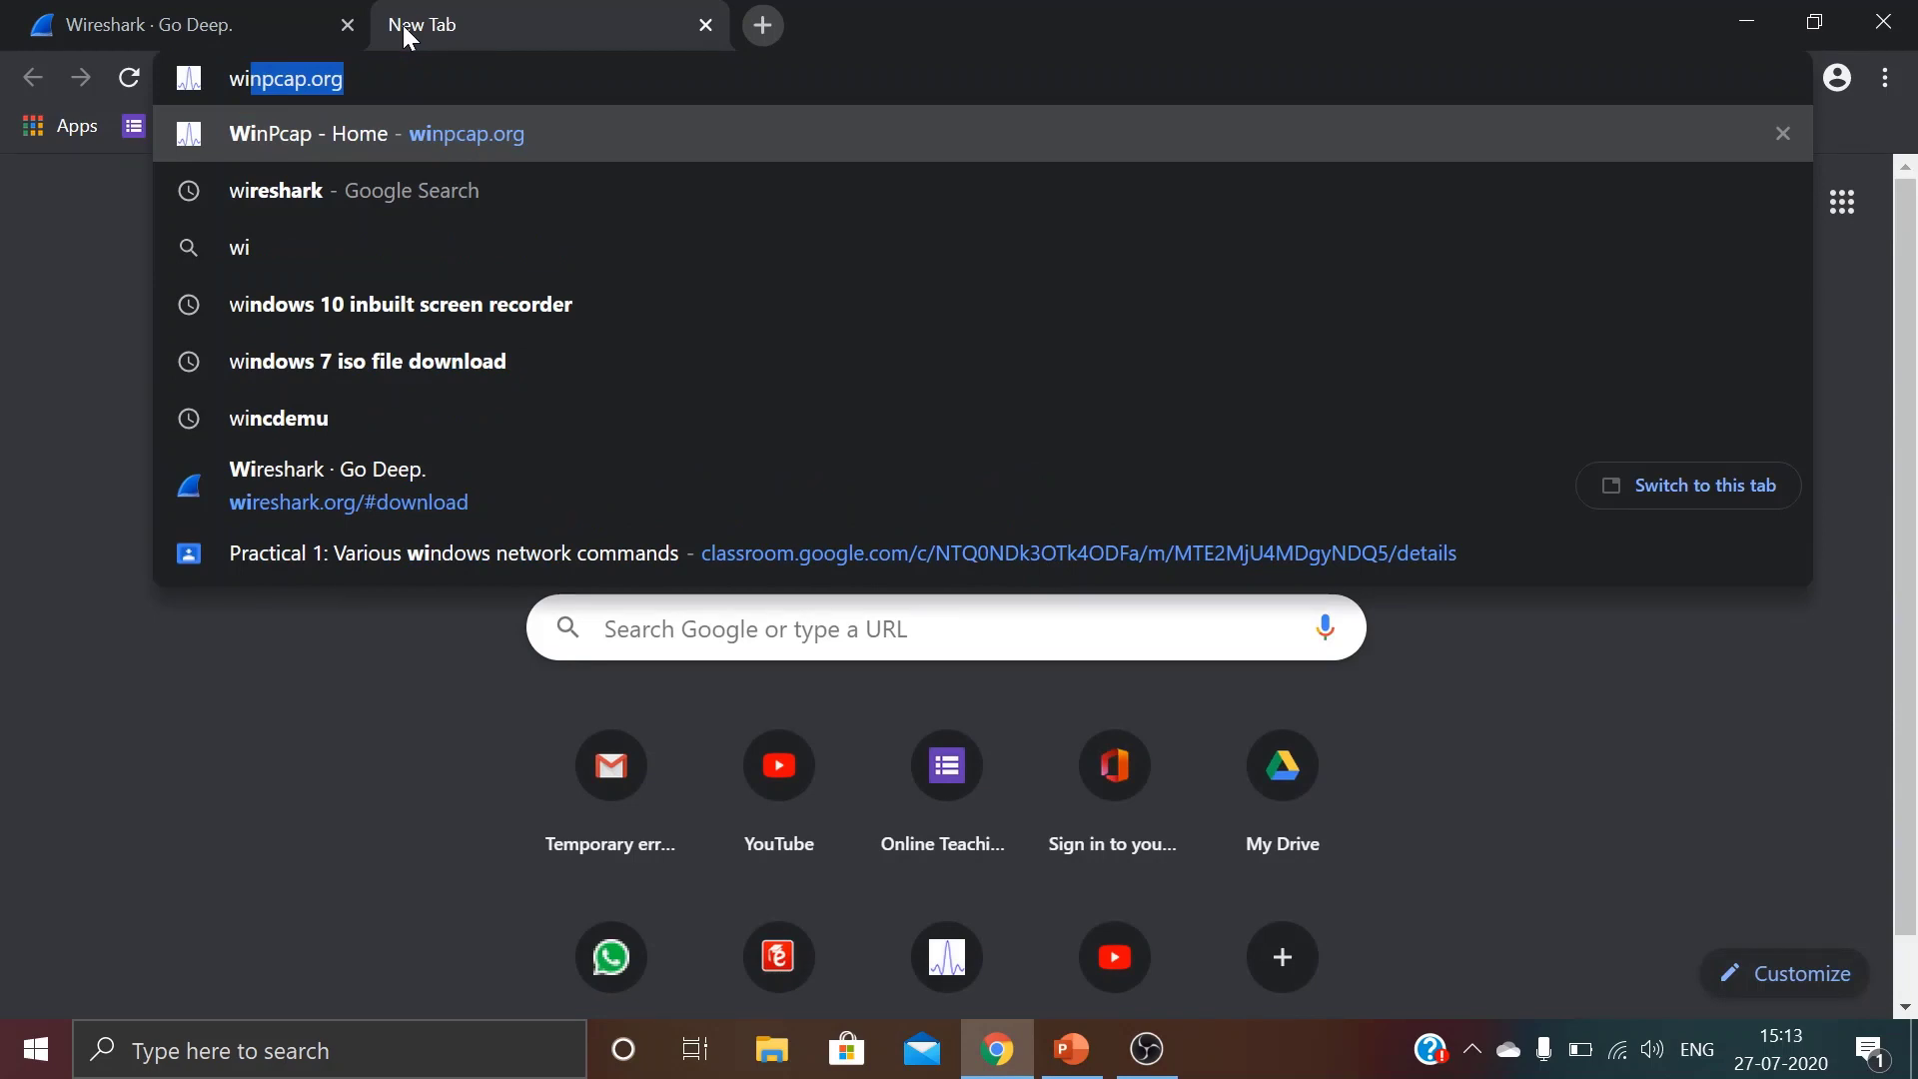
Go to winpcap.org and open the WinPcap download page
key("Return")
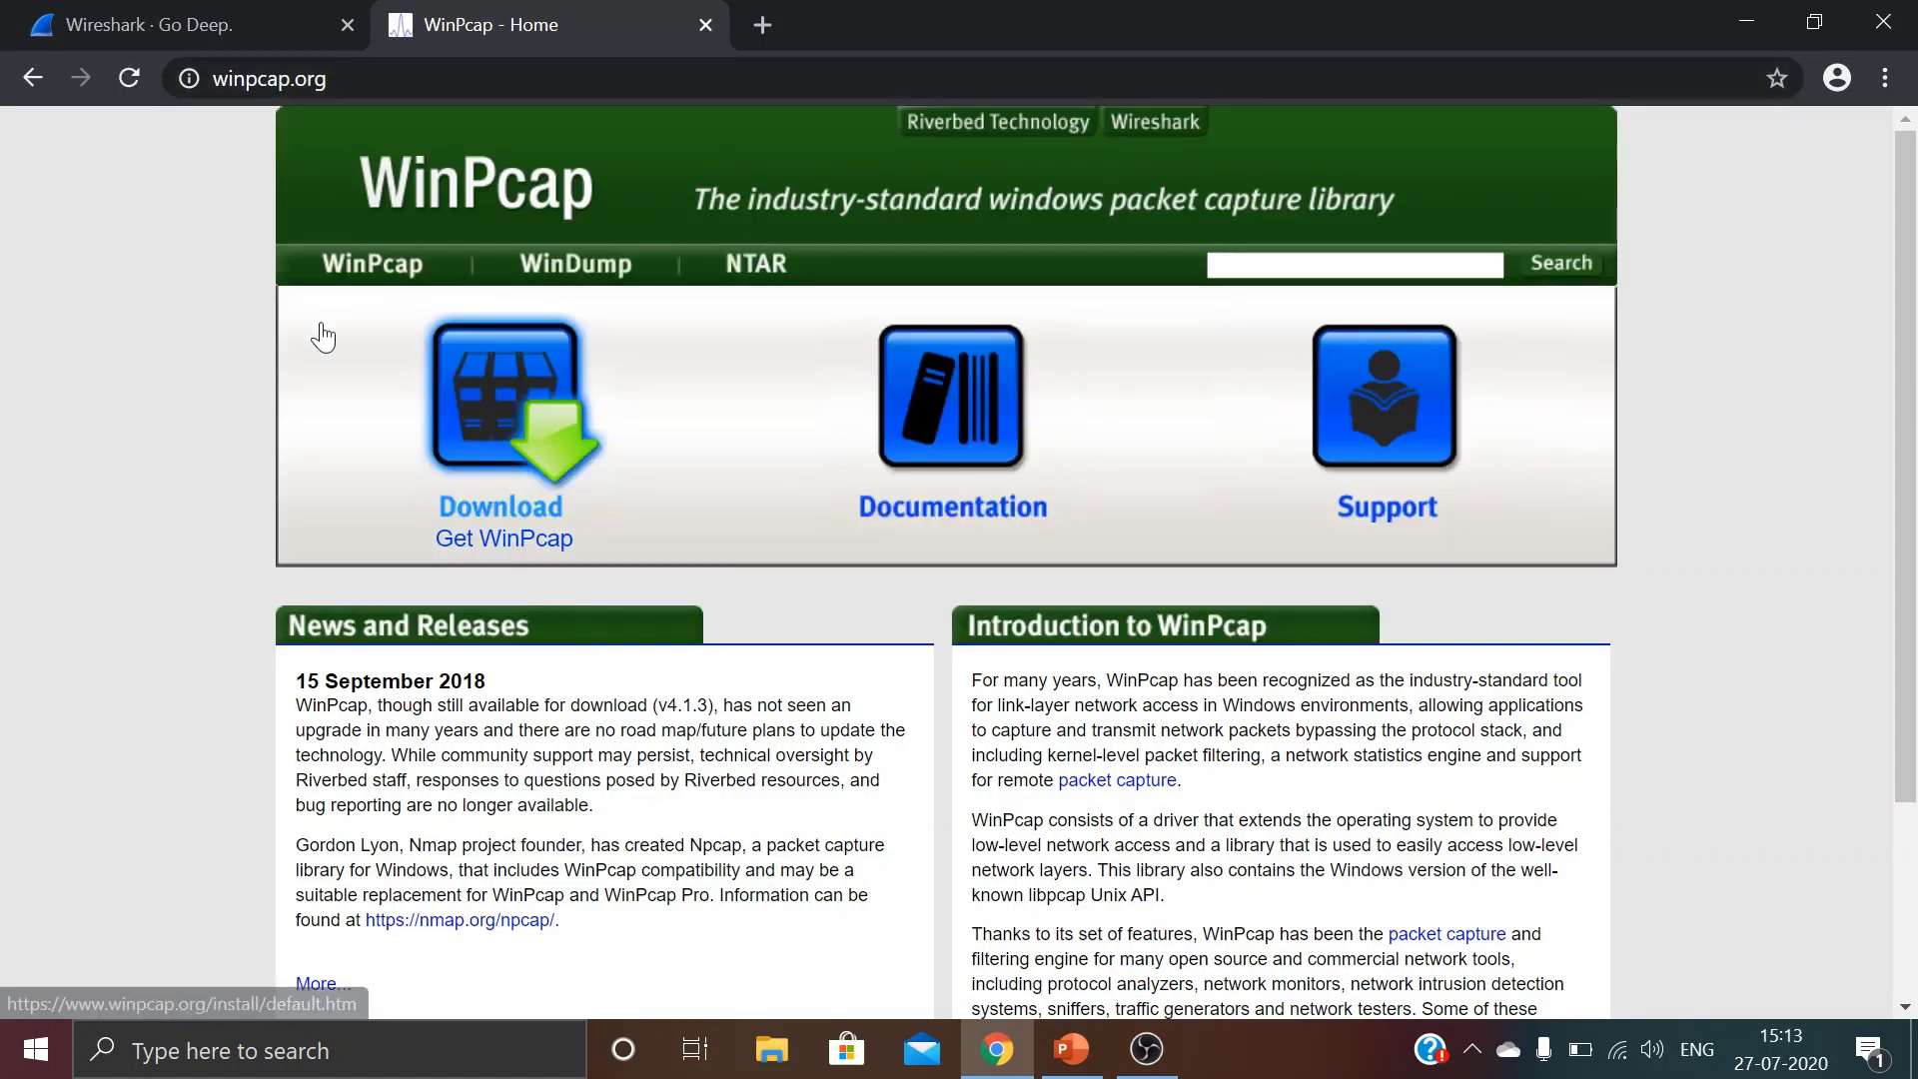
left_click(540, 455)
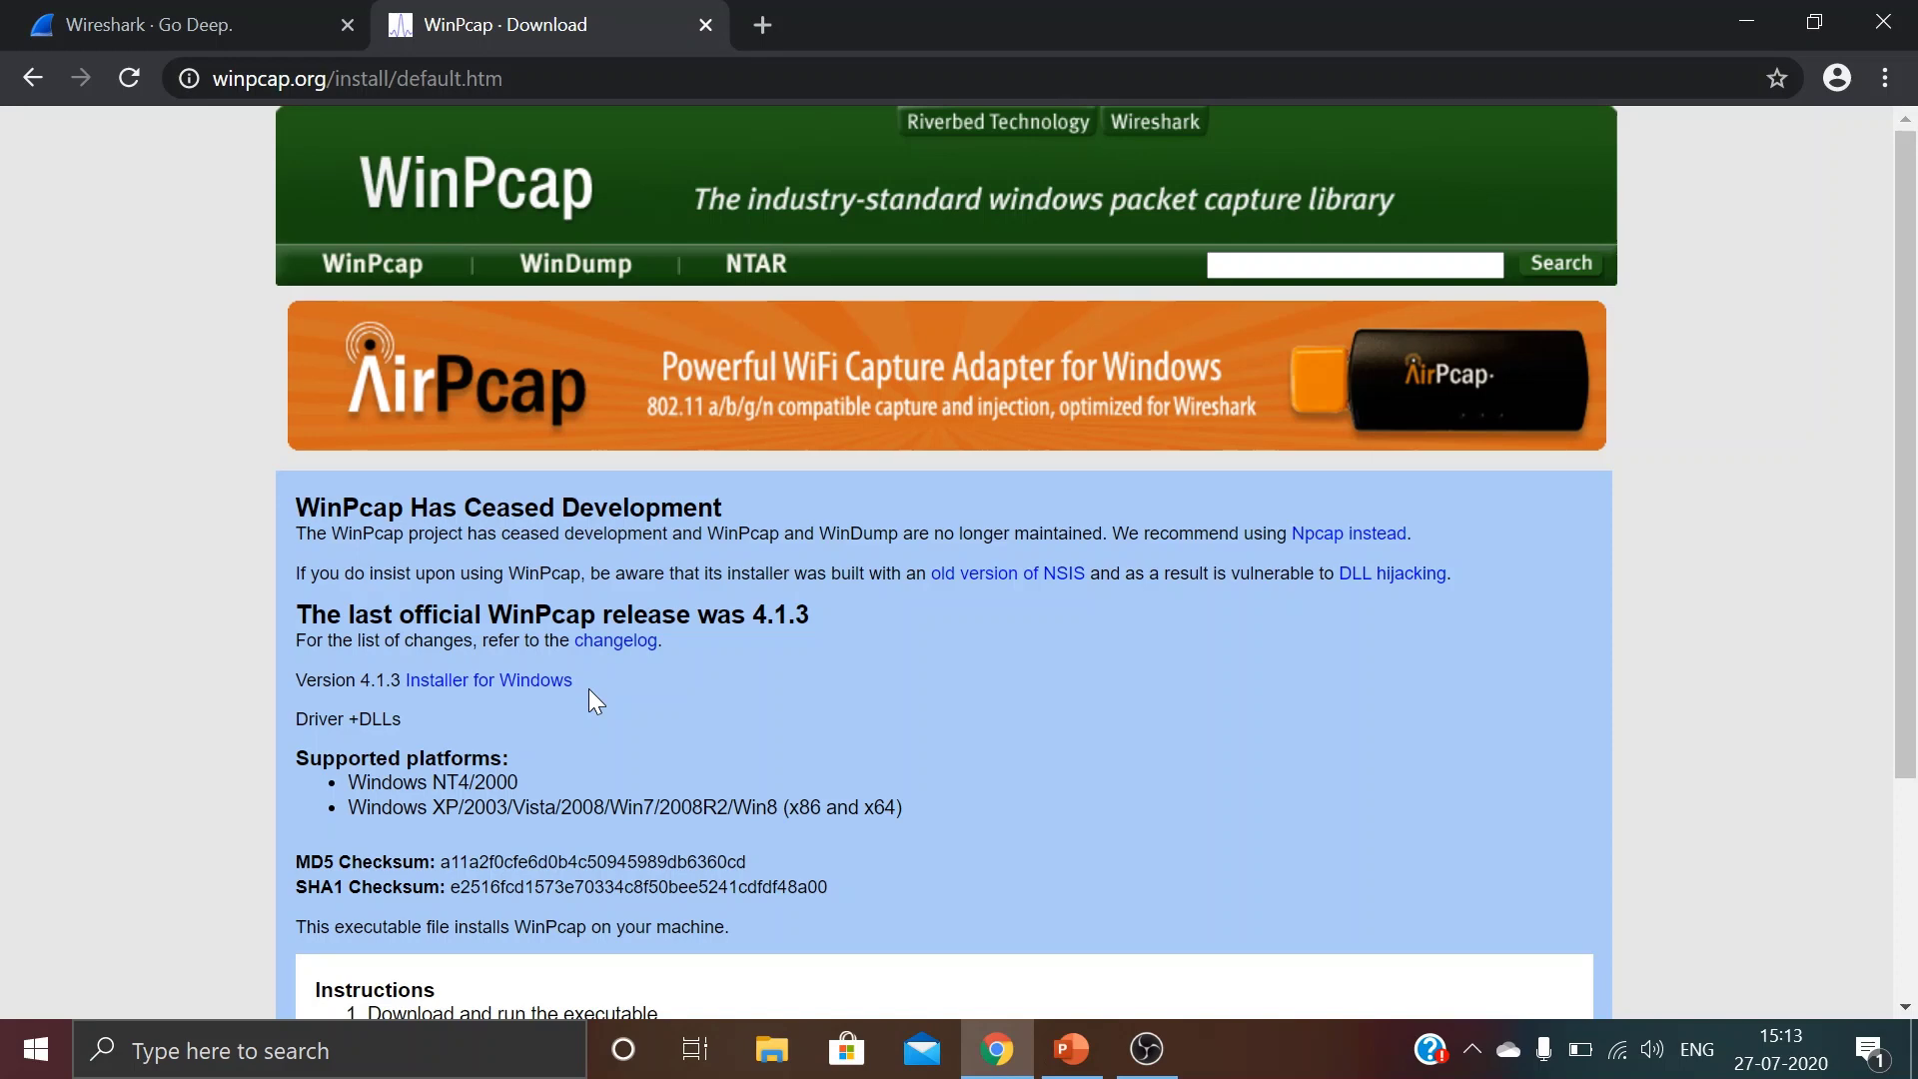
Minimize the browser and open the Wireshark folder on the desktop
left_click(1743, 13)
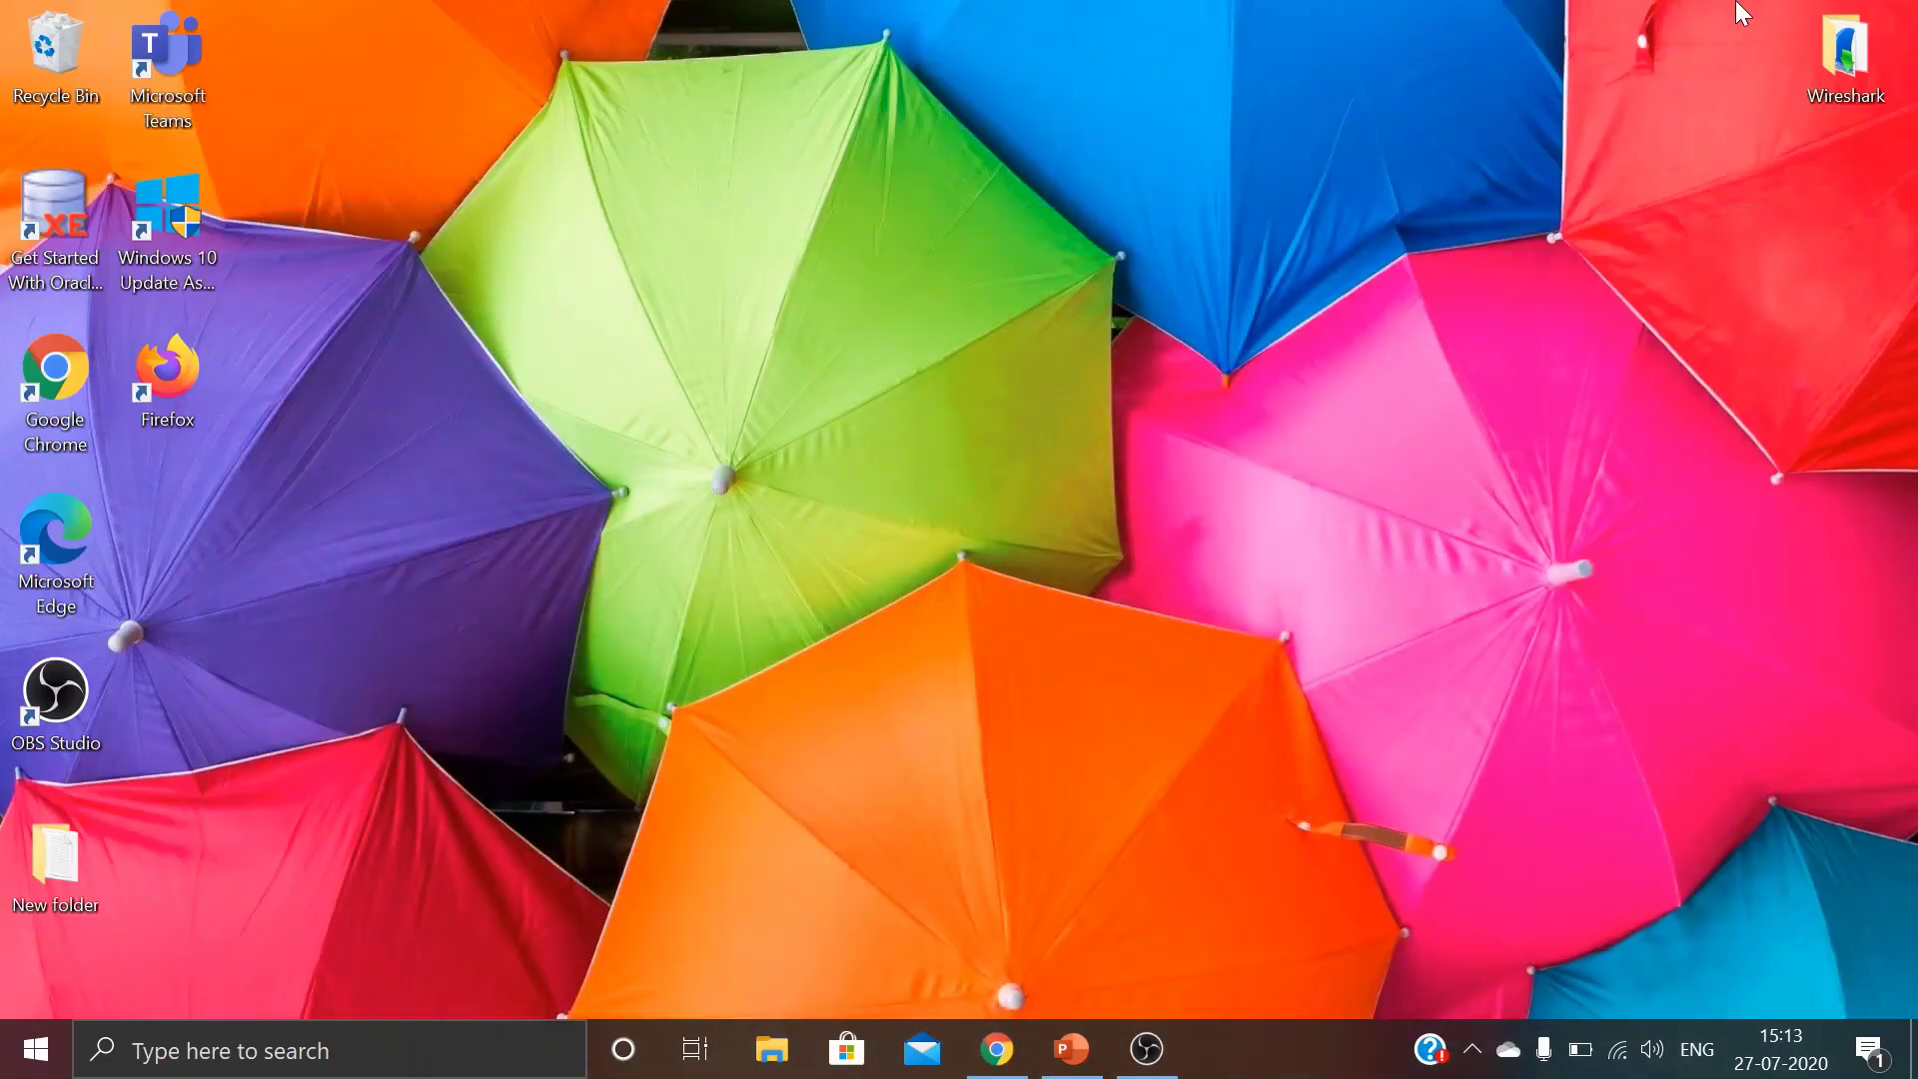
double_click(1853, 55)
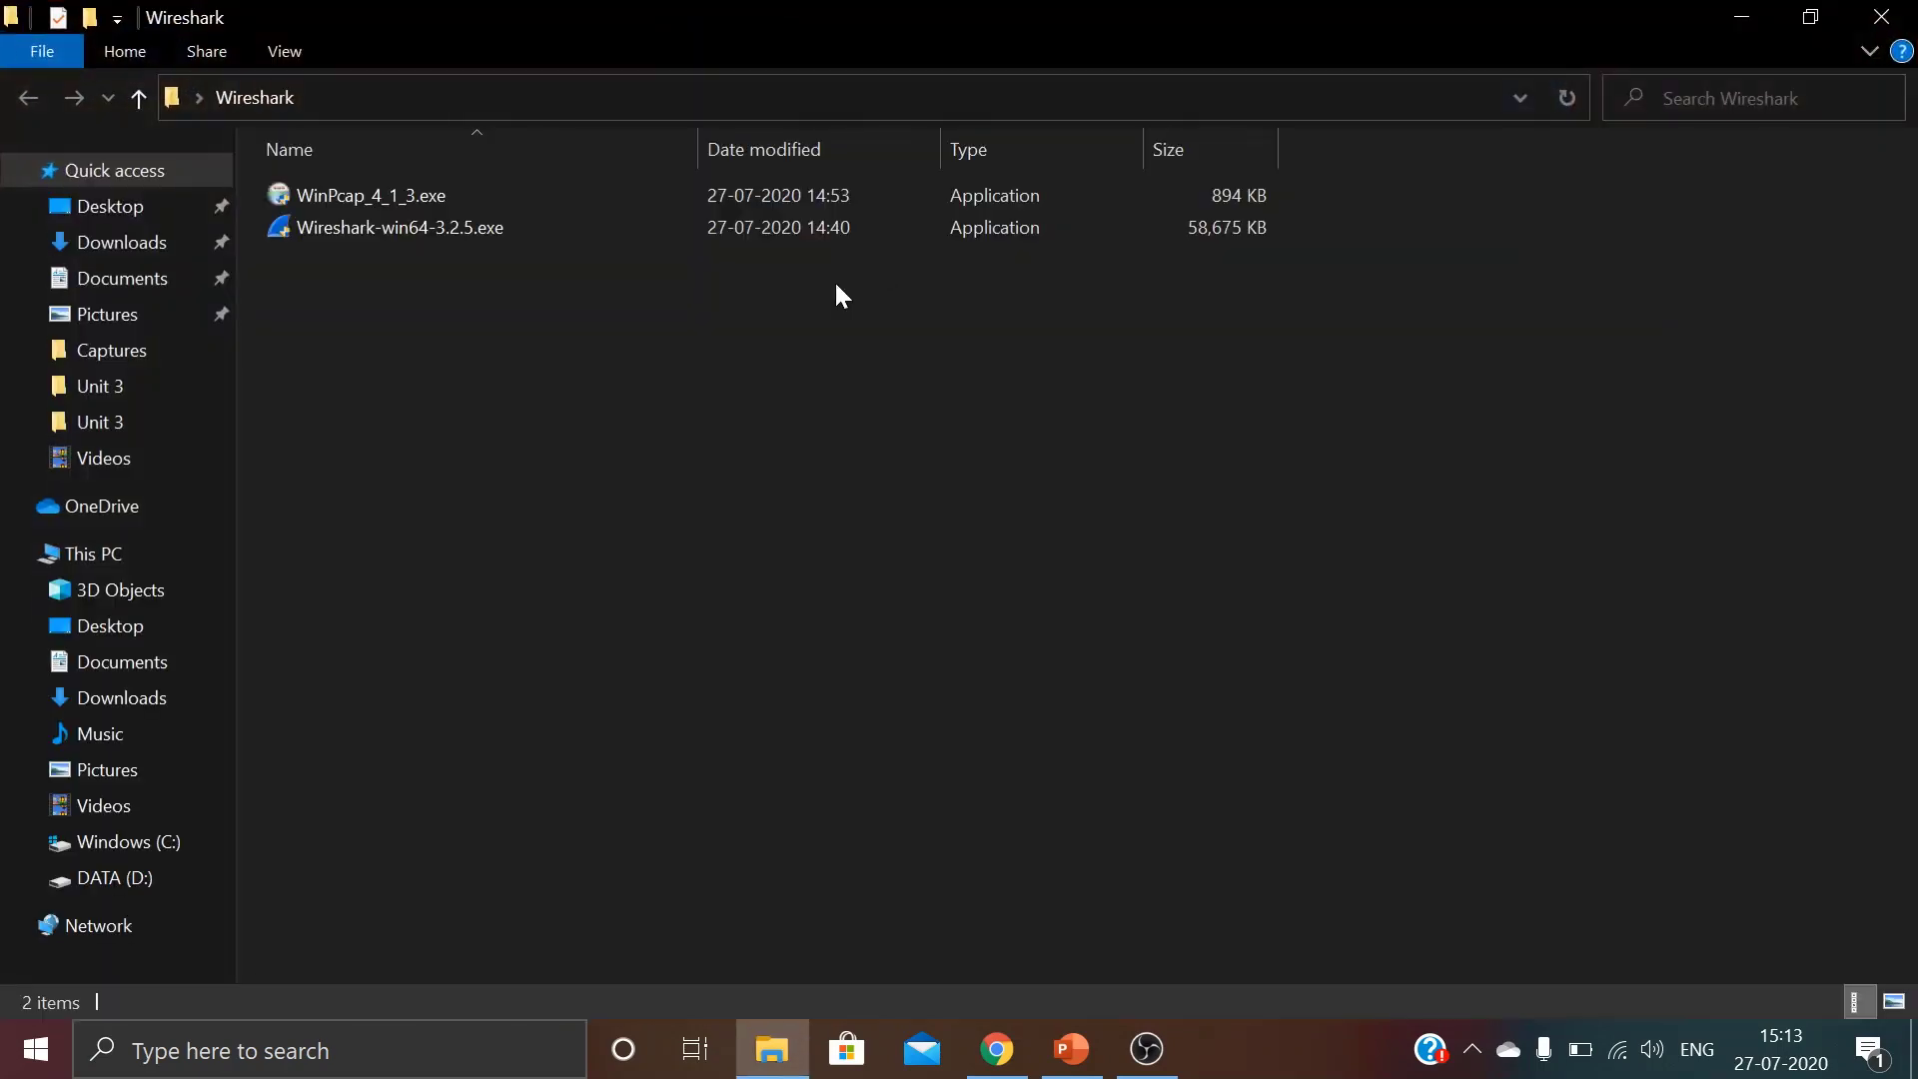
left_click(392, 238)
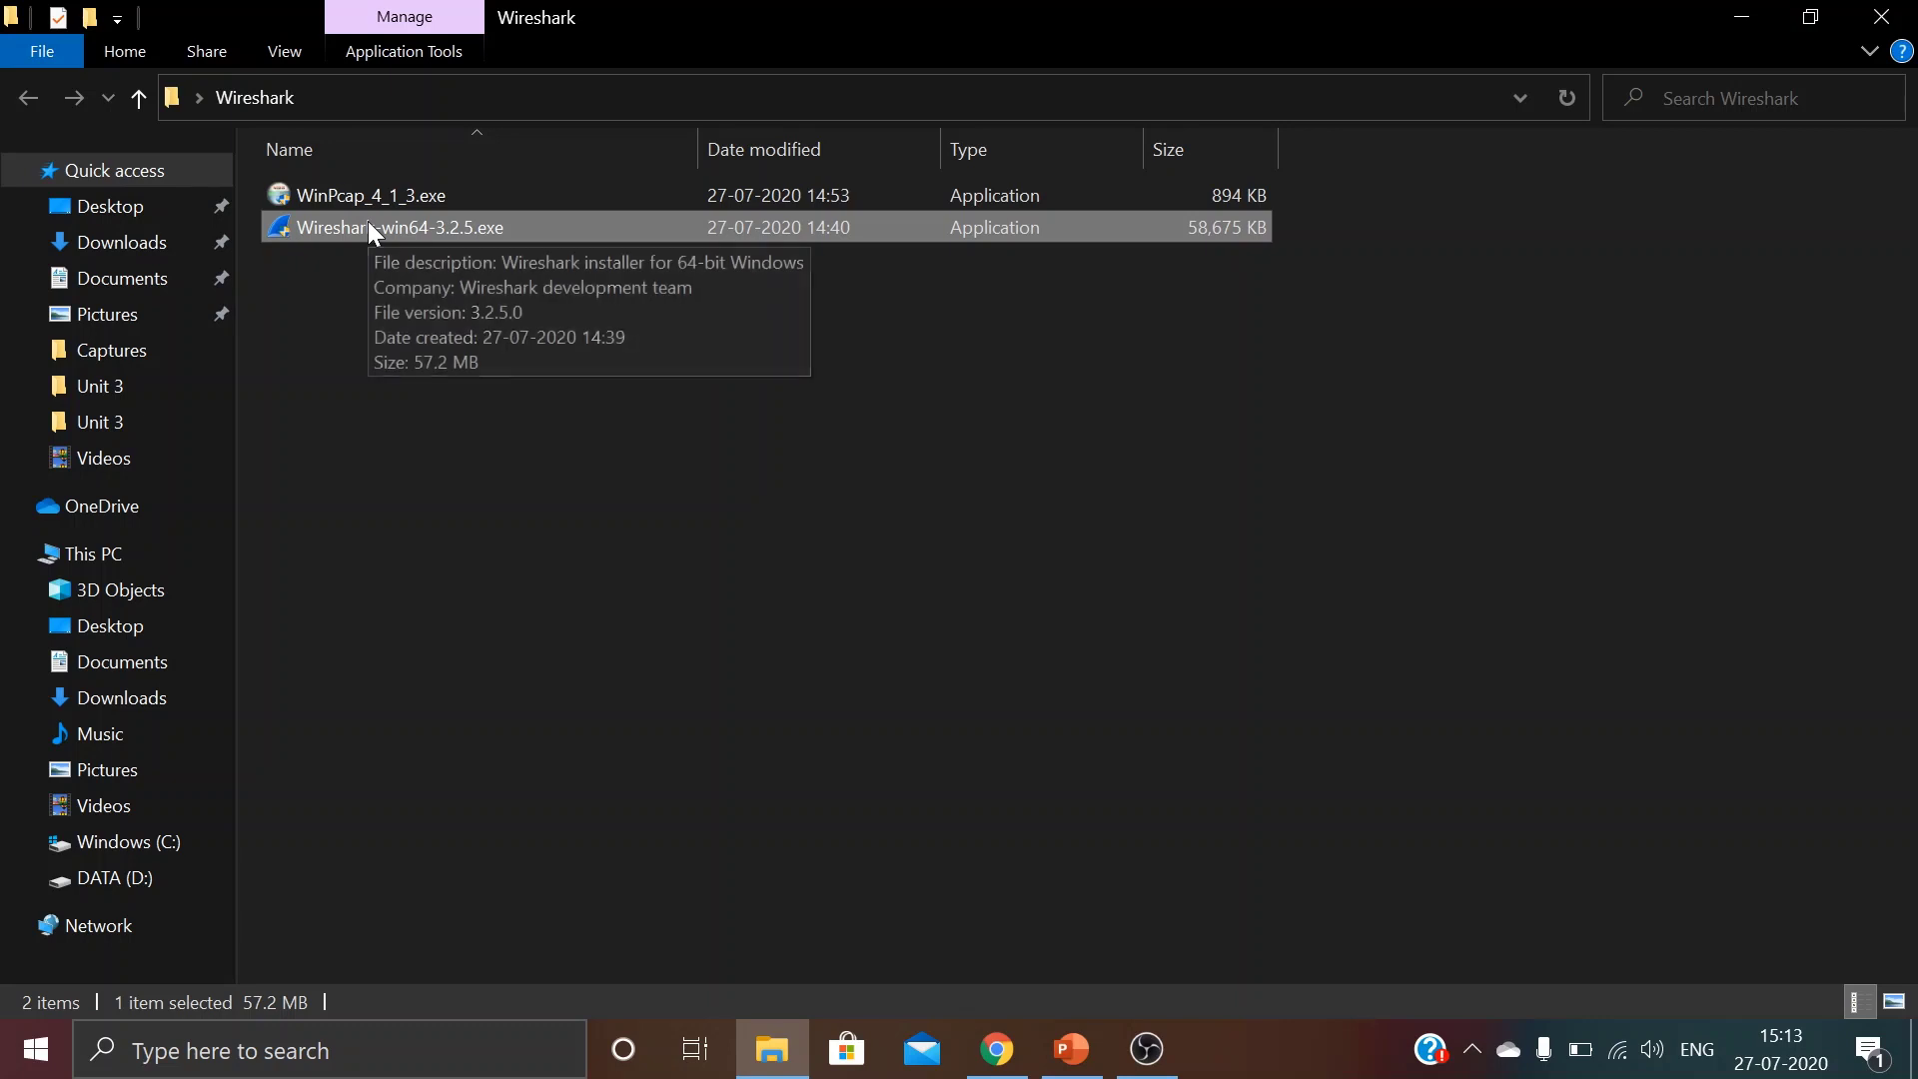
left_click(371, 227)
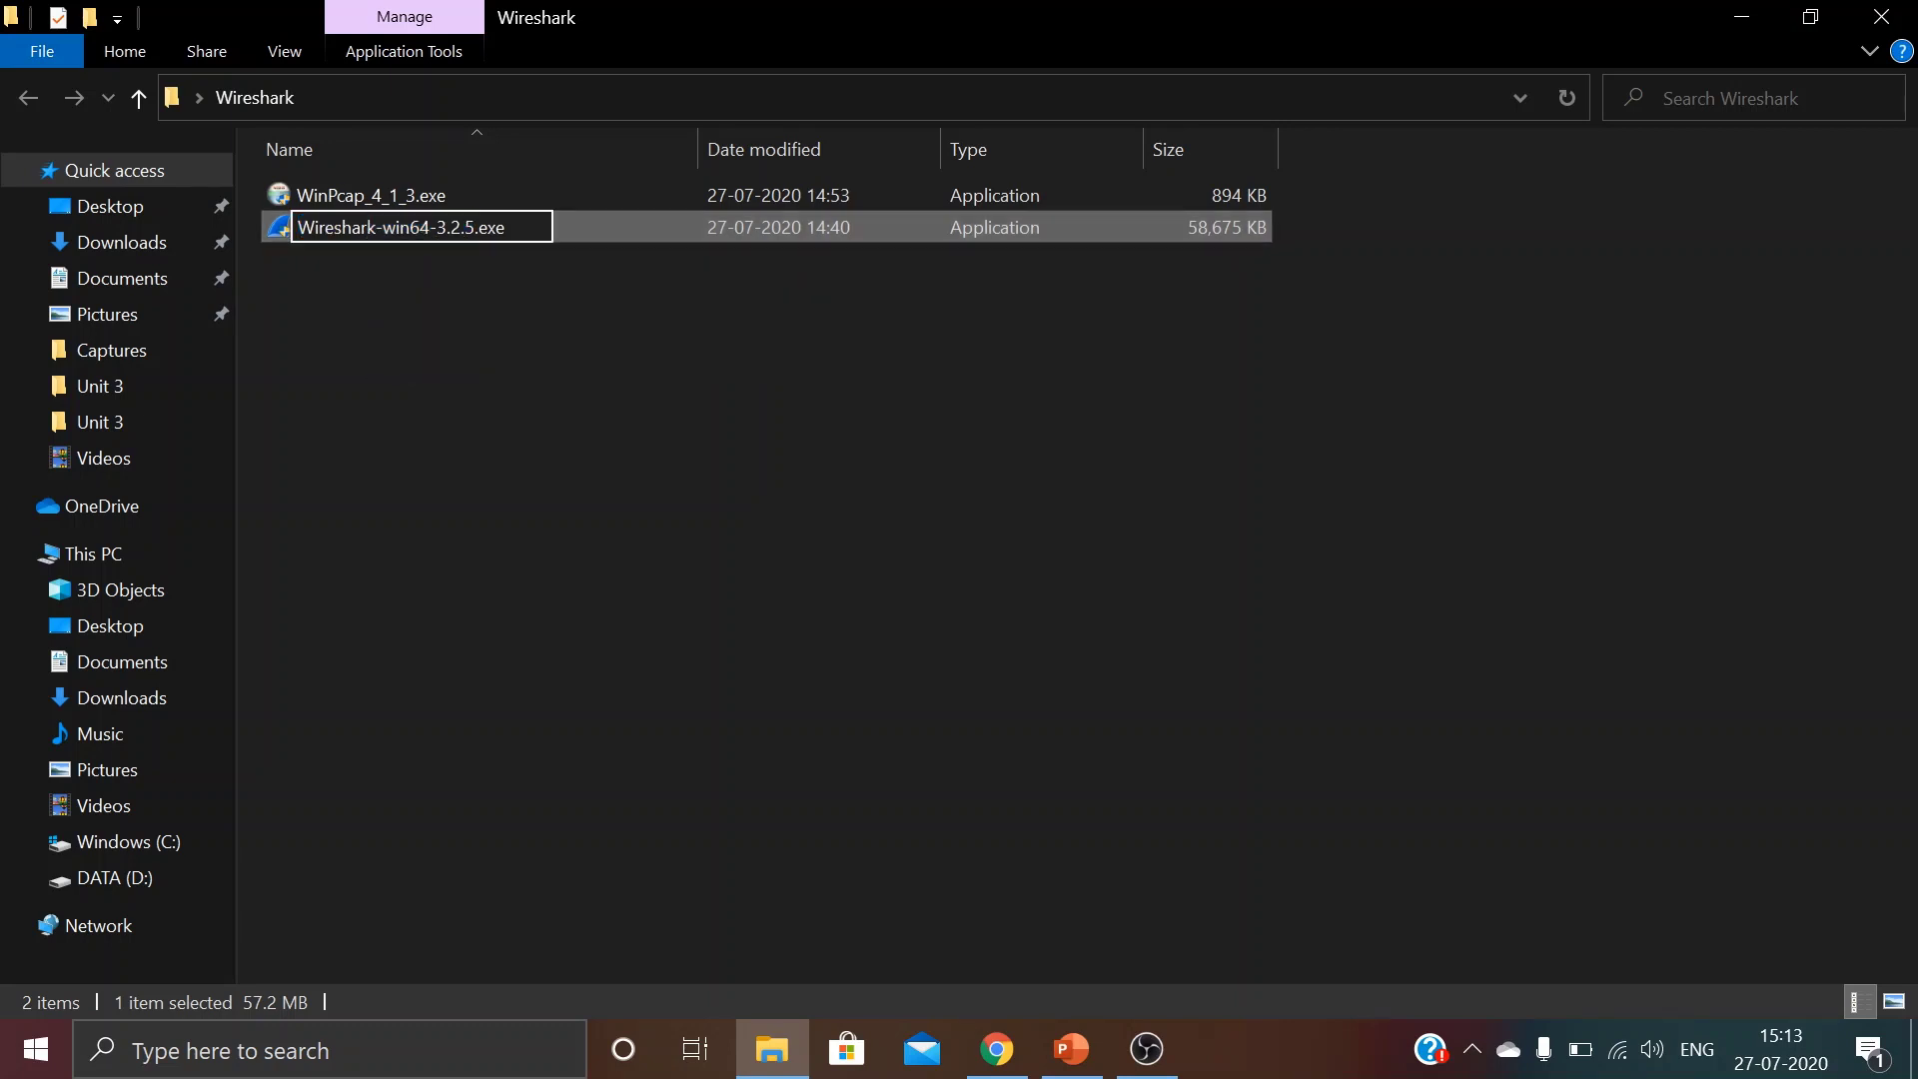
left_click(400, 309)
left_click(363, 232)
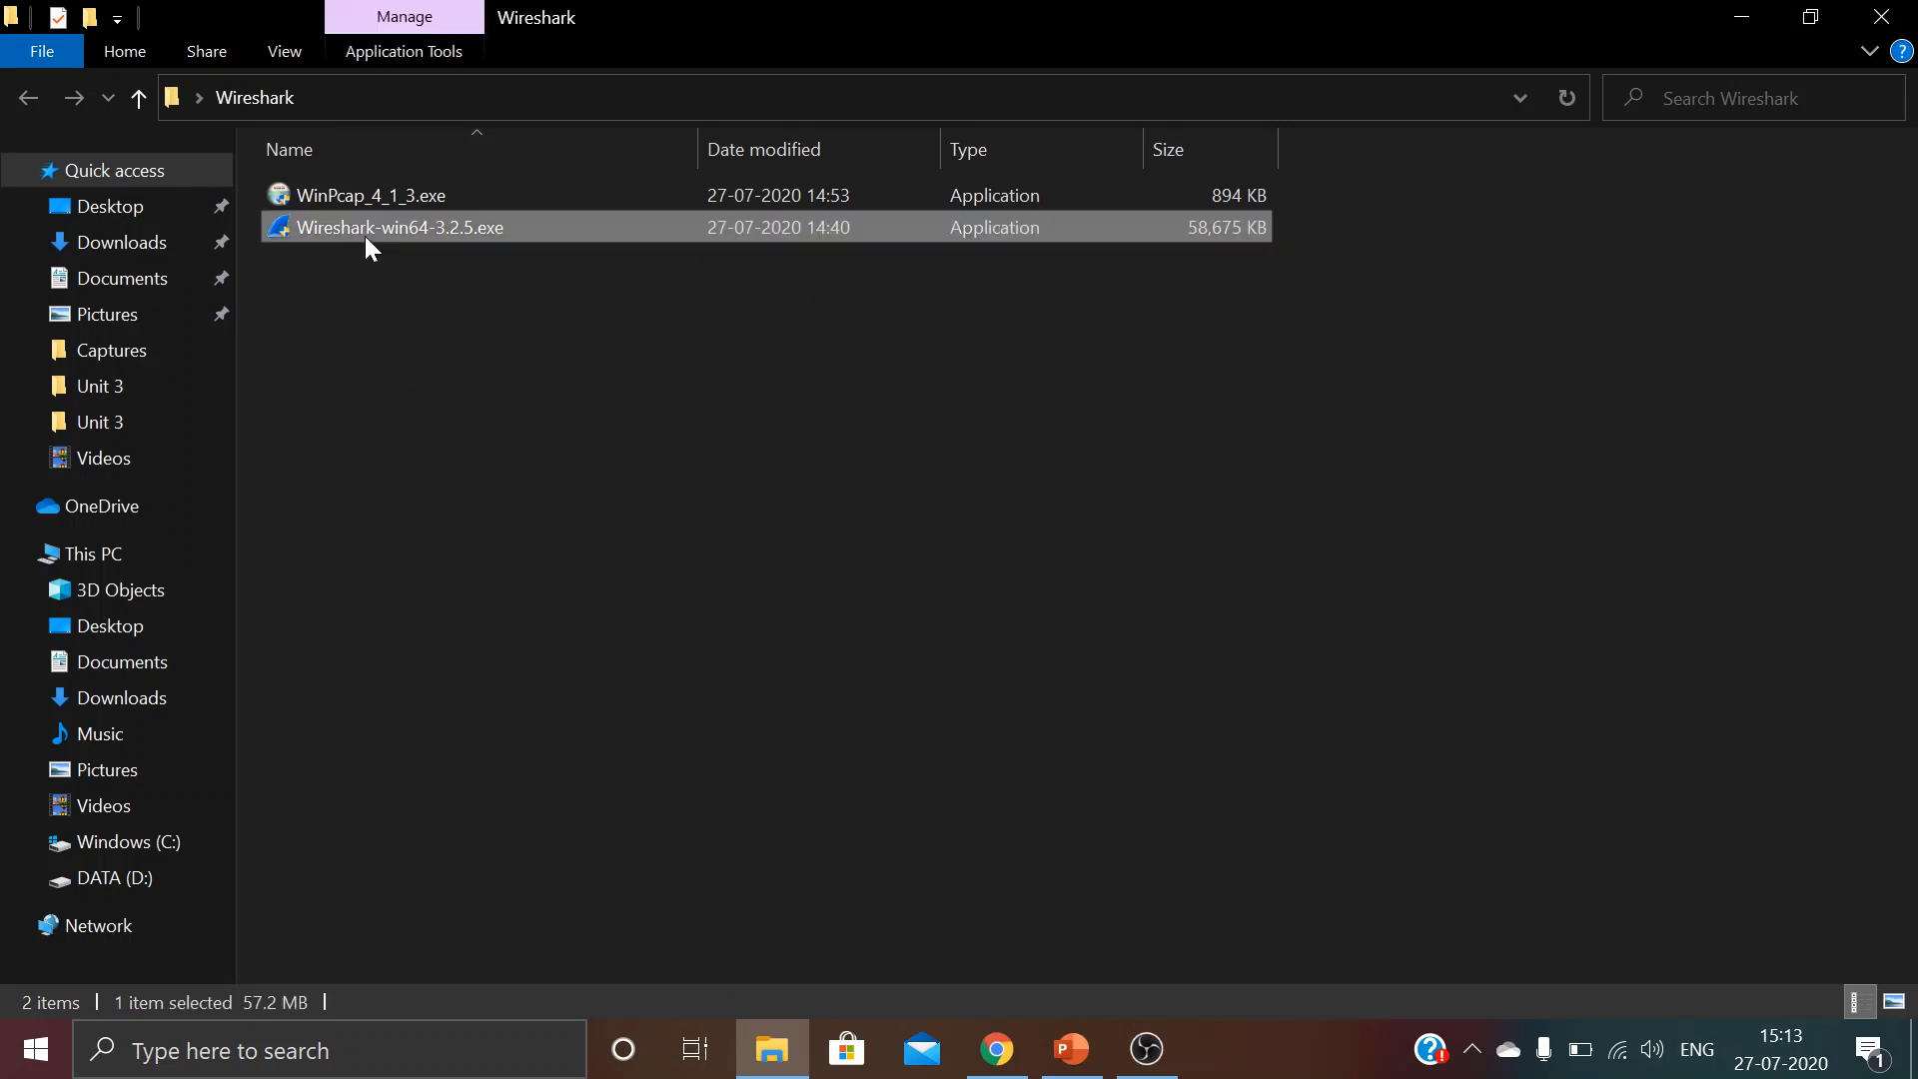
left_click(364, 236)
left_click(414, 350)
left_click(343, 234)
left_click(366, 228)
left_click(512, 351)
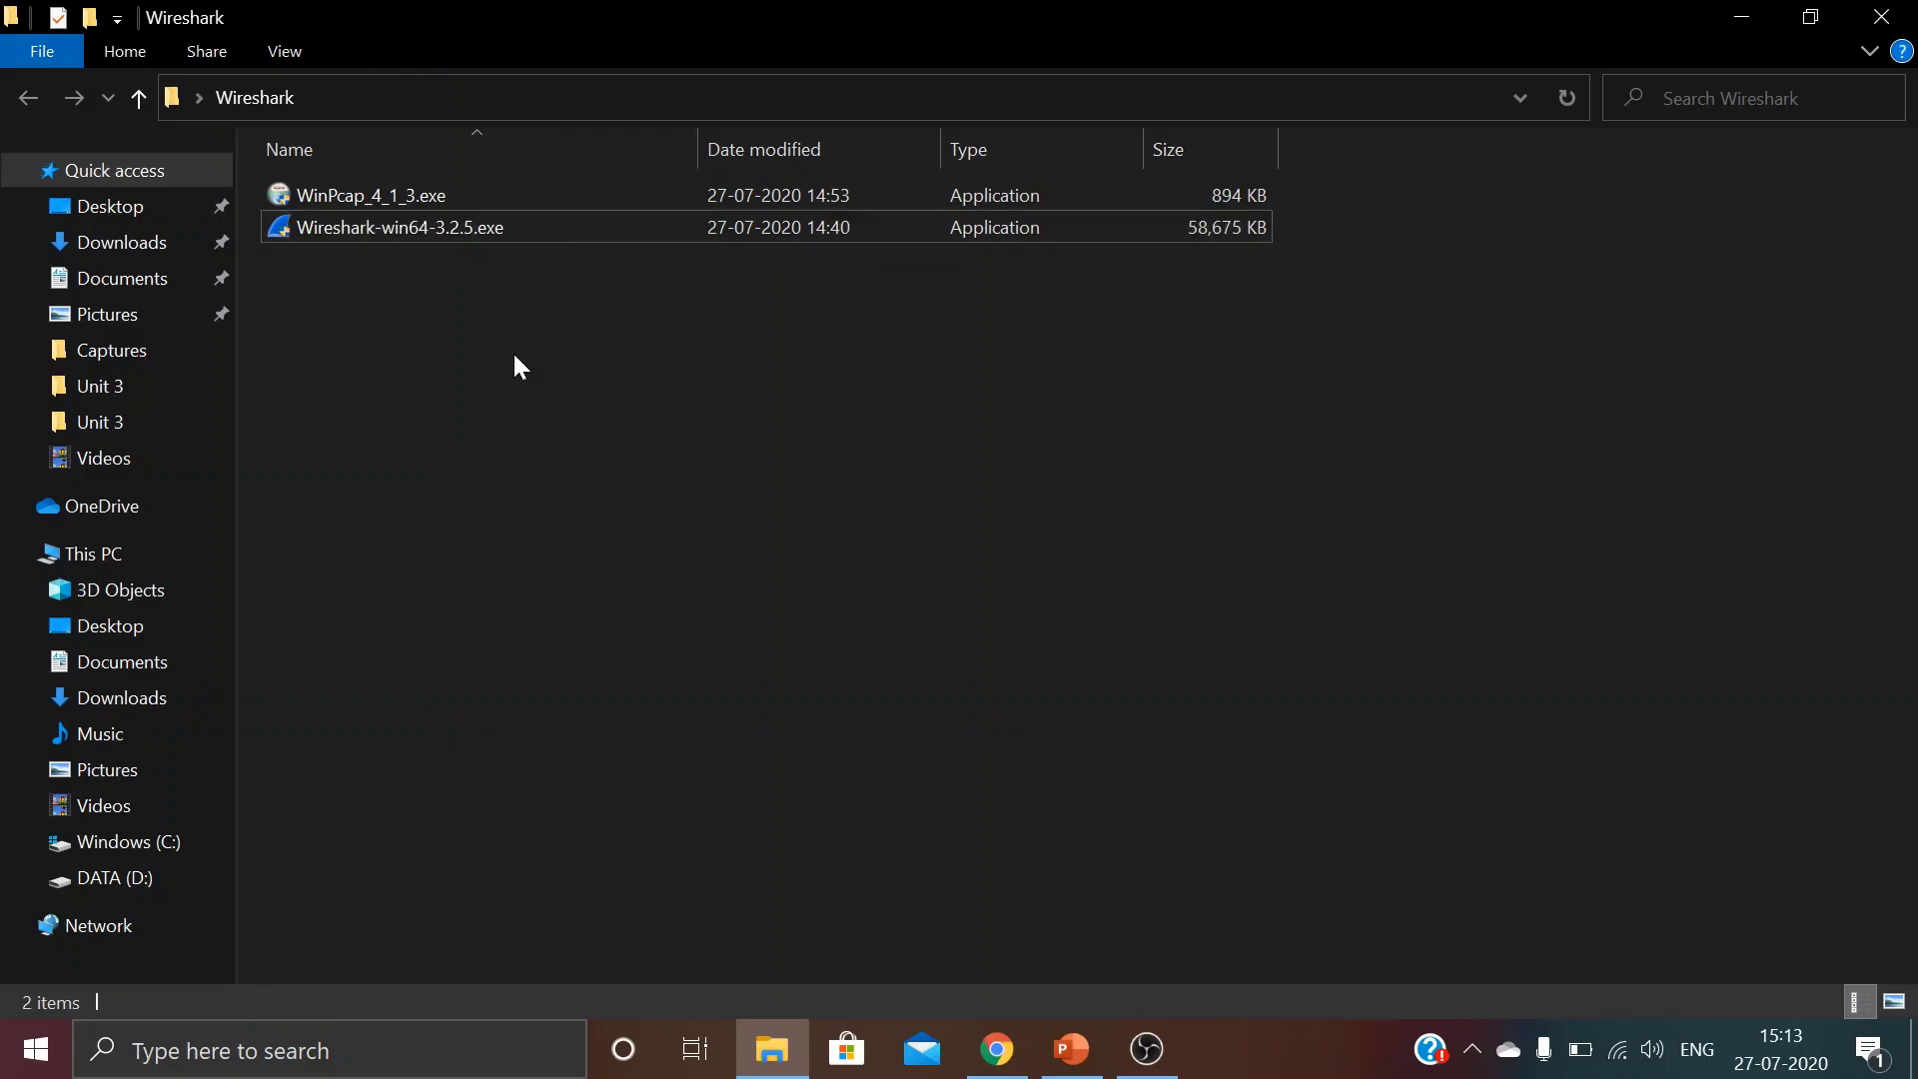
key("Up")
key("Down")
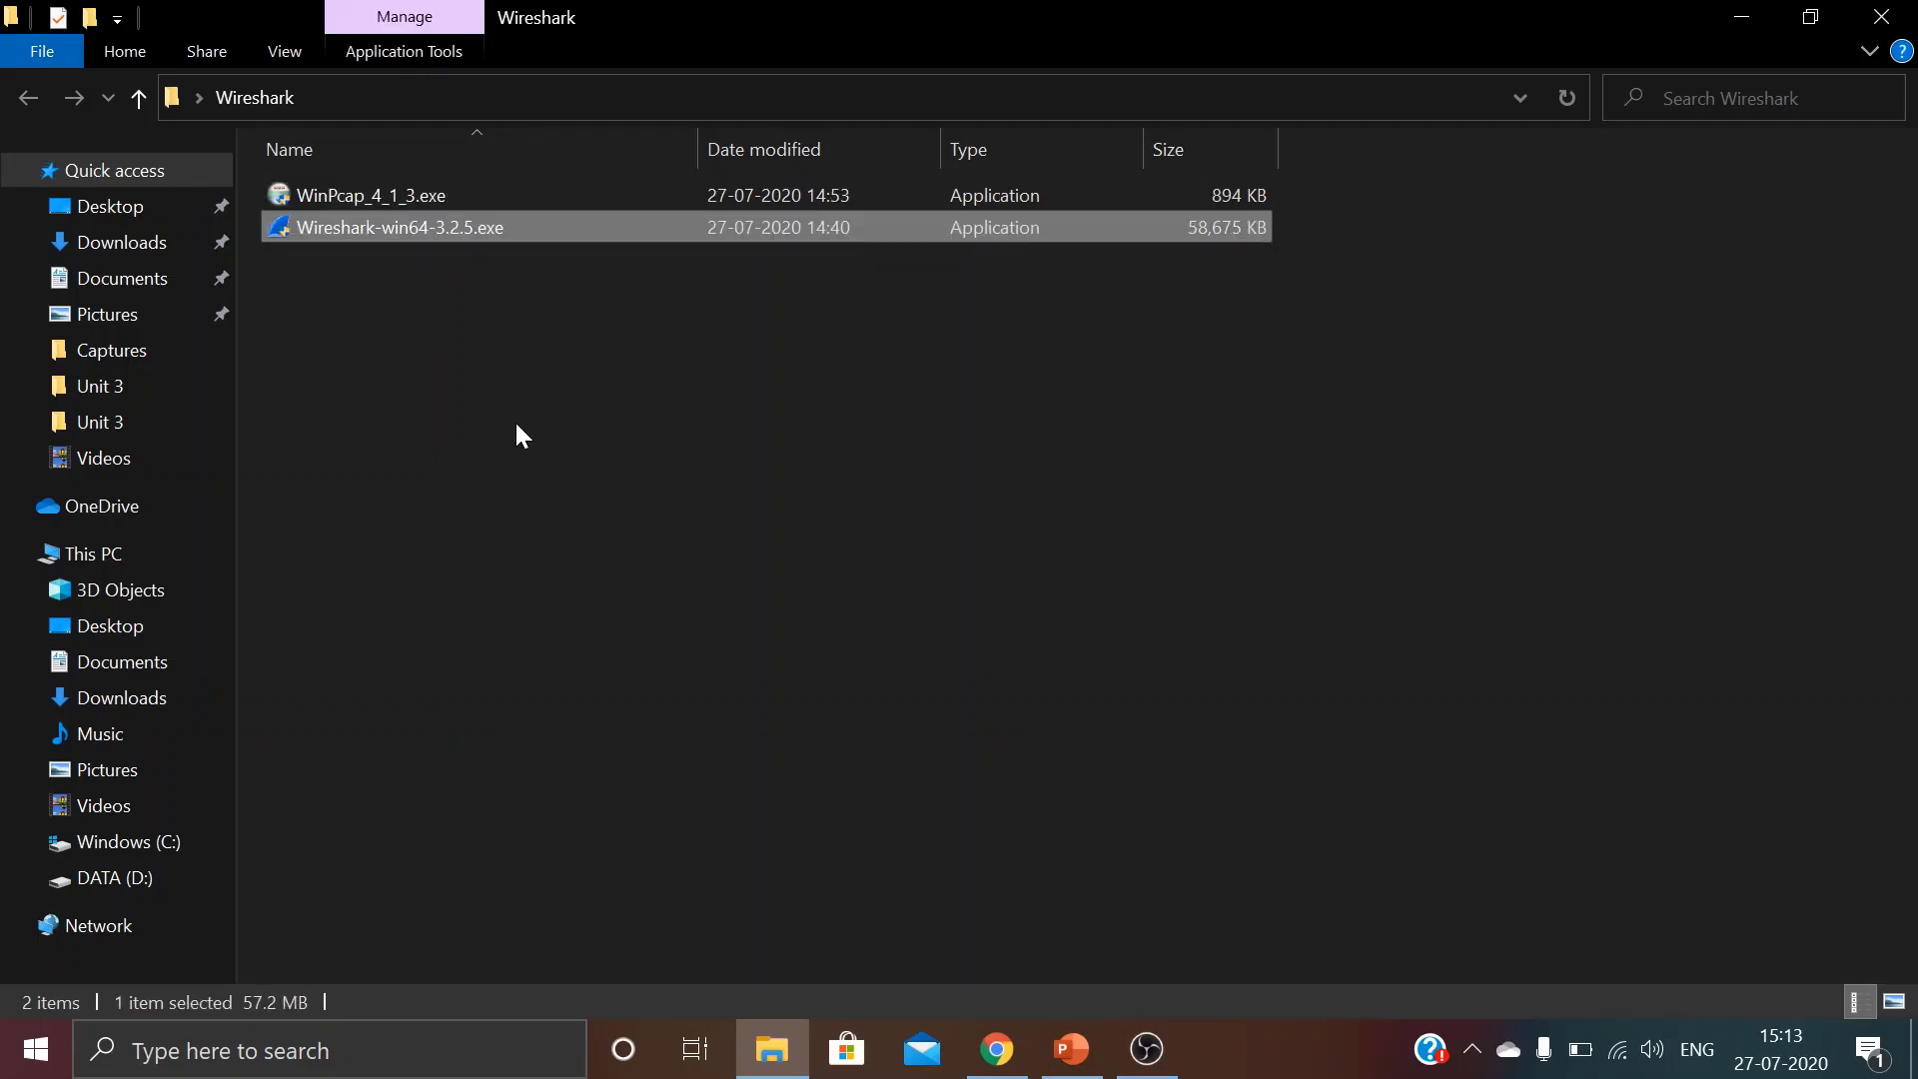
Set Wireshark-win64-3.2.5.exe to run in compatibility mode for Windows 7 and as an administrator, and apply the settings
right_click(304, 227)
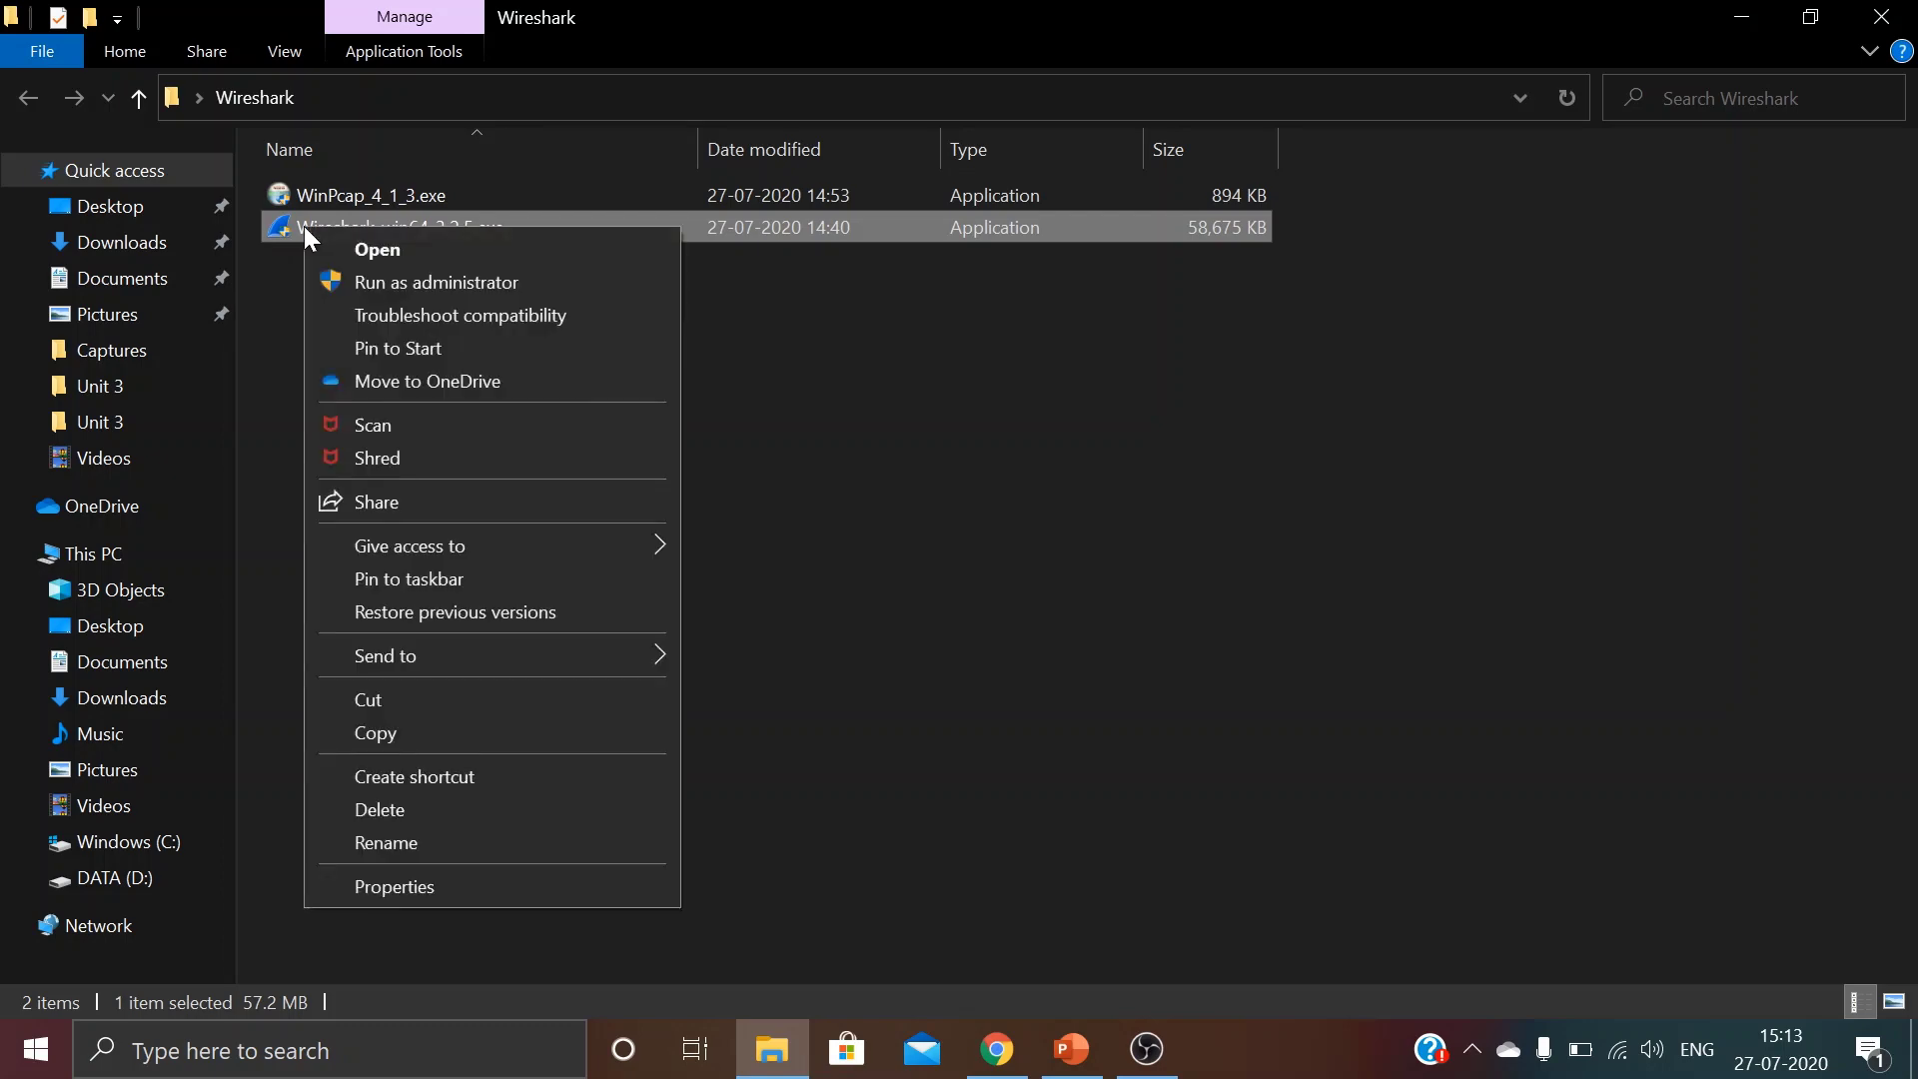
left_click(425, 890)
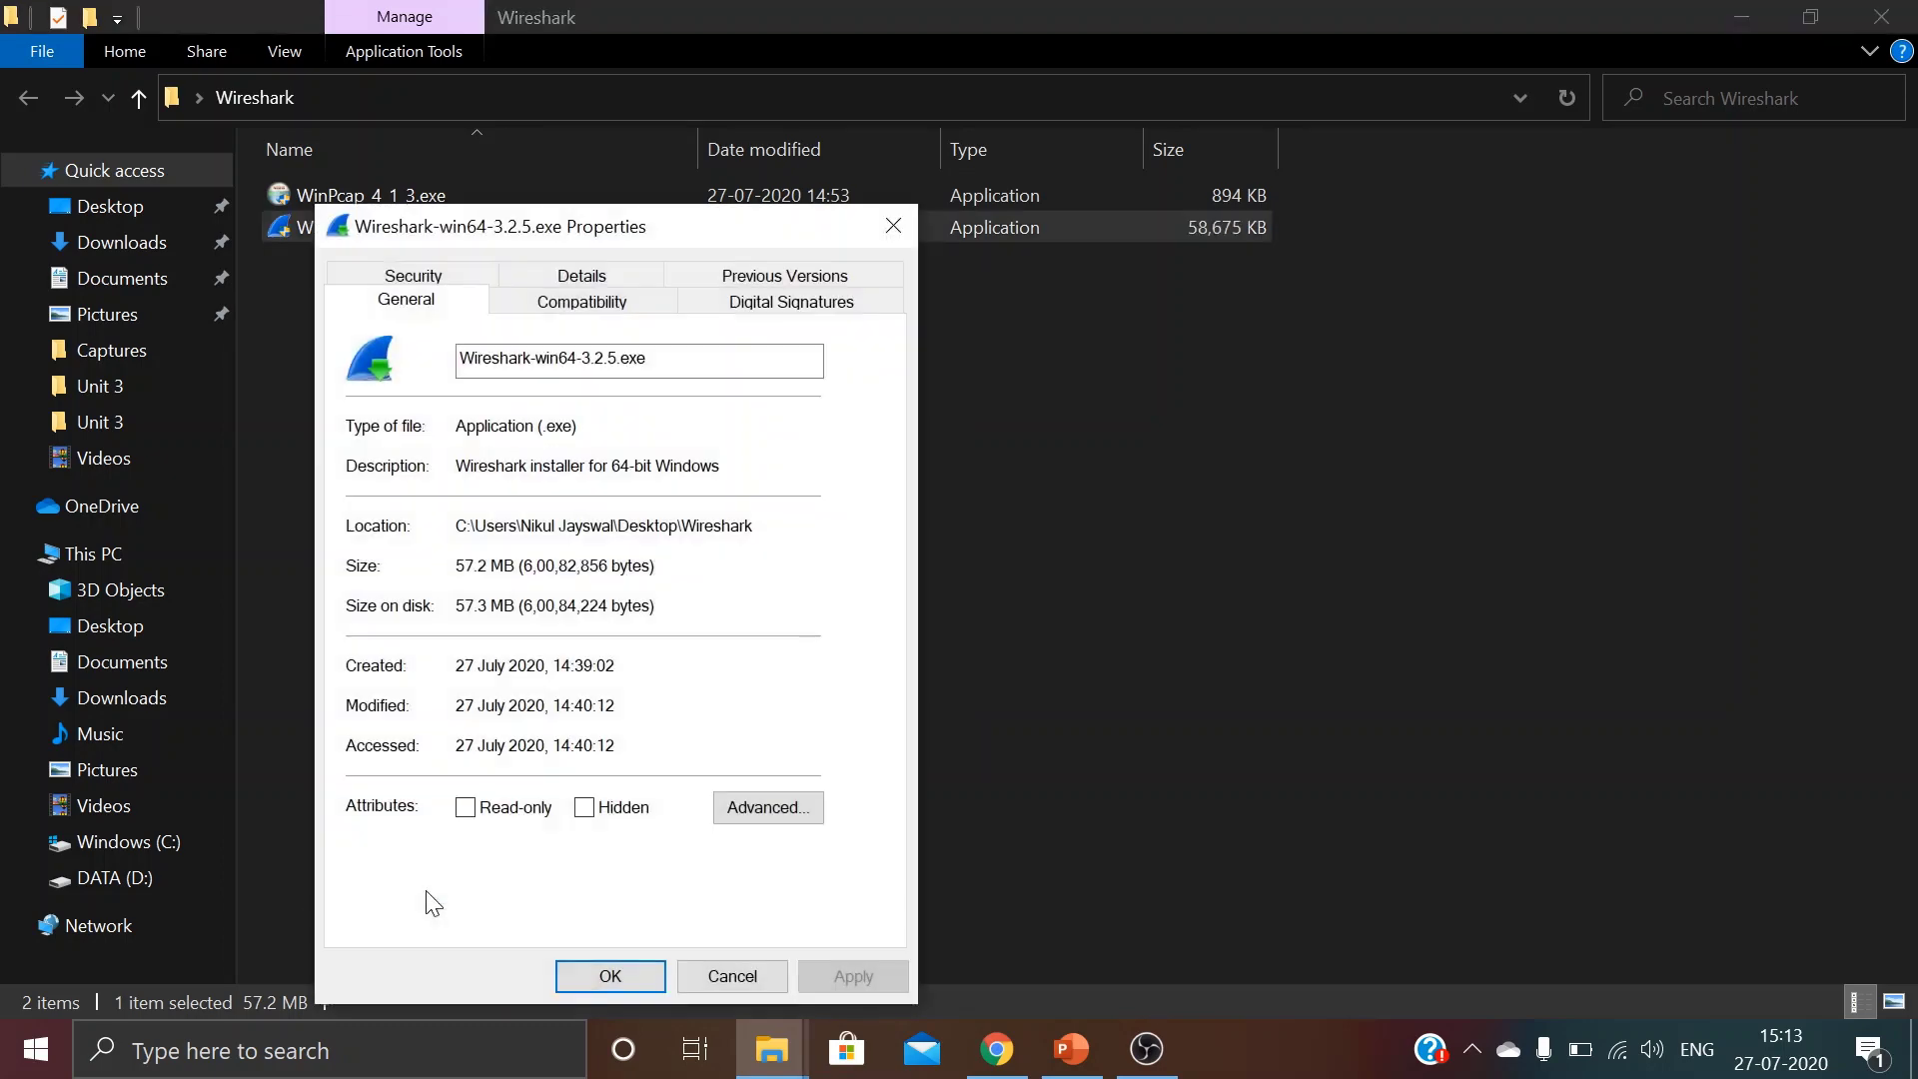
left_click(581, 301)
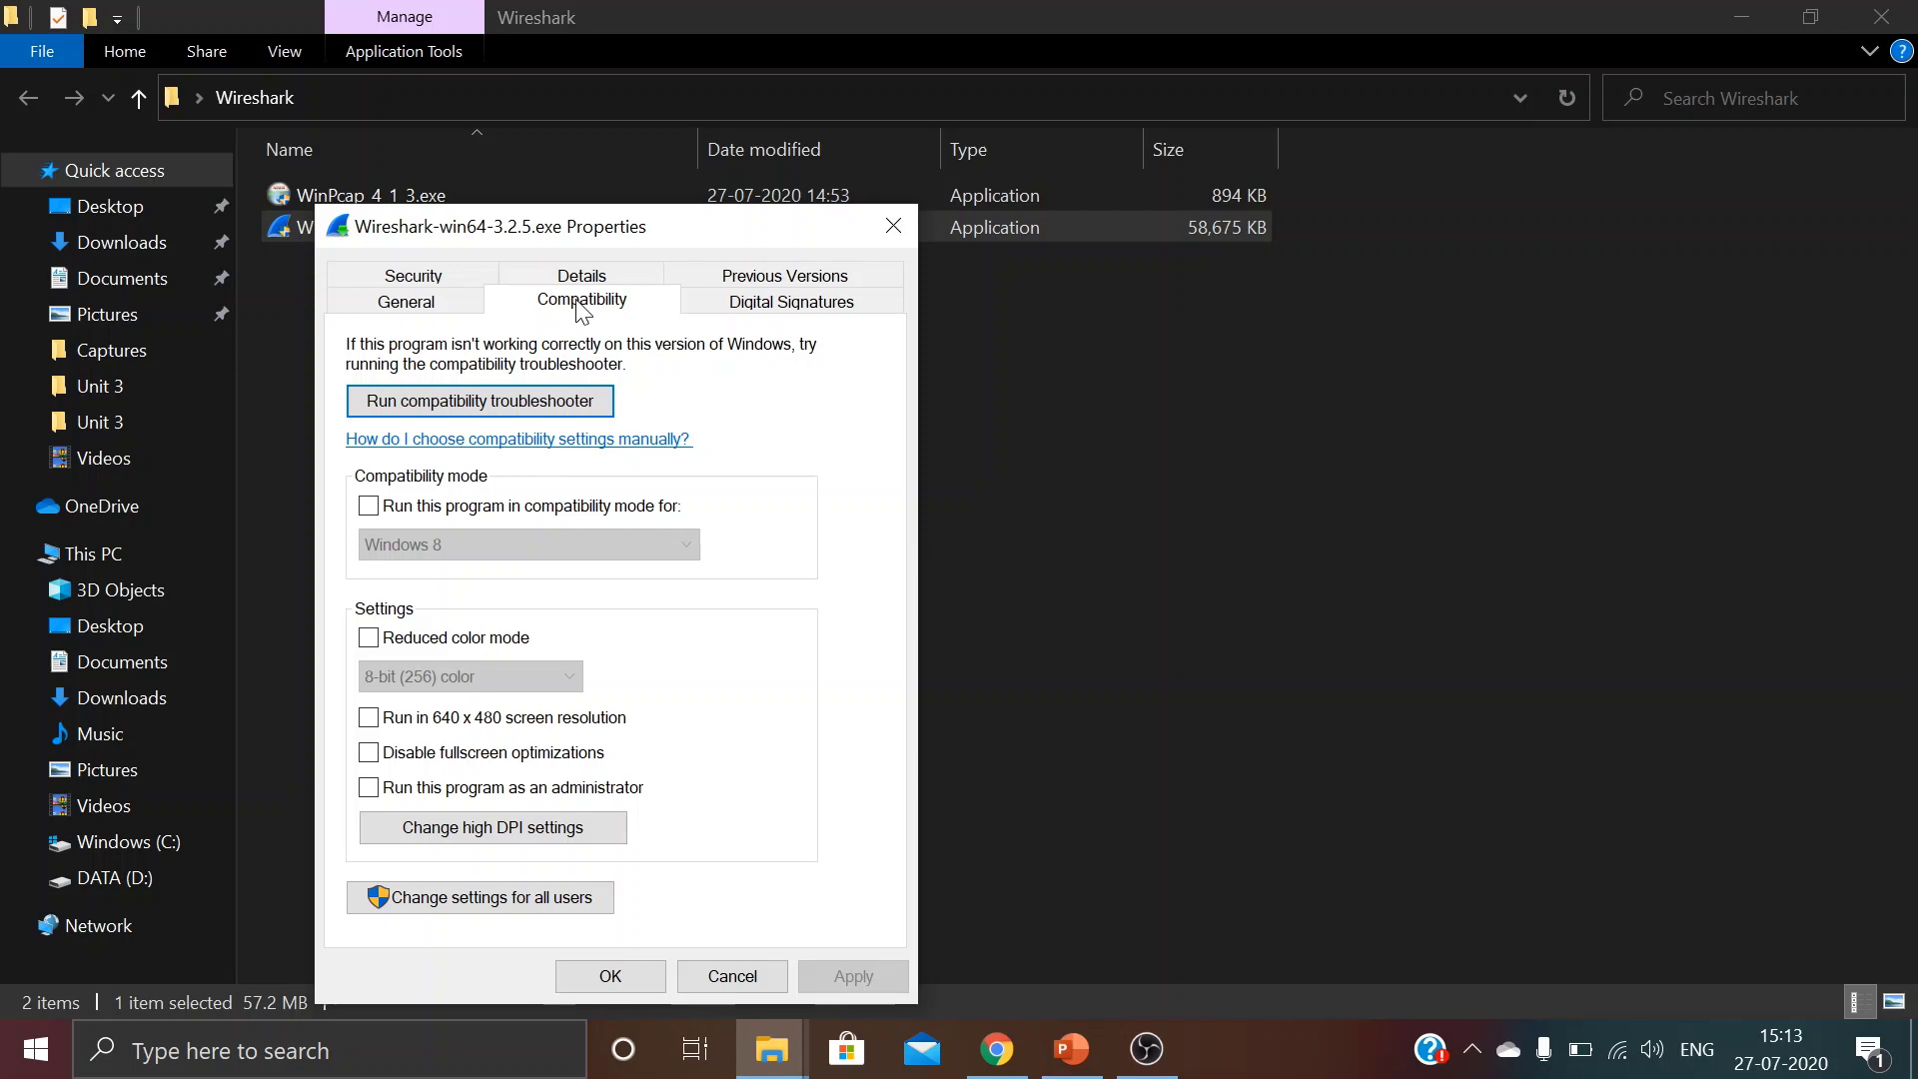
left_click(370, 507)
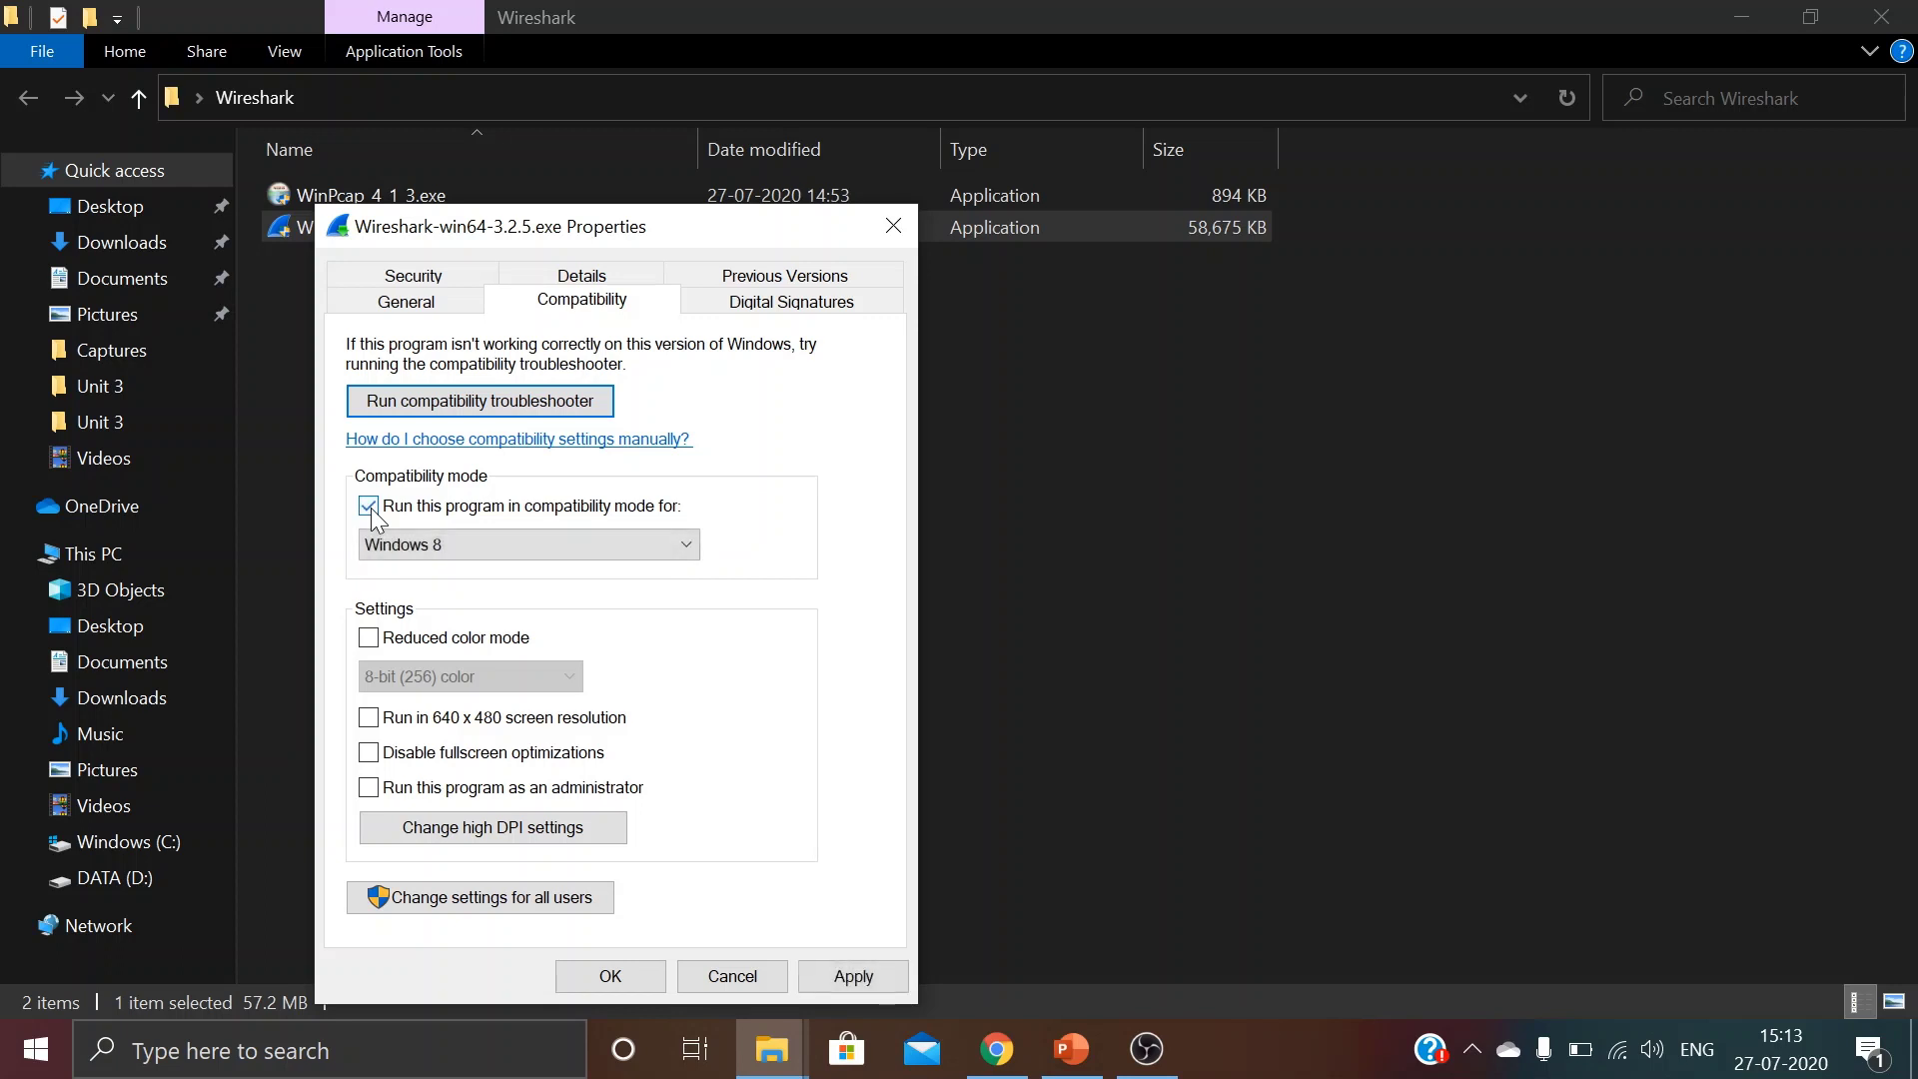
left_click(439, 544)
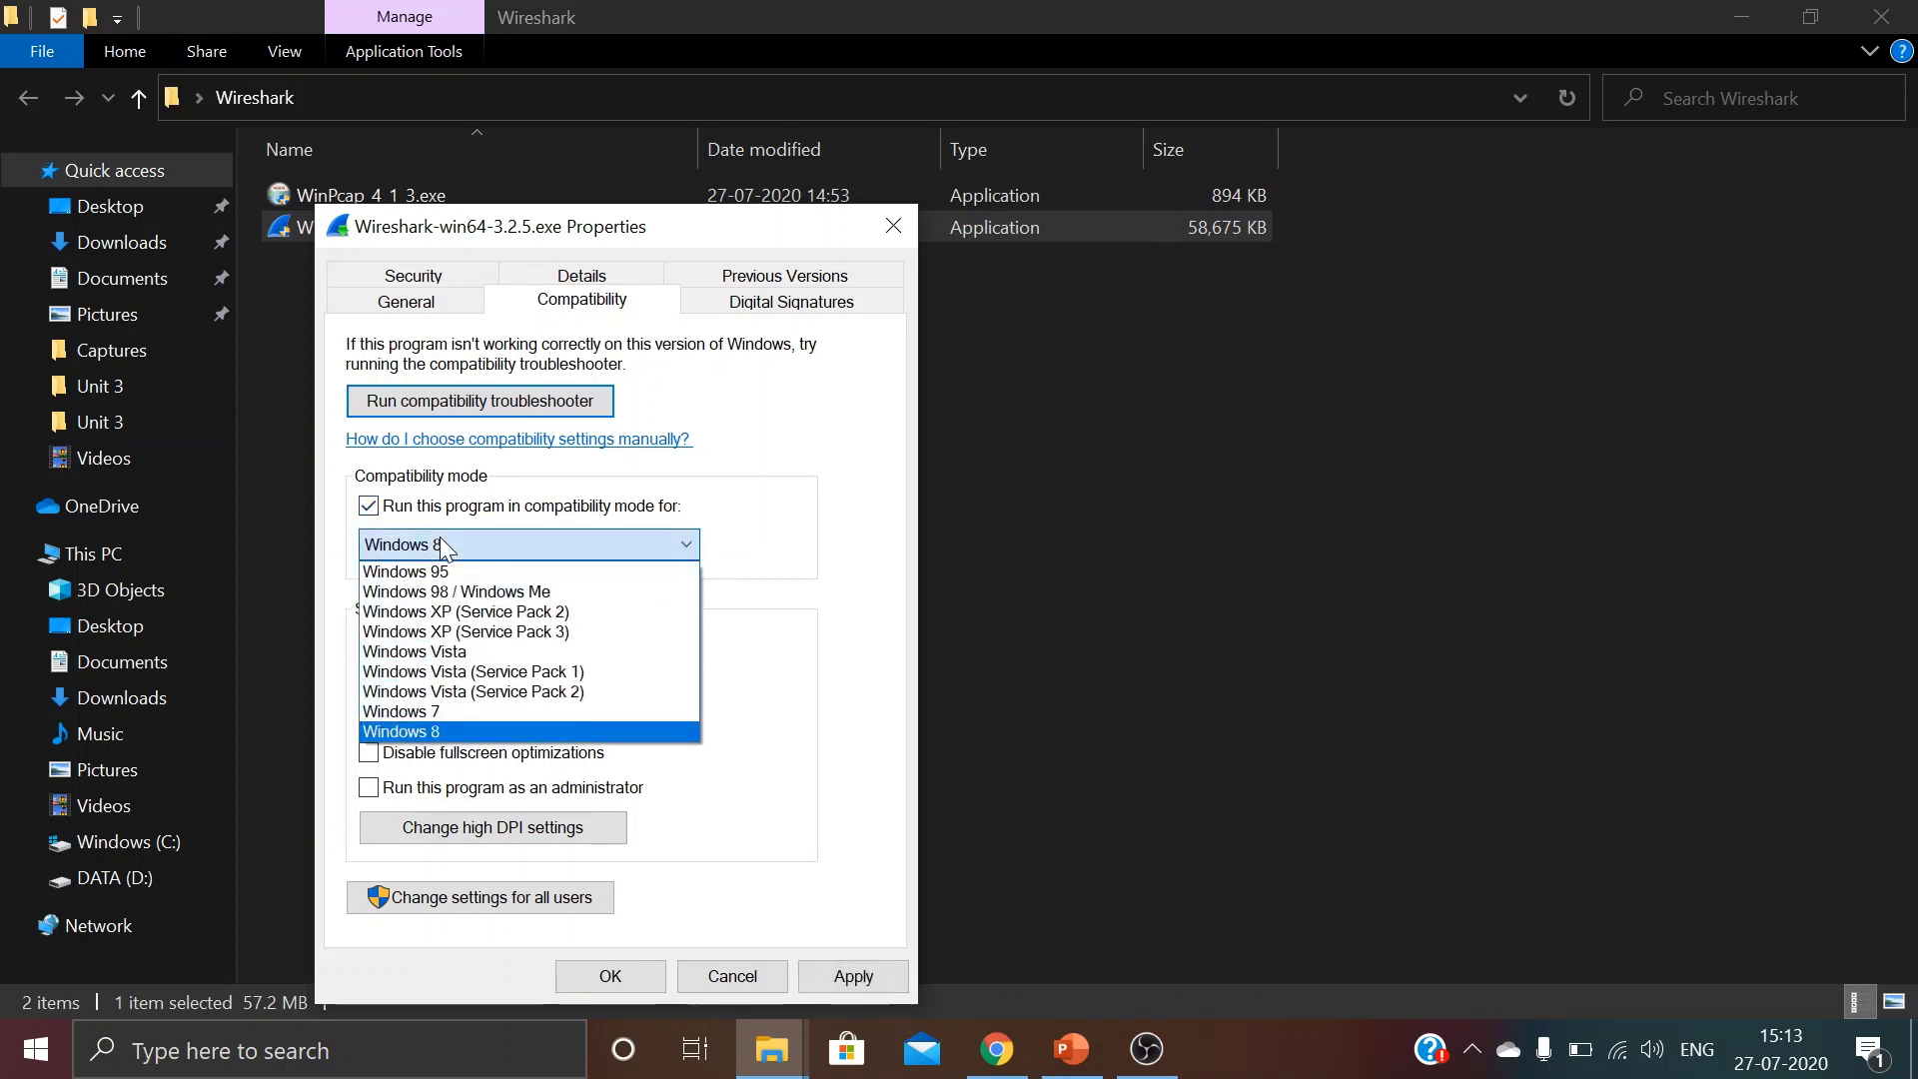
left_click(415, 712)
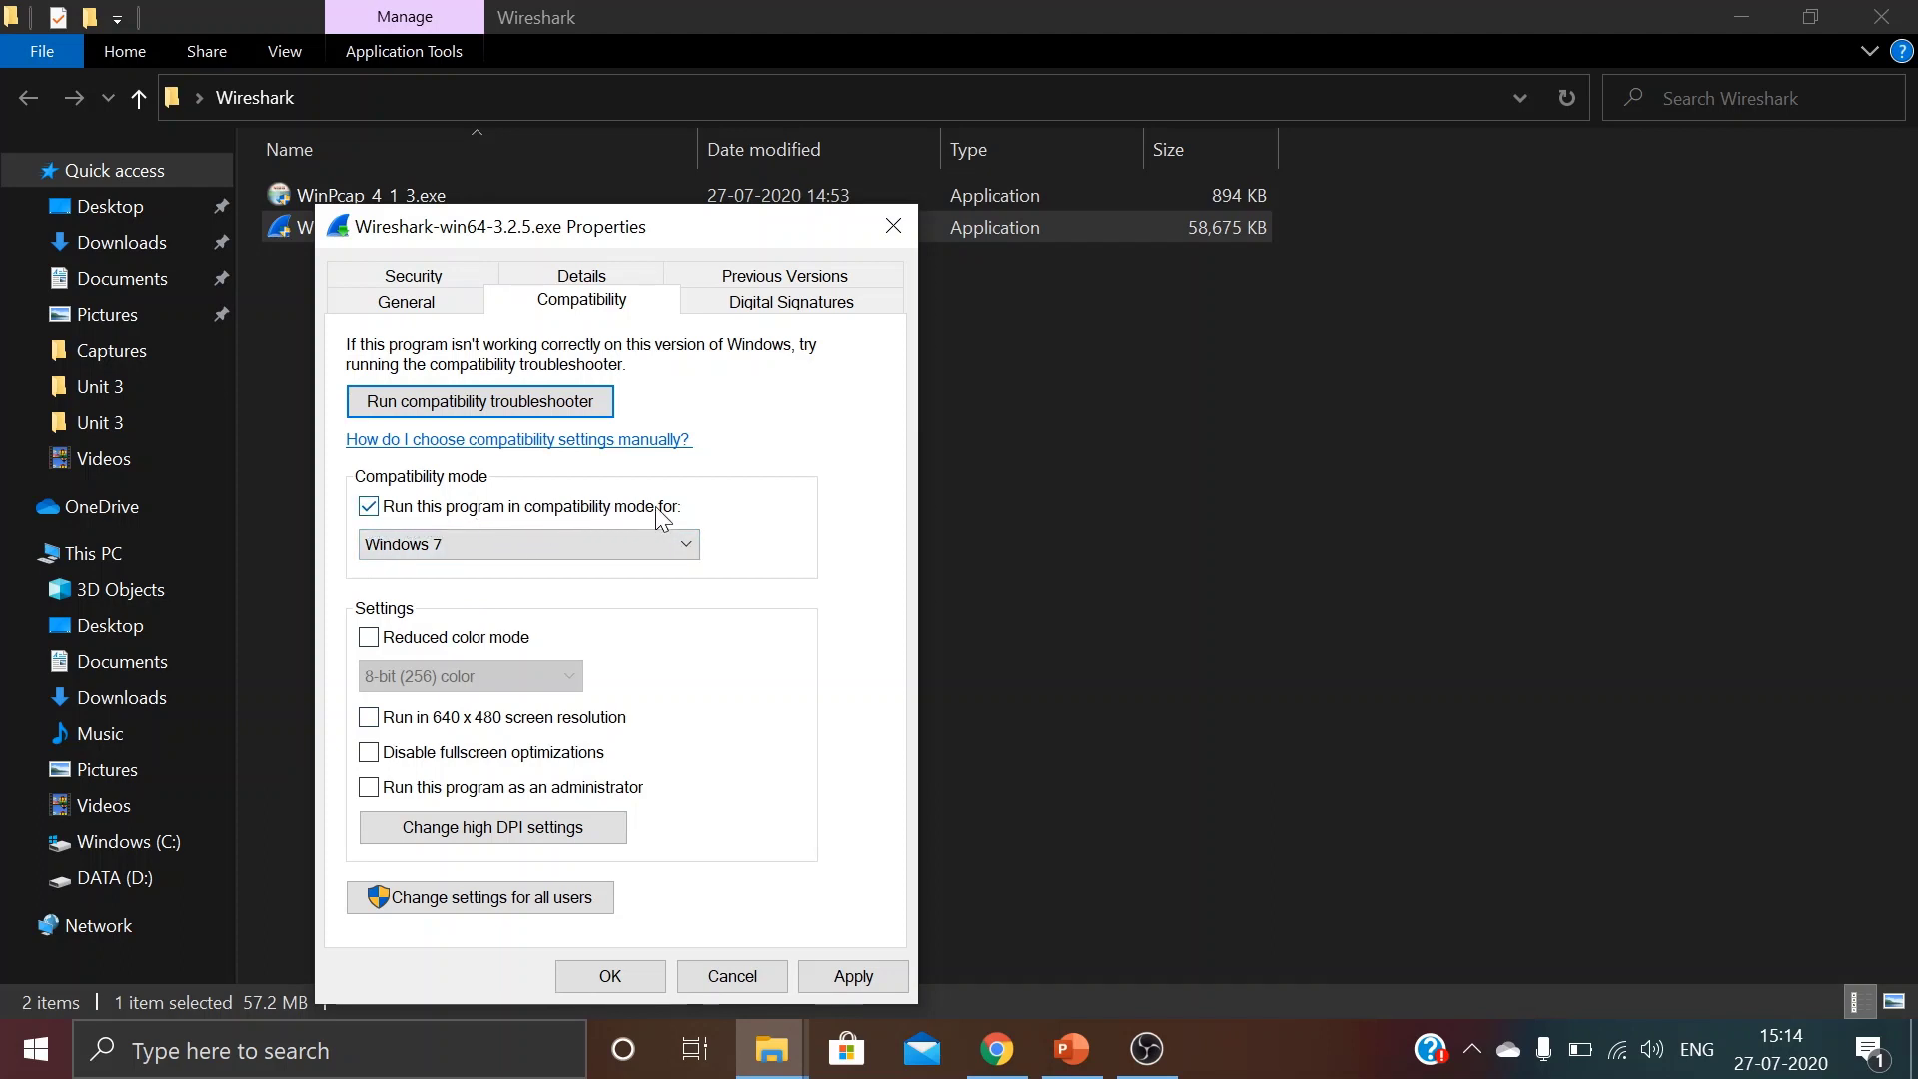
left_click(369, 791)
left_click(855, 977)
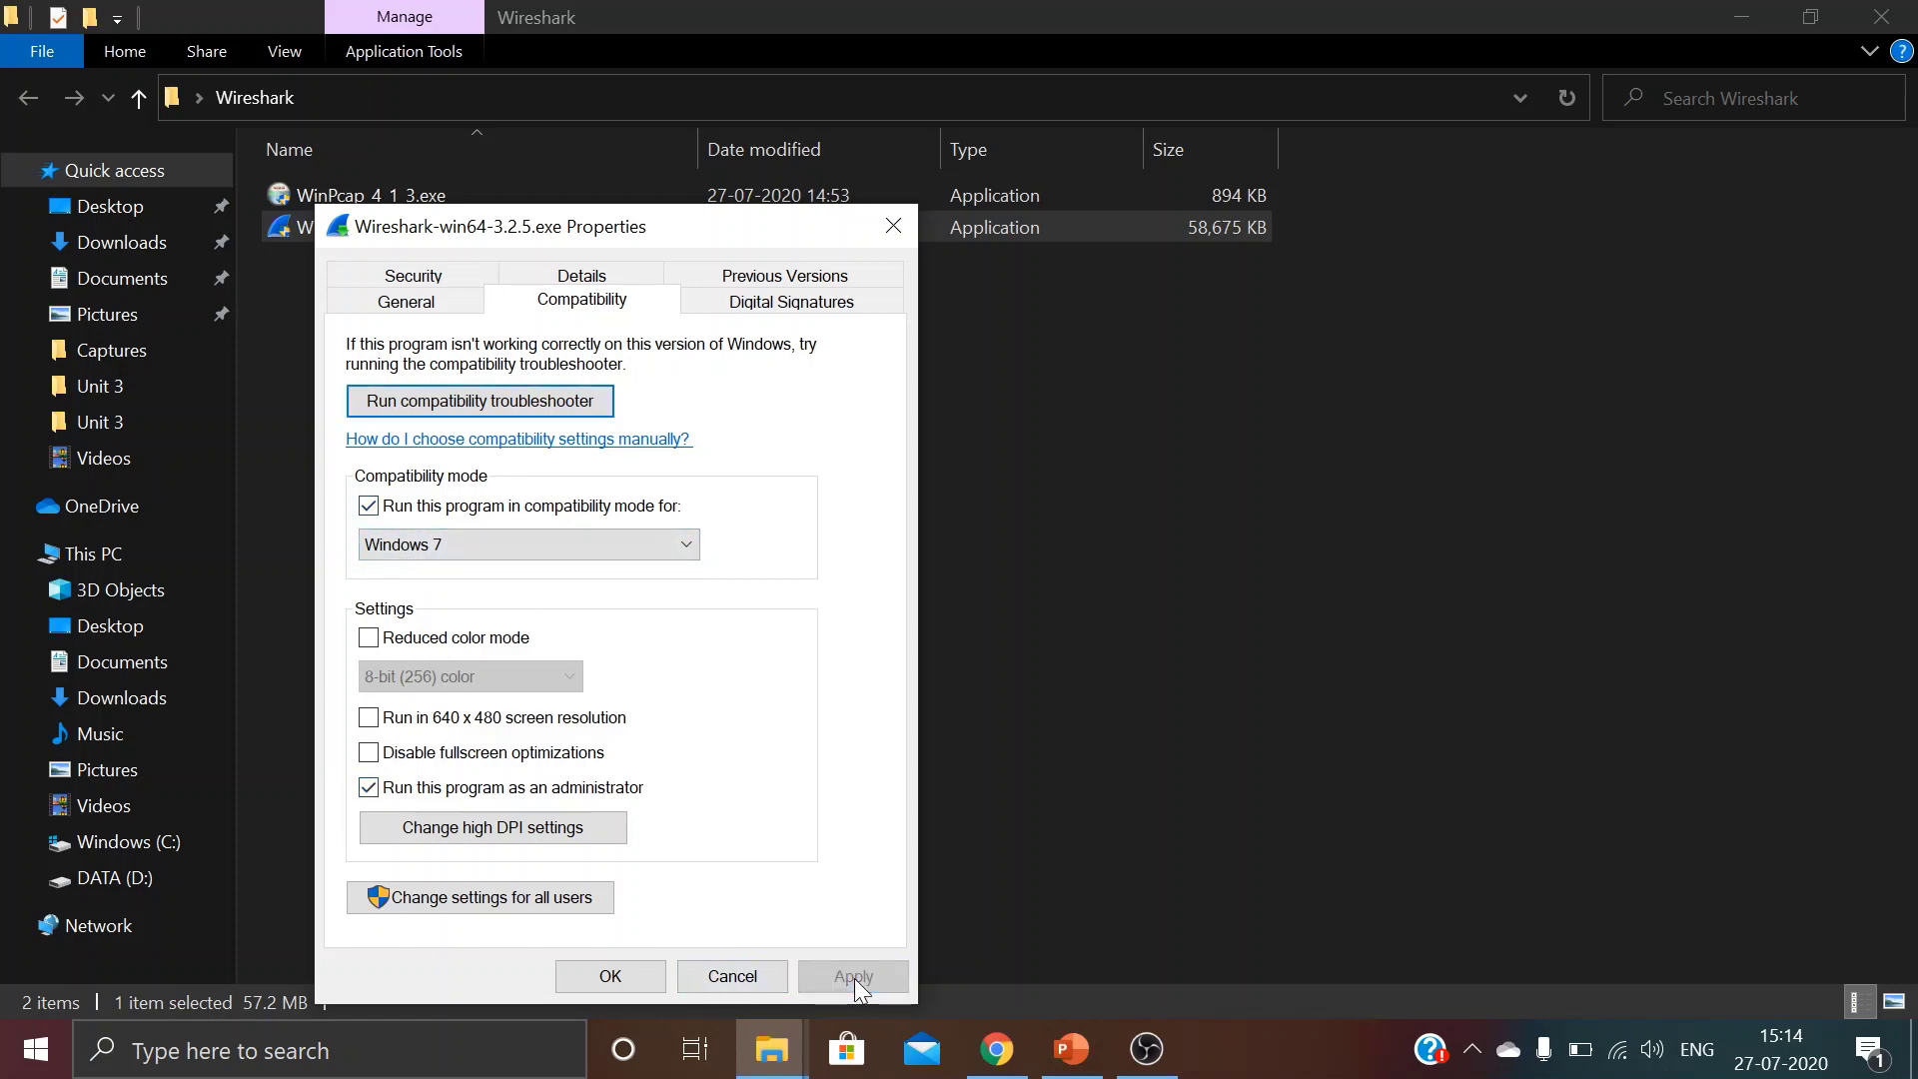
left_click(634, 979)
Check the compatibility mode and administrator settings in the properties of WinPcap_4_1_3.exe
left_click(434, 192)
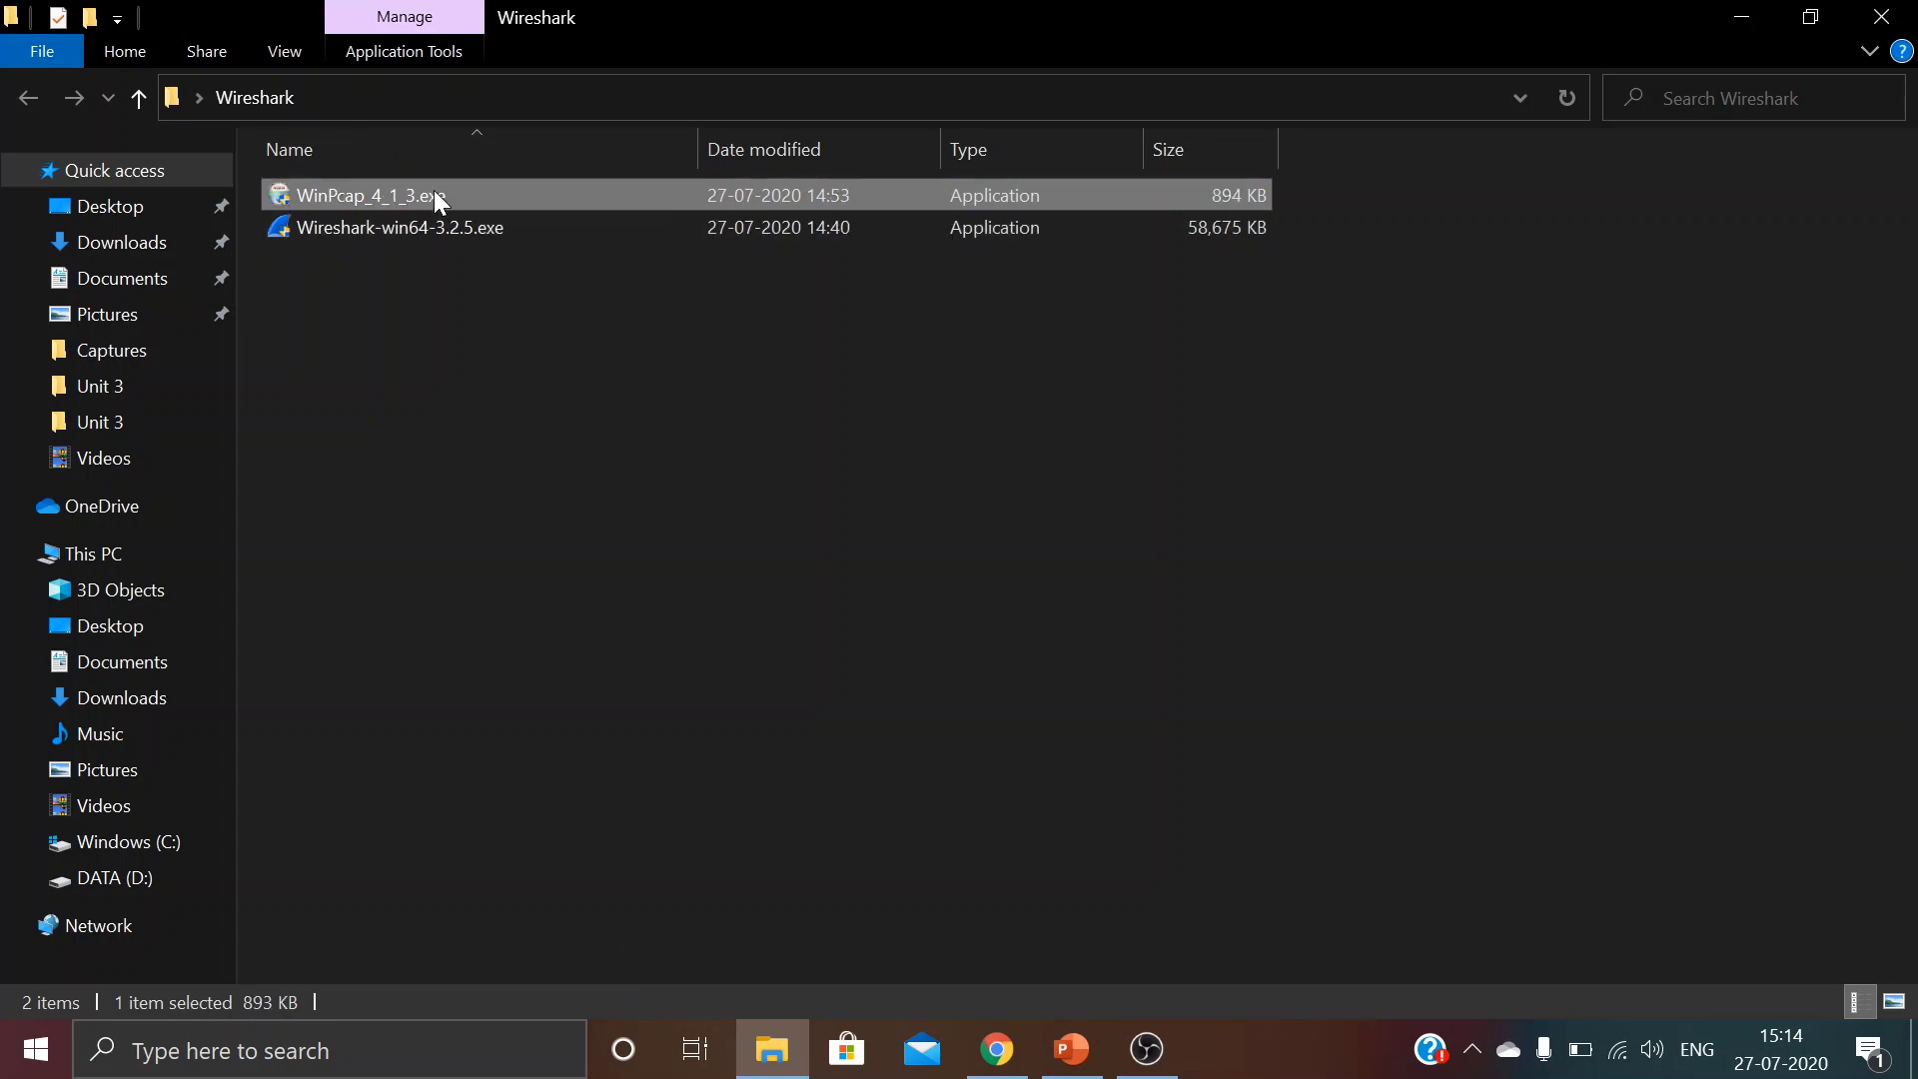
right_click(436, 192)
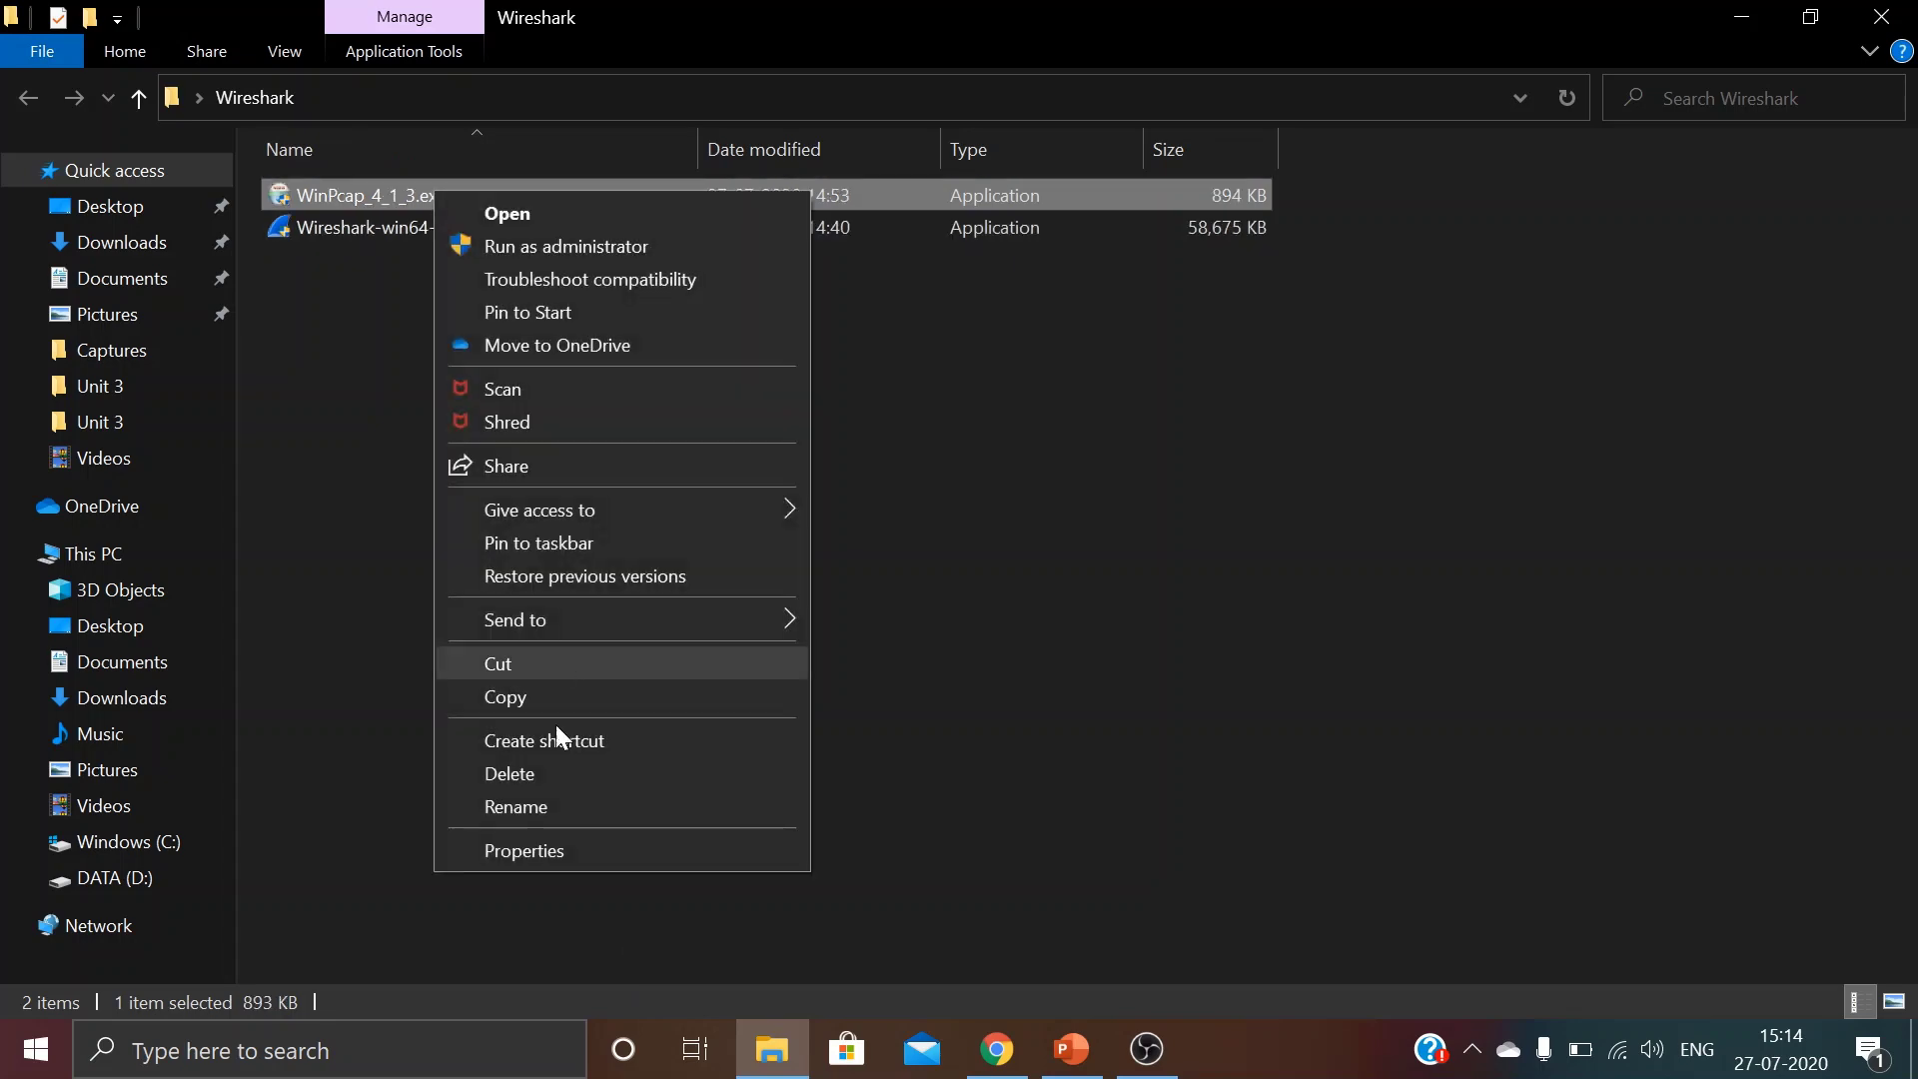
left_click(546, 851)
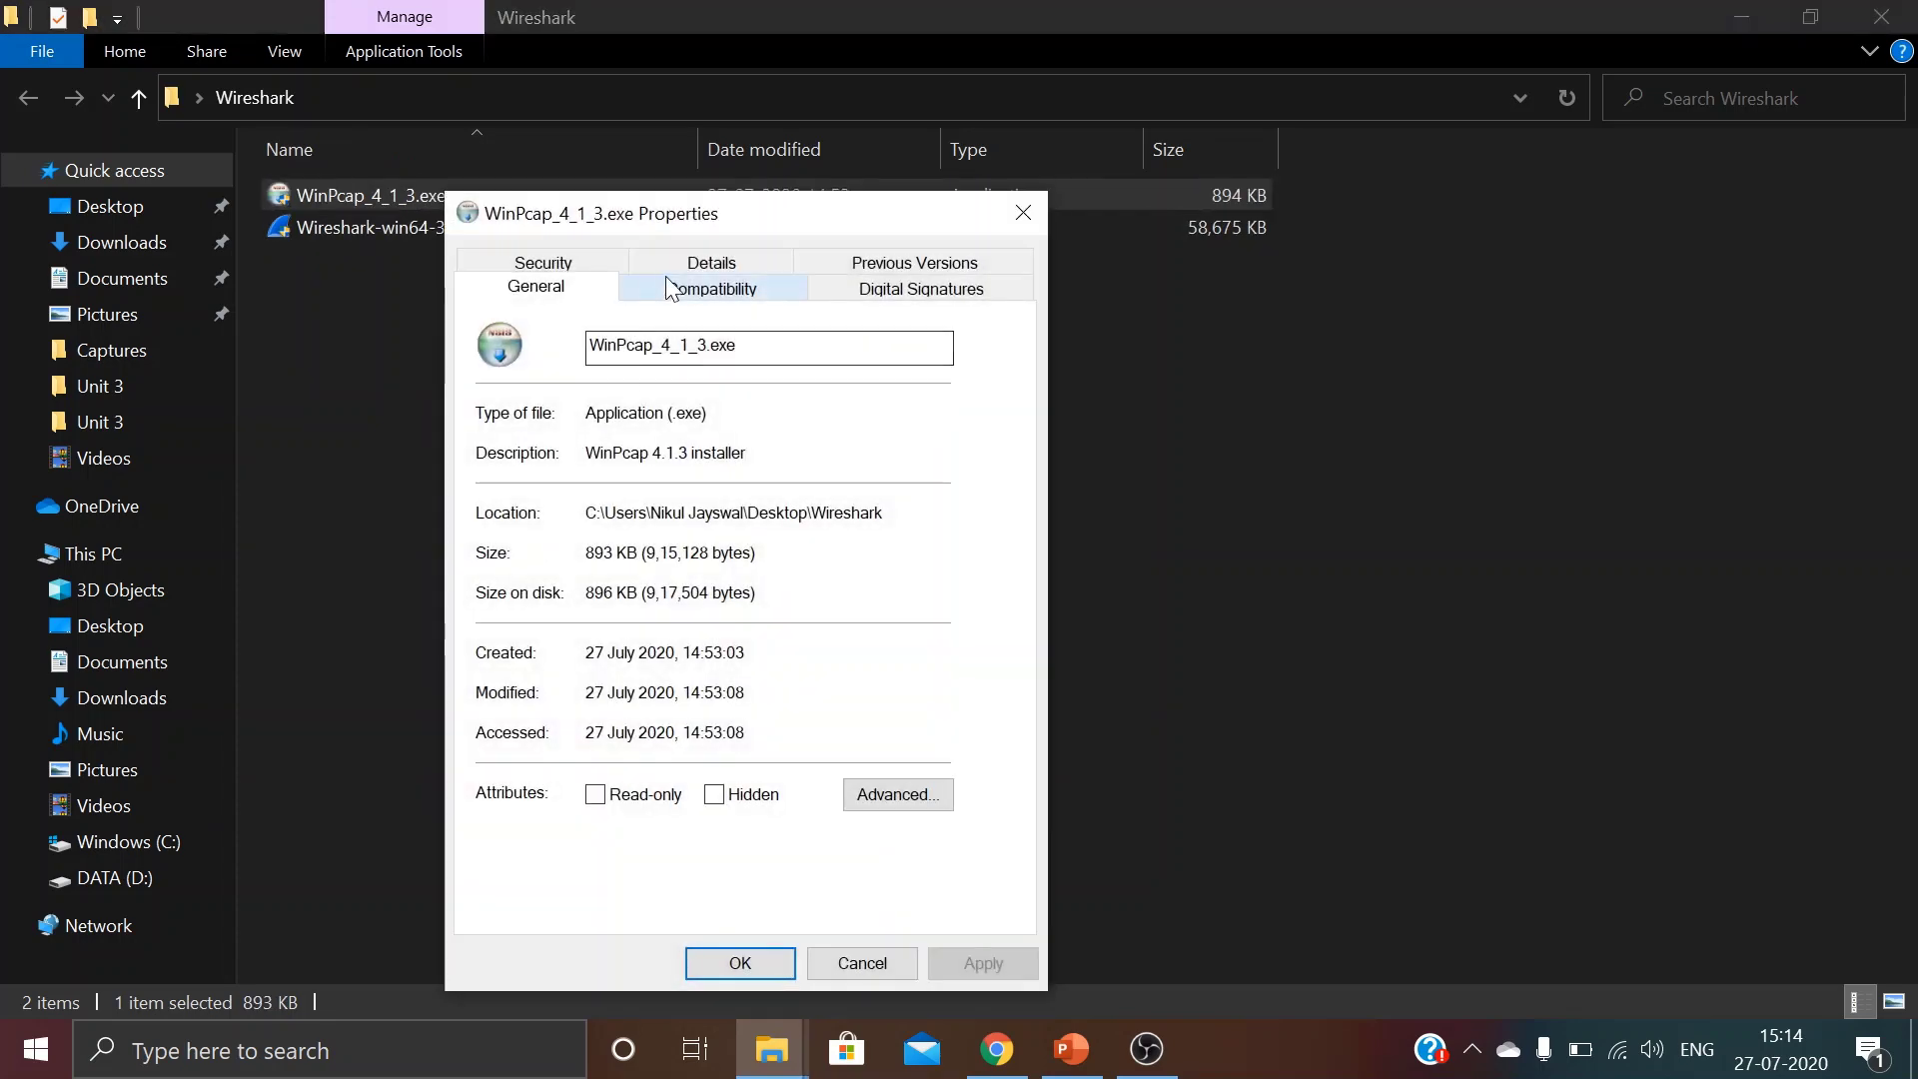
left_click(708, 288)
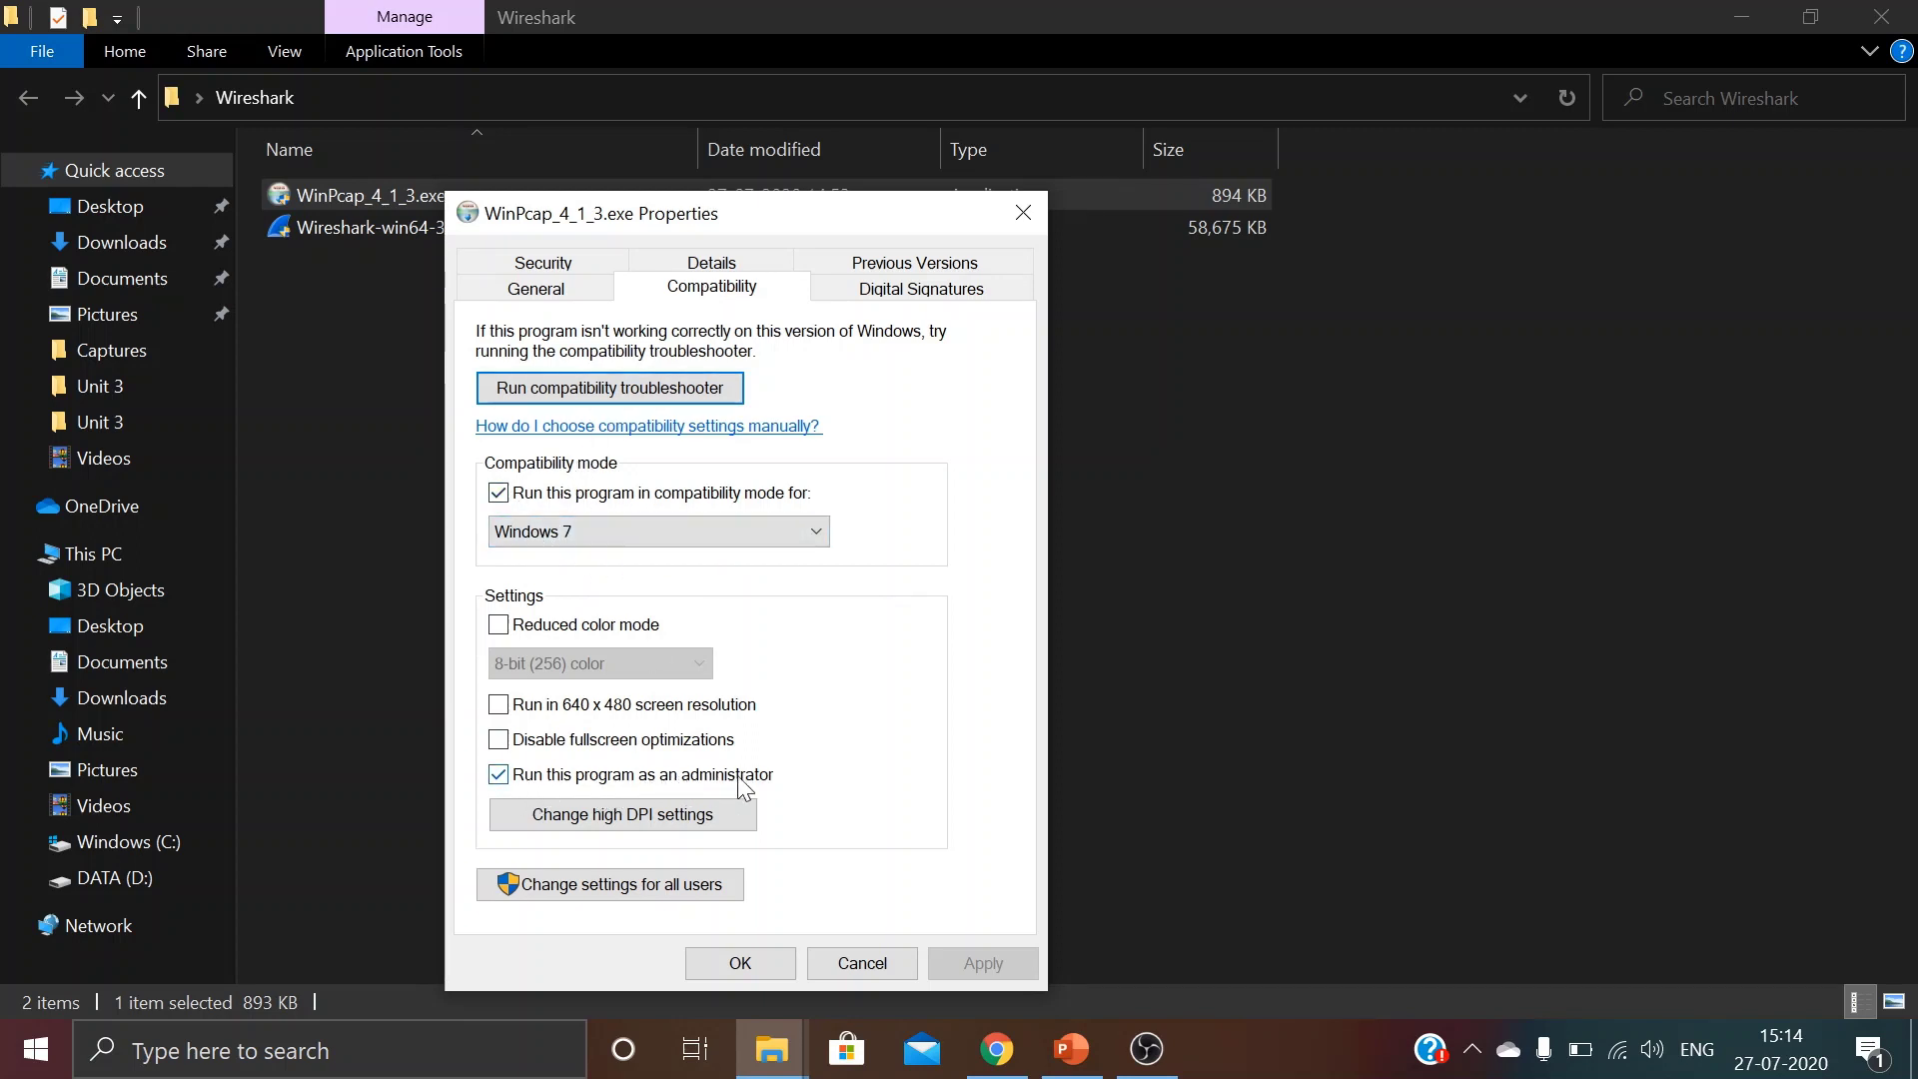
left_click(769, 957)
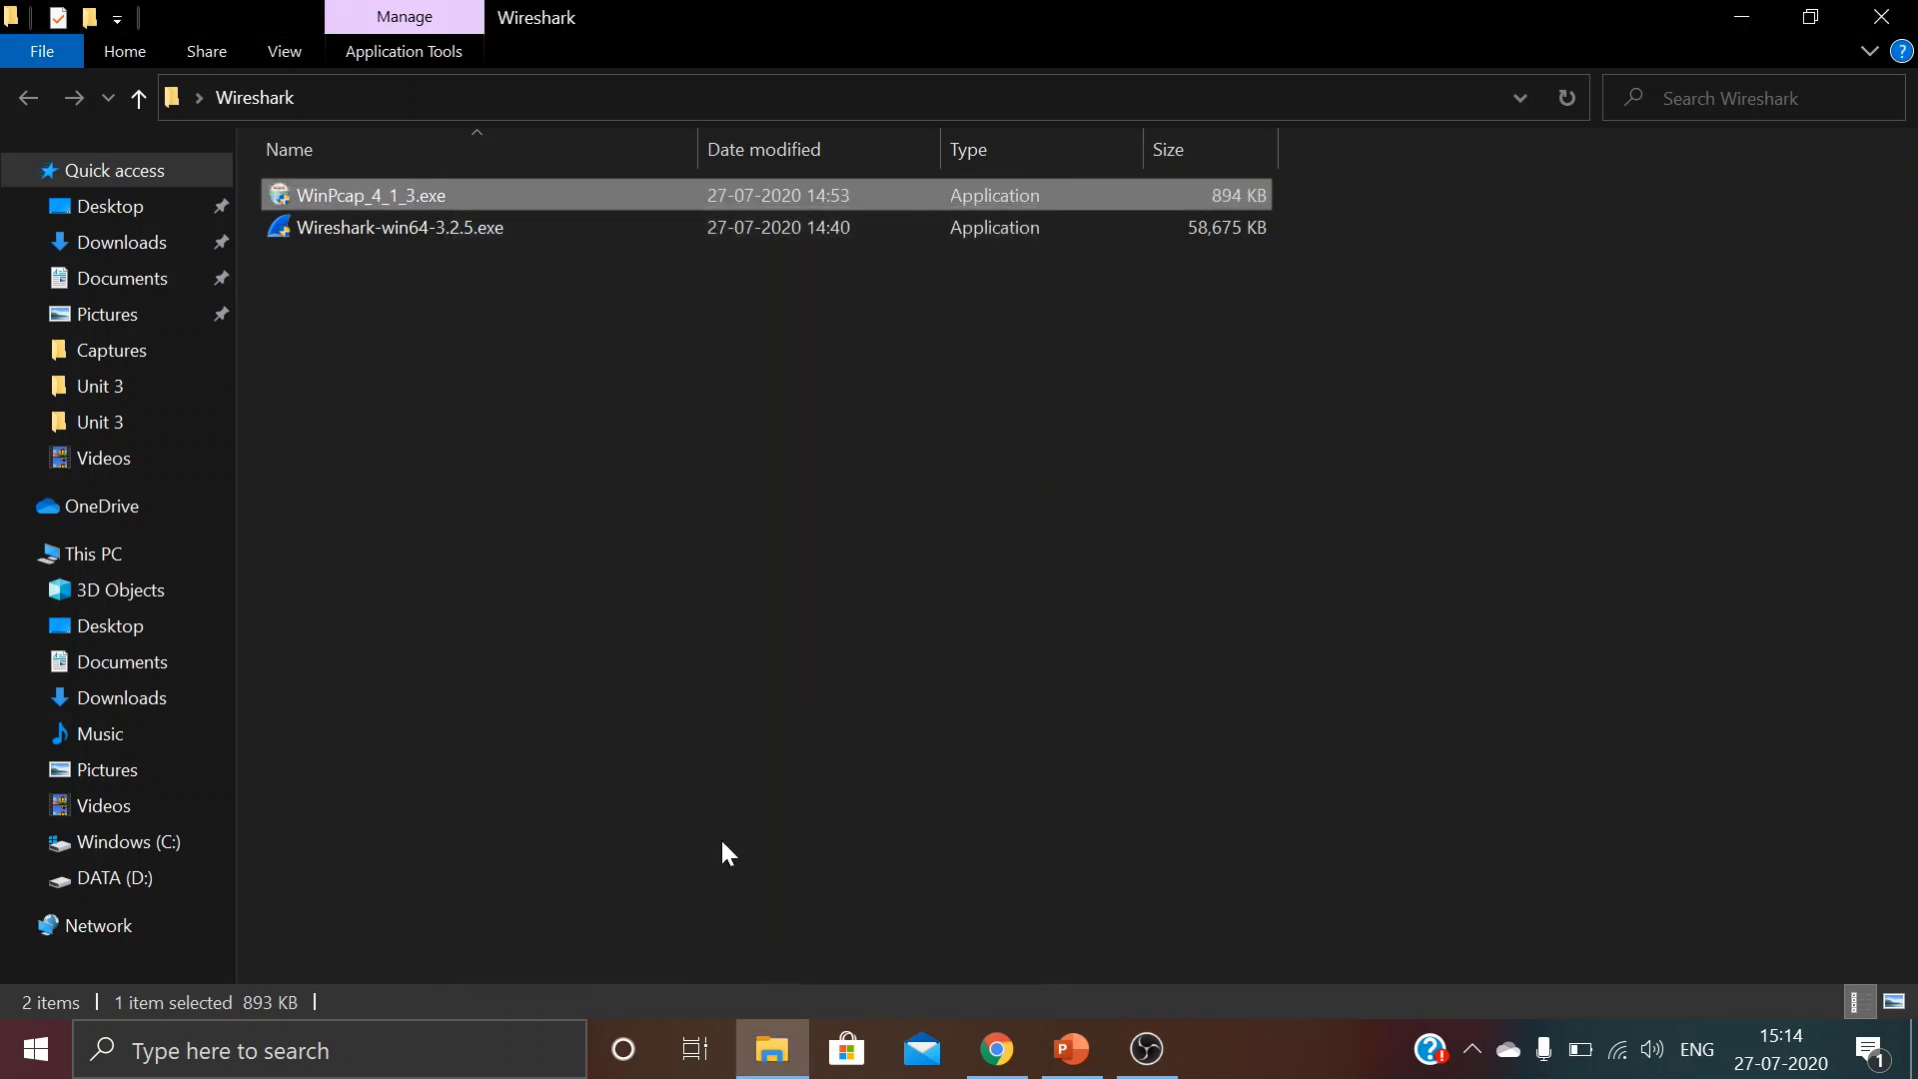
Launch the Wireshark-win64-3.2.5.exe installer and proceed through setup with the default components
double_click(400, 231)
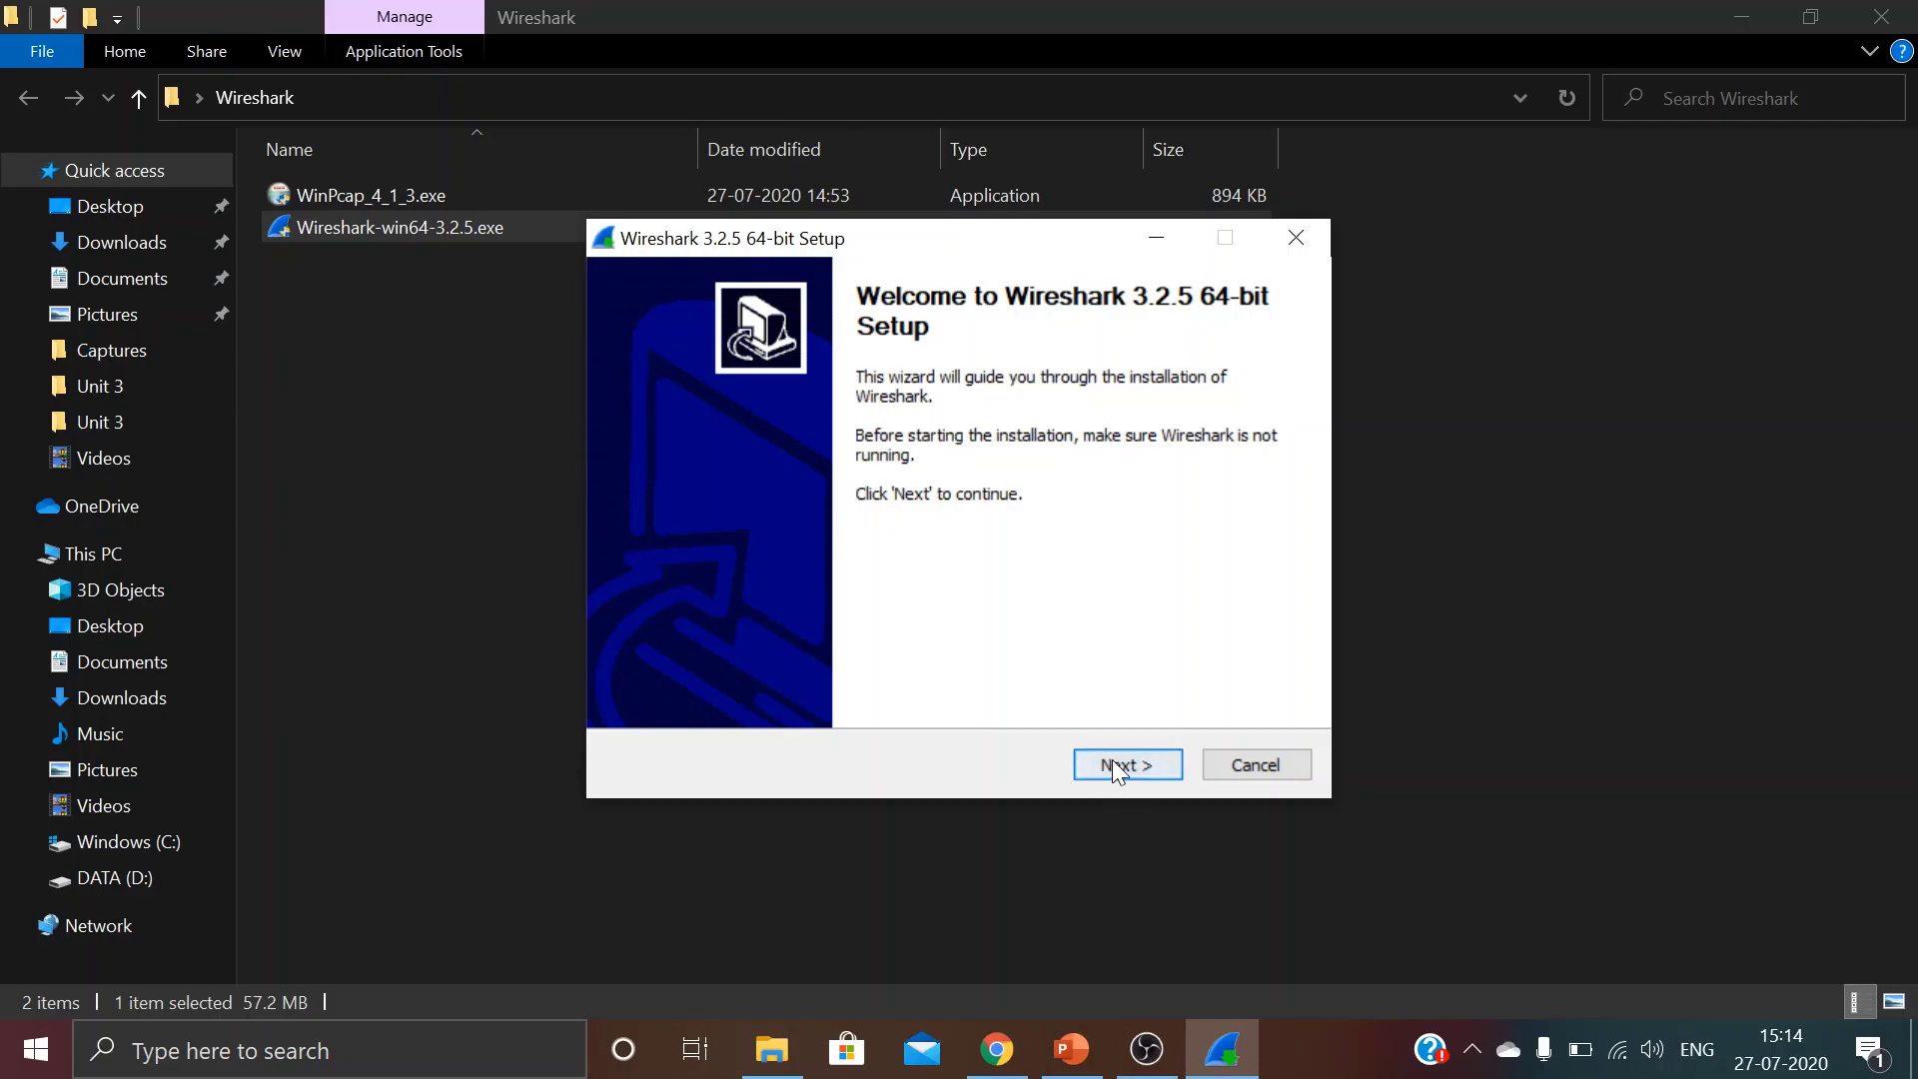
left_click(1112, 759)
left_click(1112, 759)
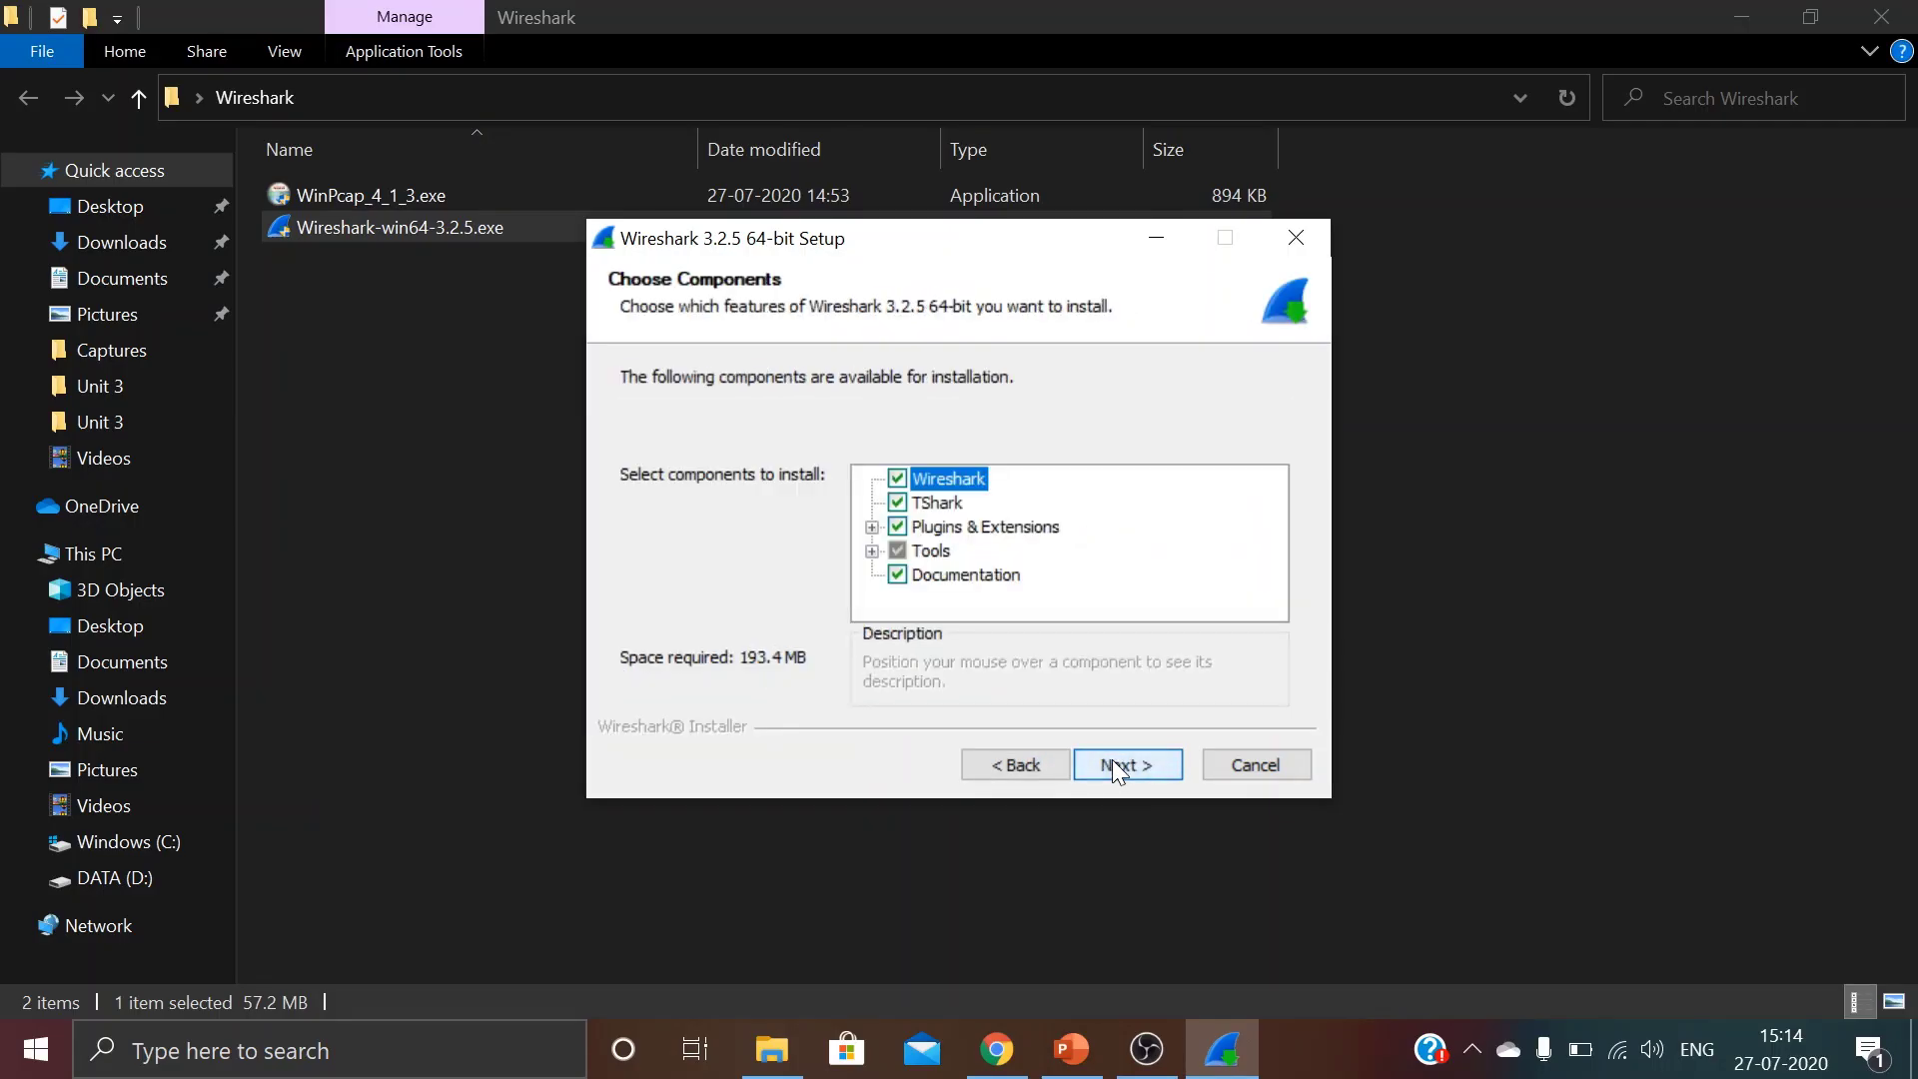
left_click(1112, 766)
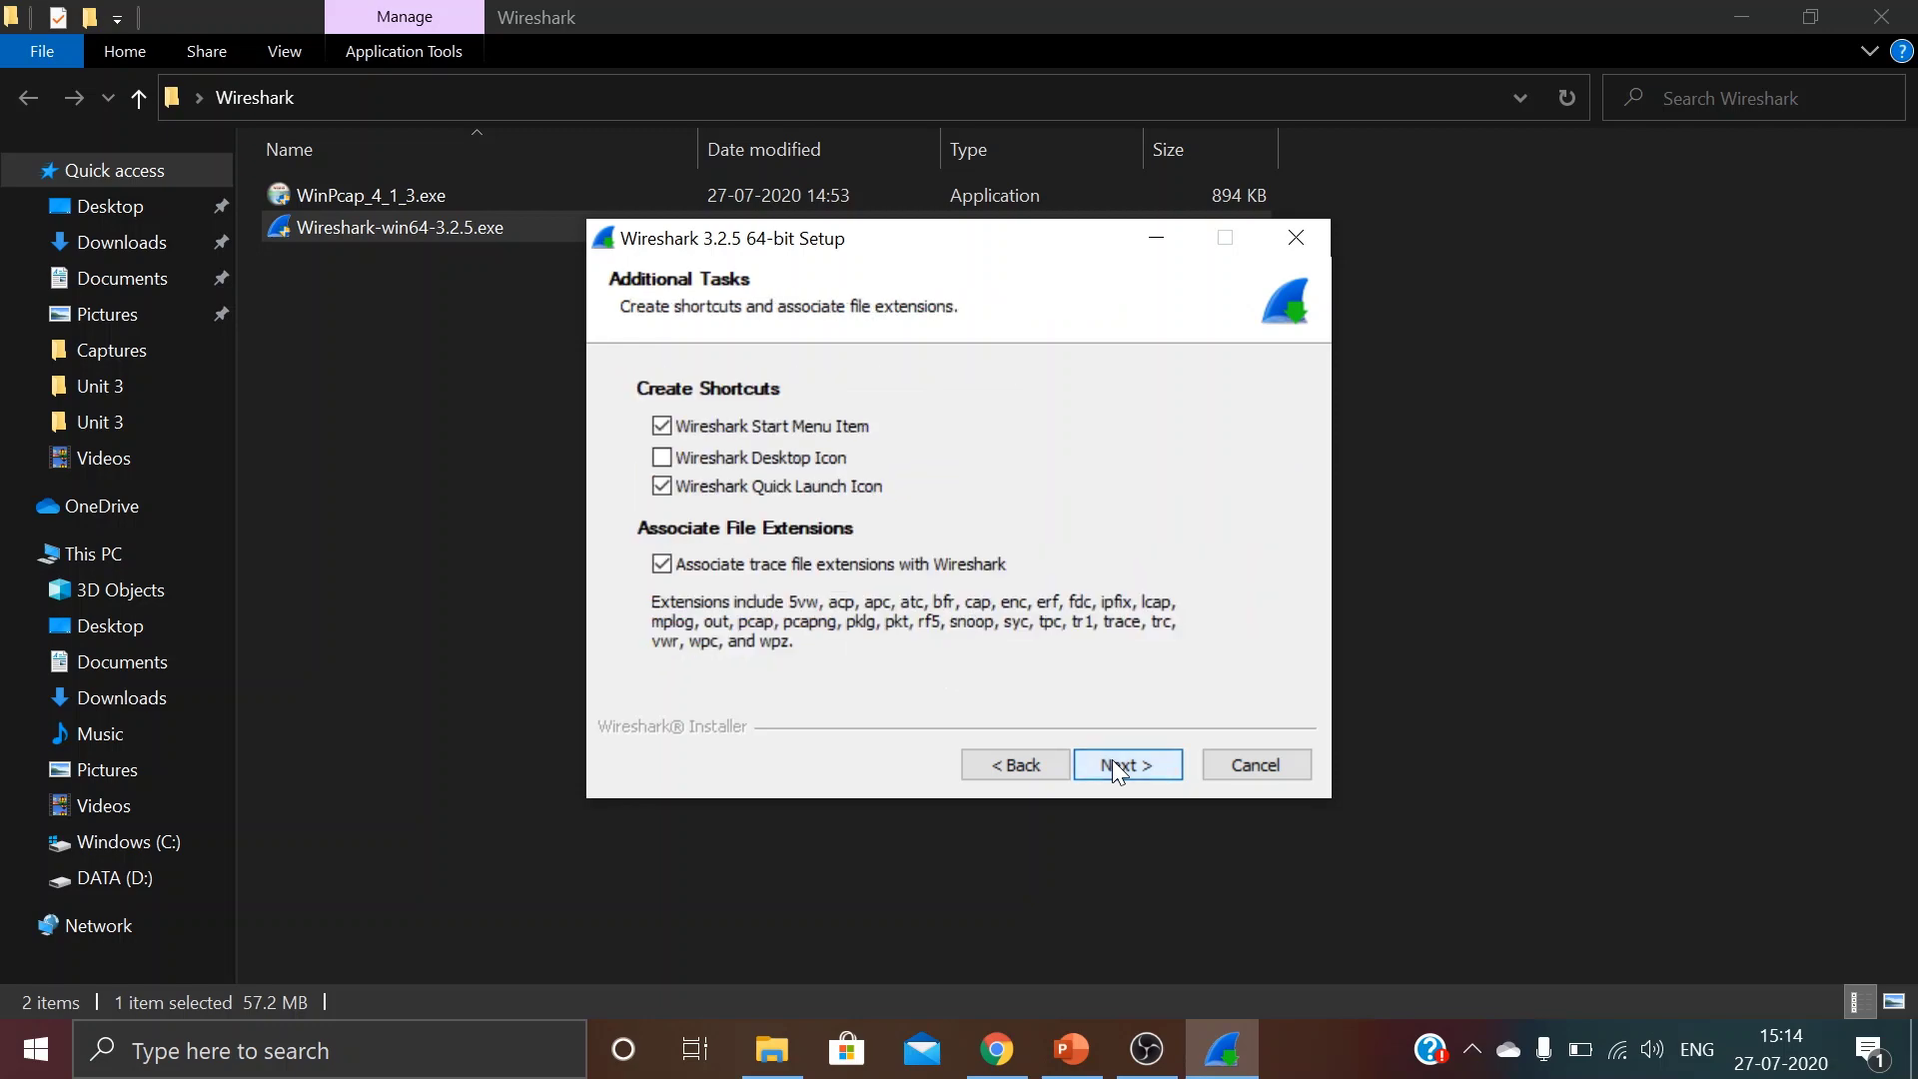
Configure the setup to add a Wireshark desktop icon, use the destination C:\Program Files\Wireshark and exclude Npcap 0.9994
left_click(735, 462)
left_click(1117, 761)
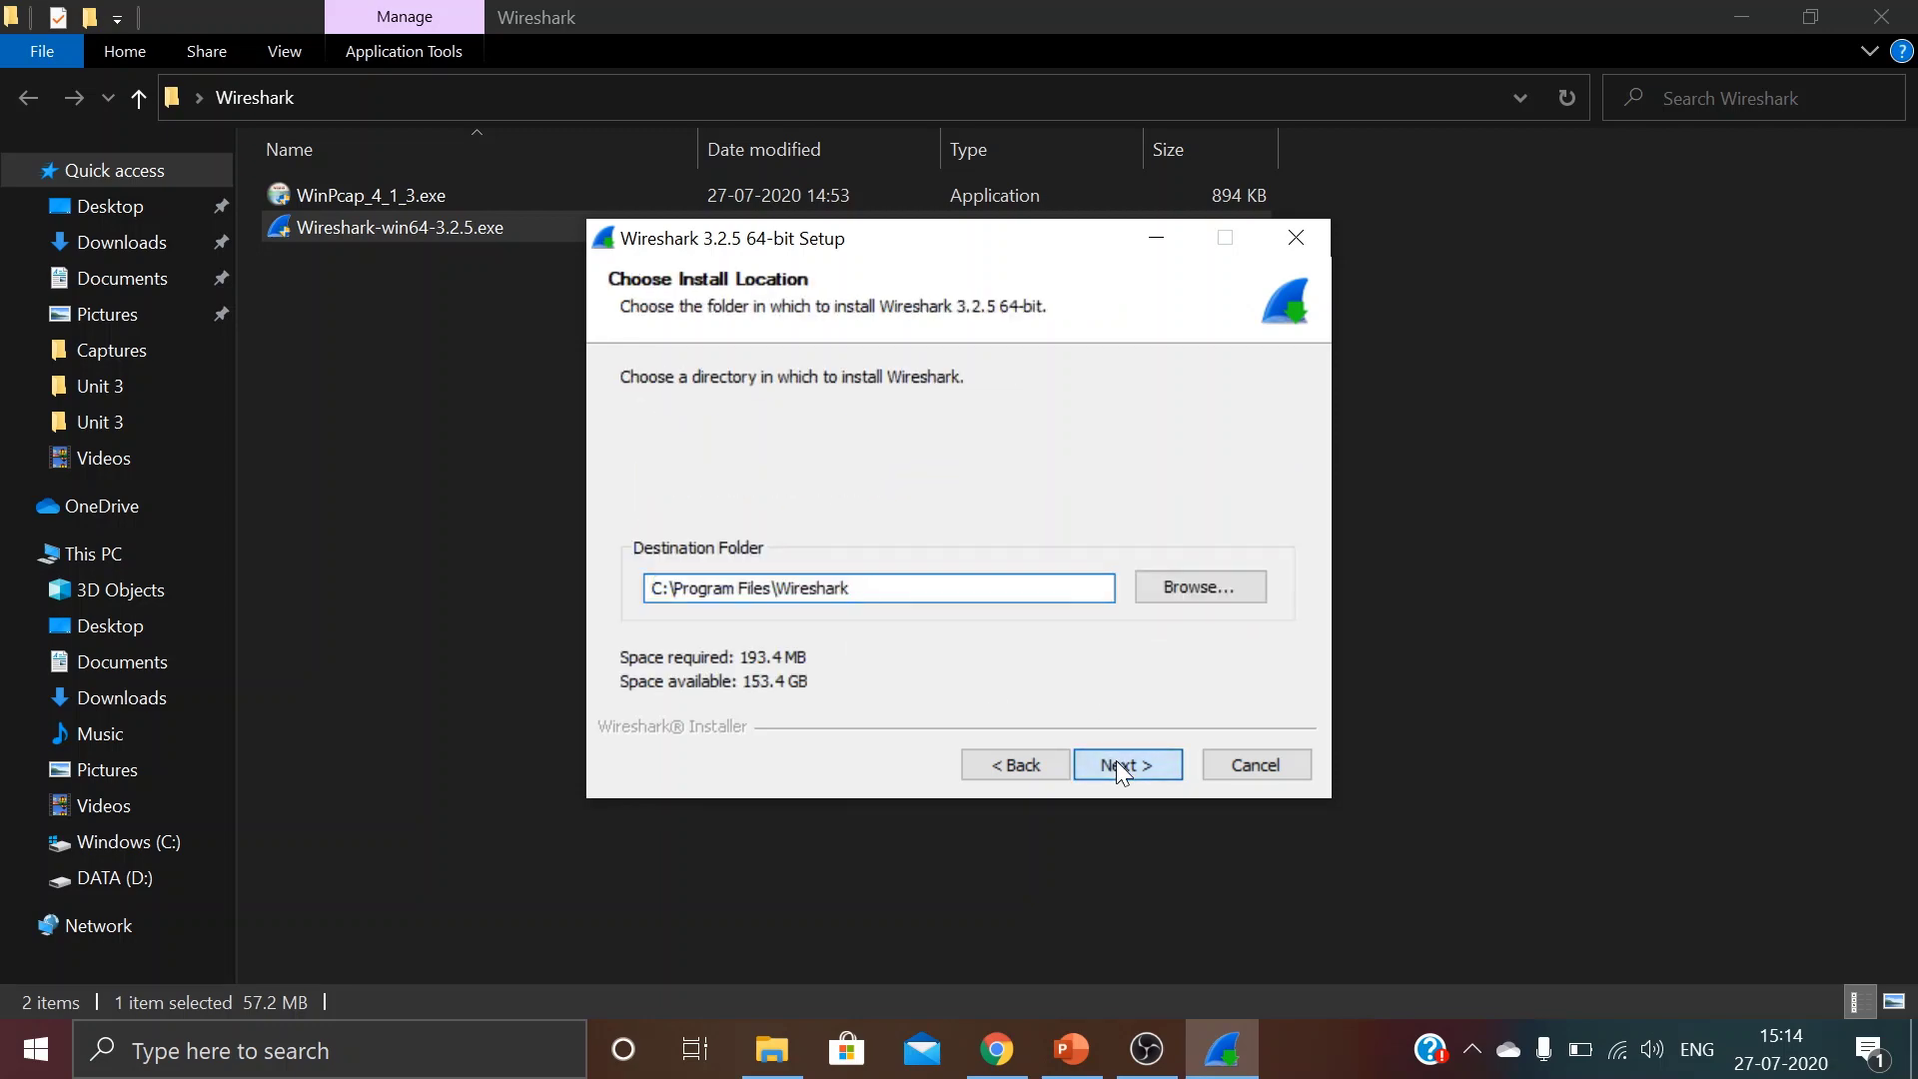
left_click(1117, 763)
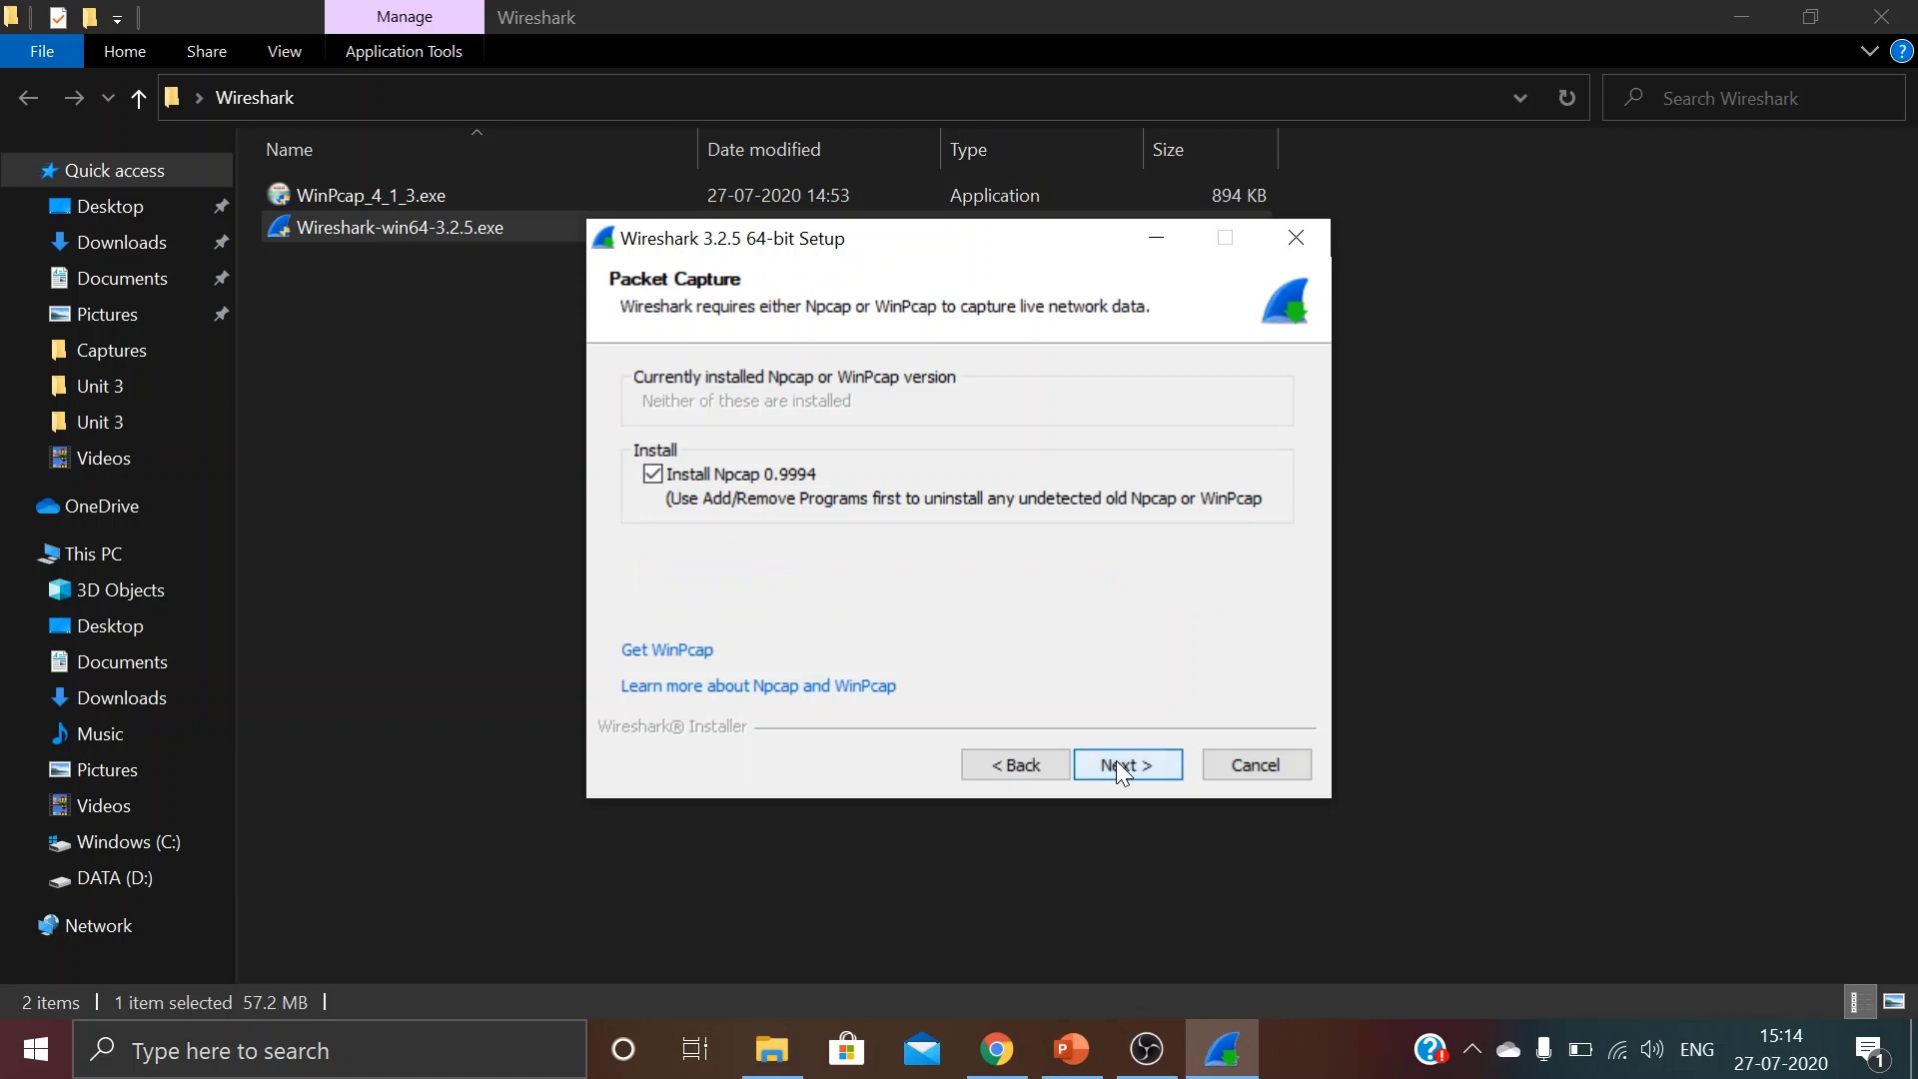
left_click(653, 475)
left_click(1142, 762)
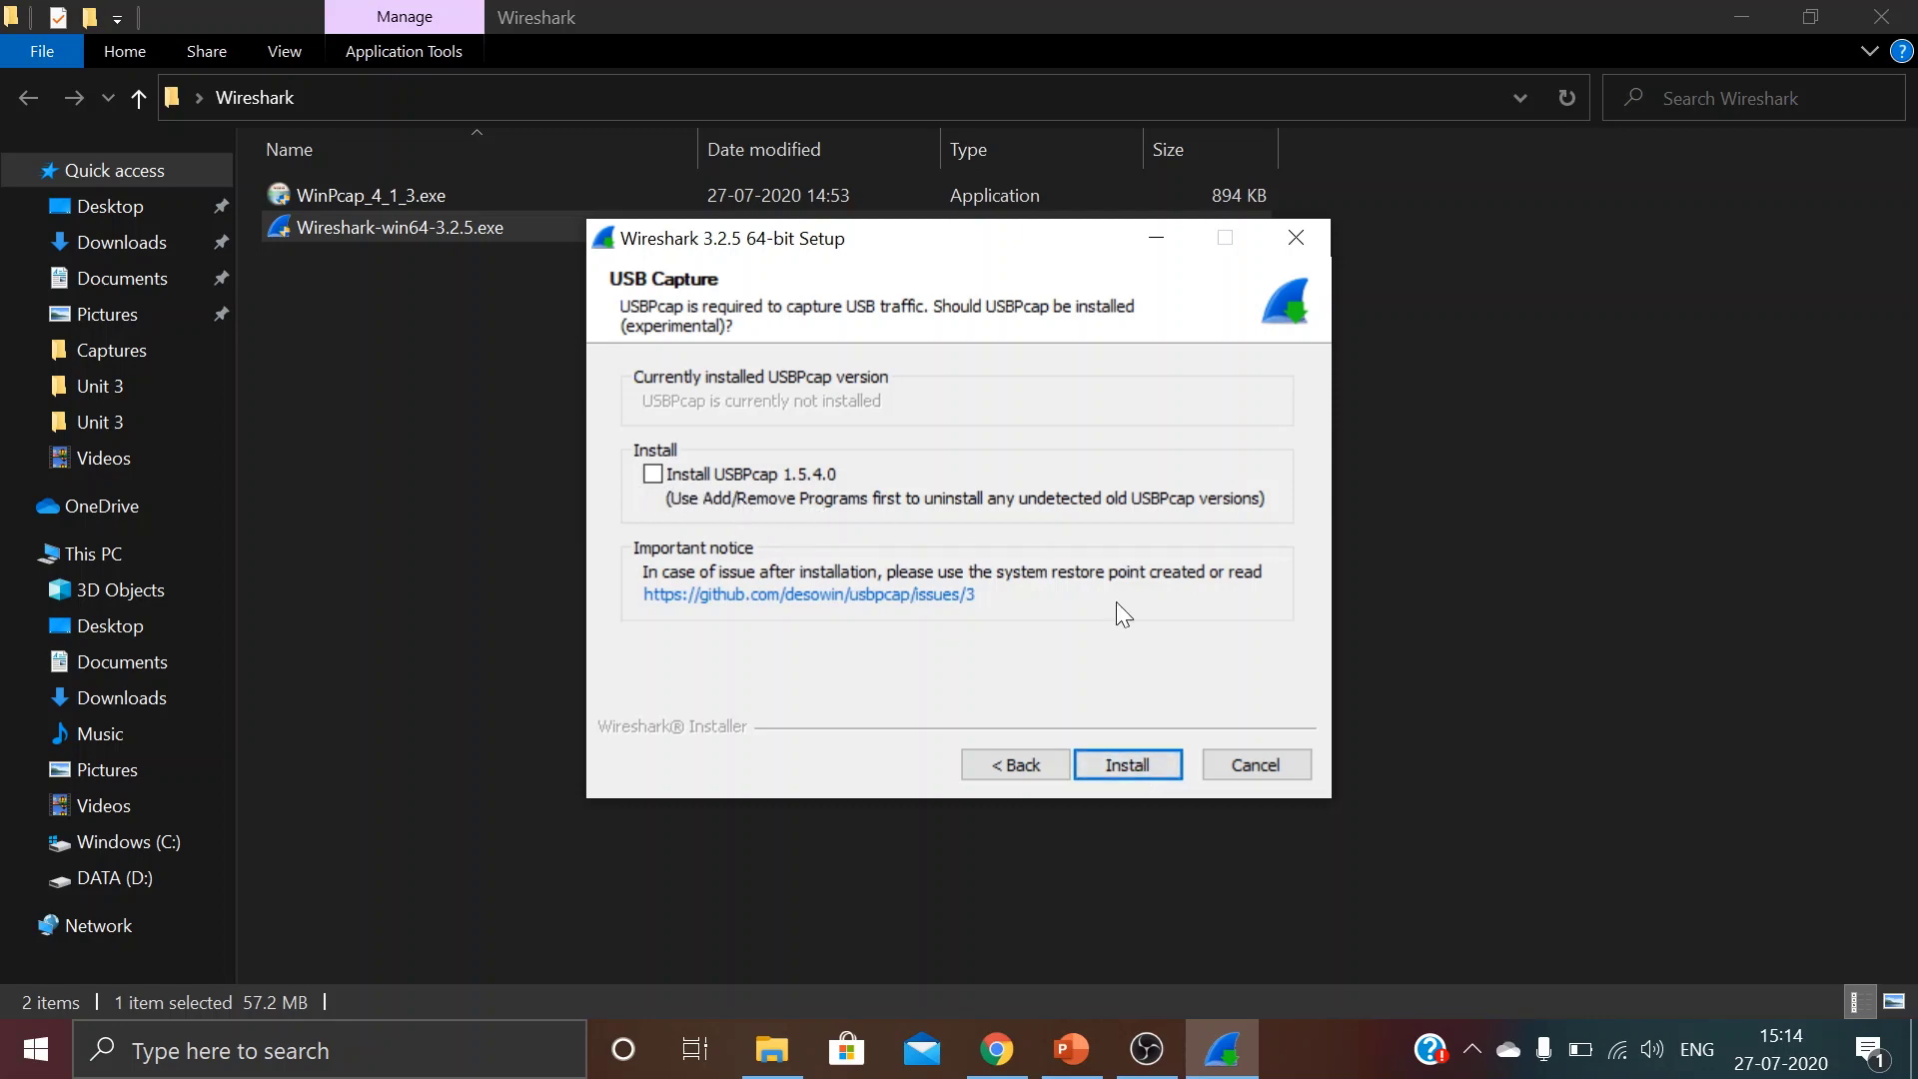
Install Wireshark 3.2.5 without USBPcap 1.5.4.0 and finish the setup wizard
left_click(1147, 759)
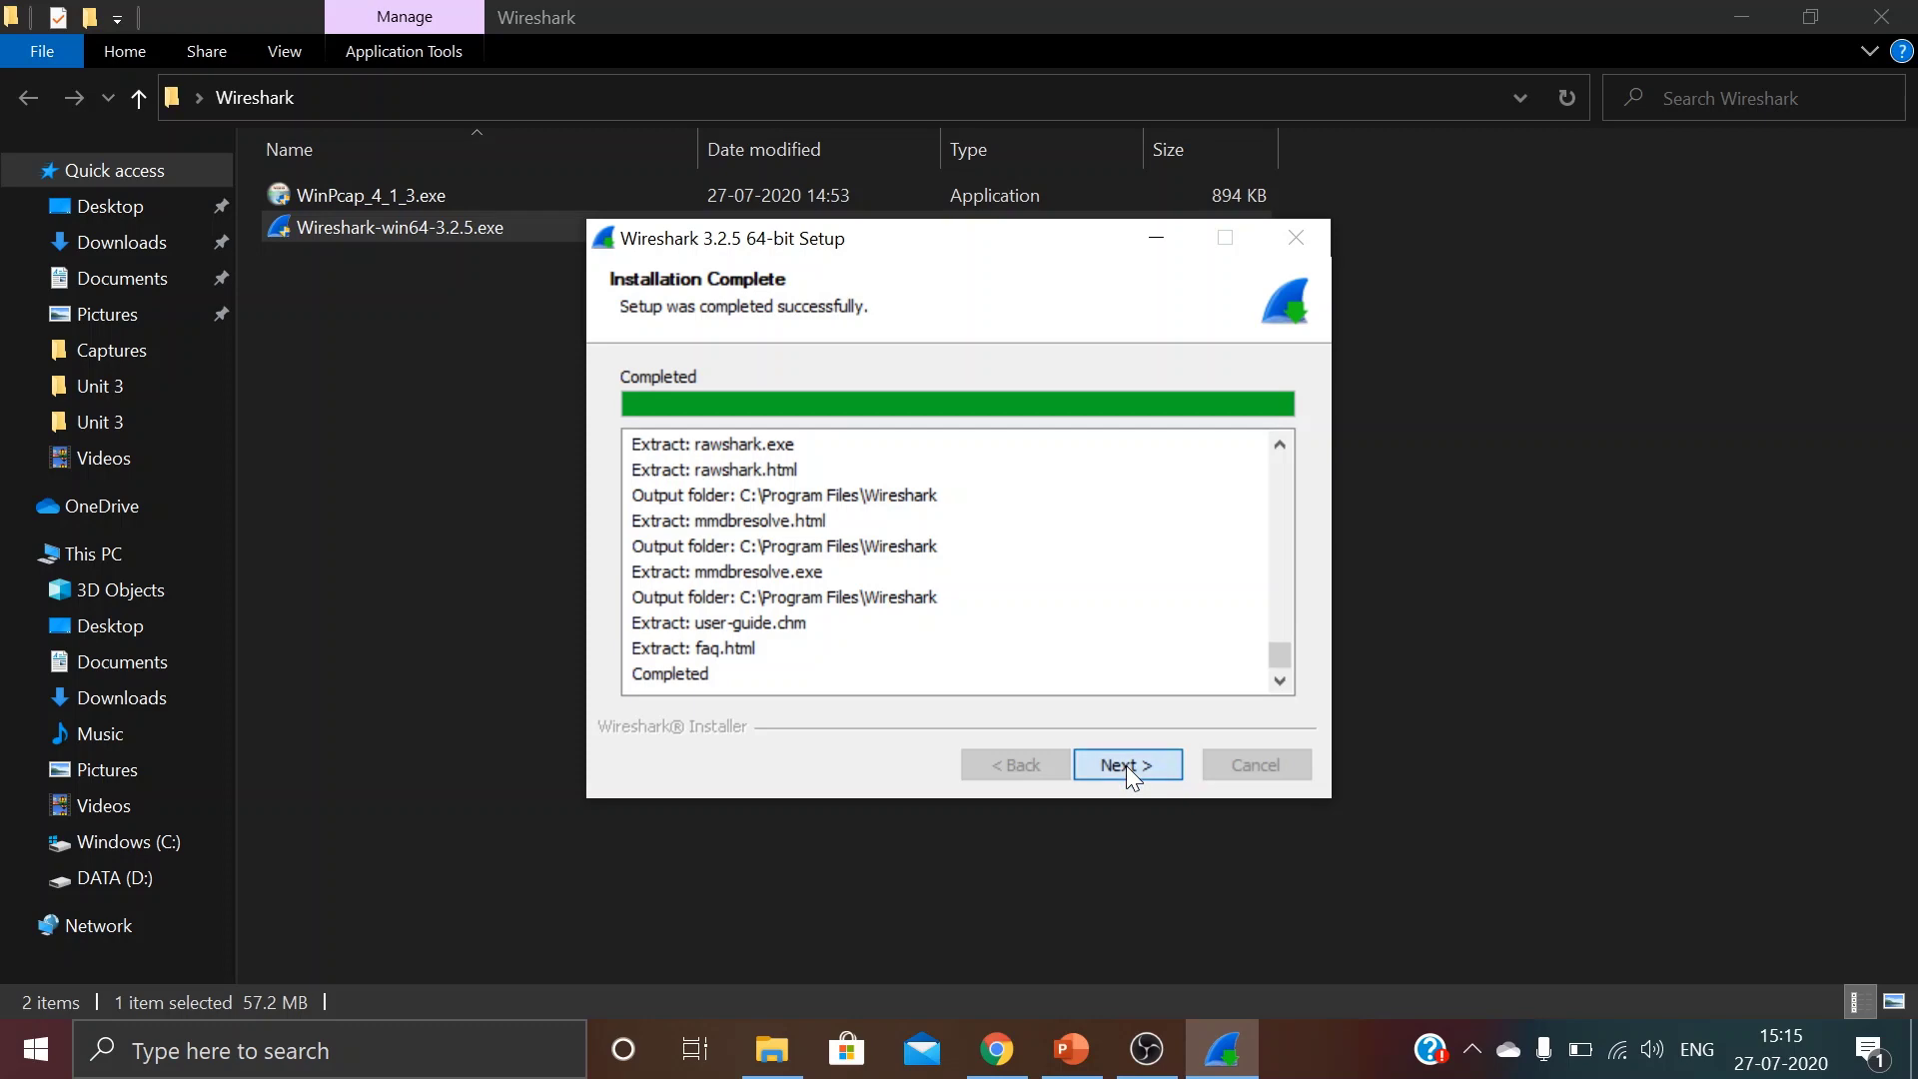
left_click(1132, 774)
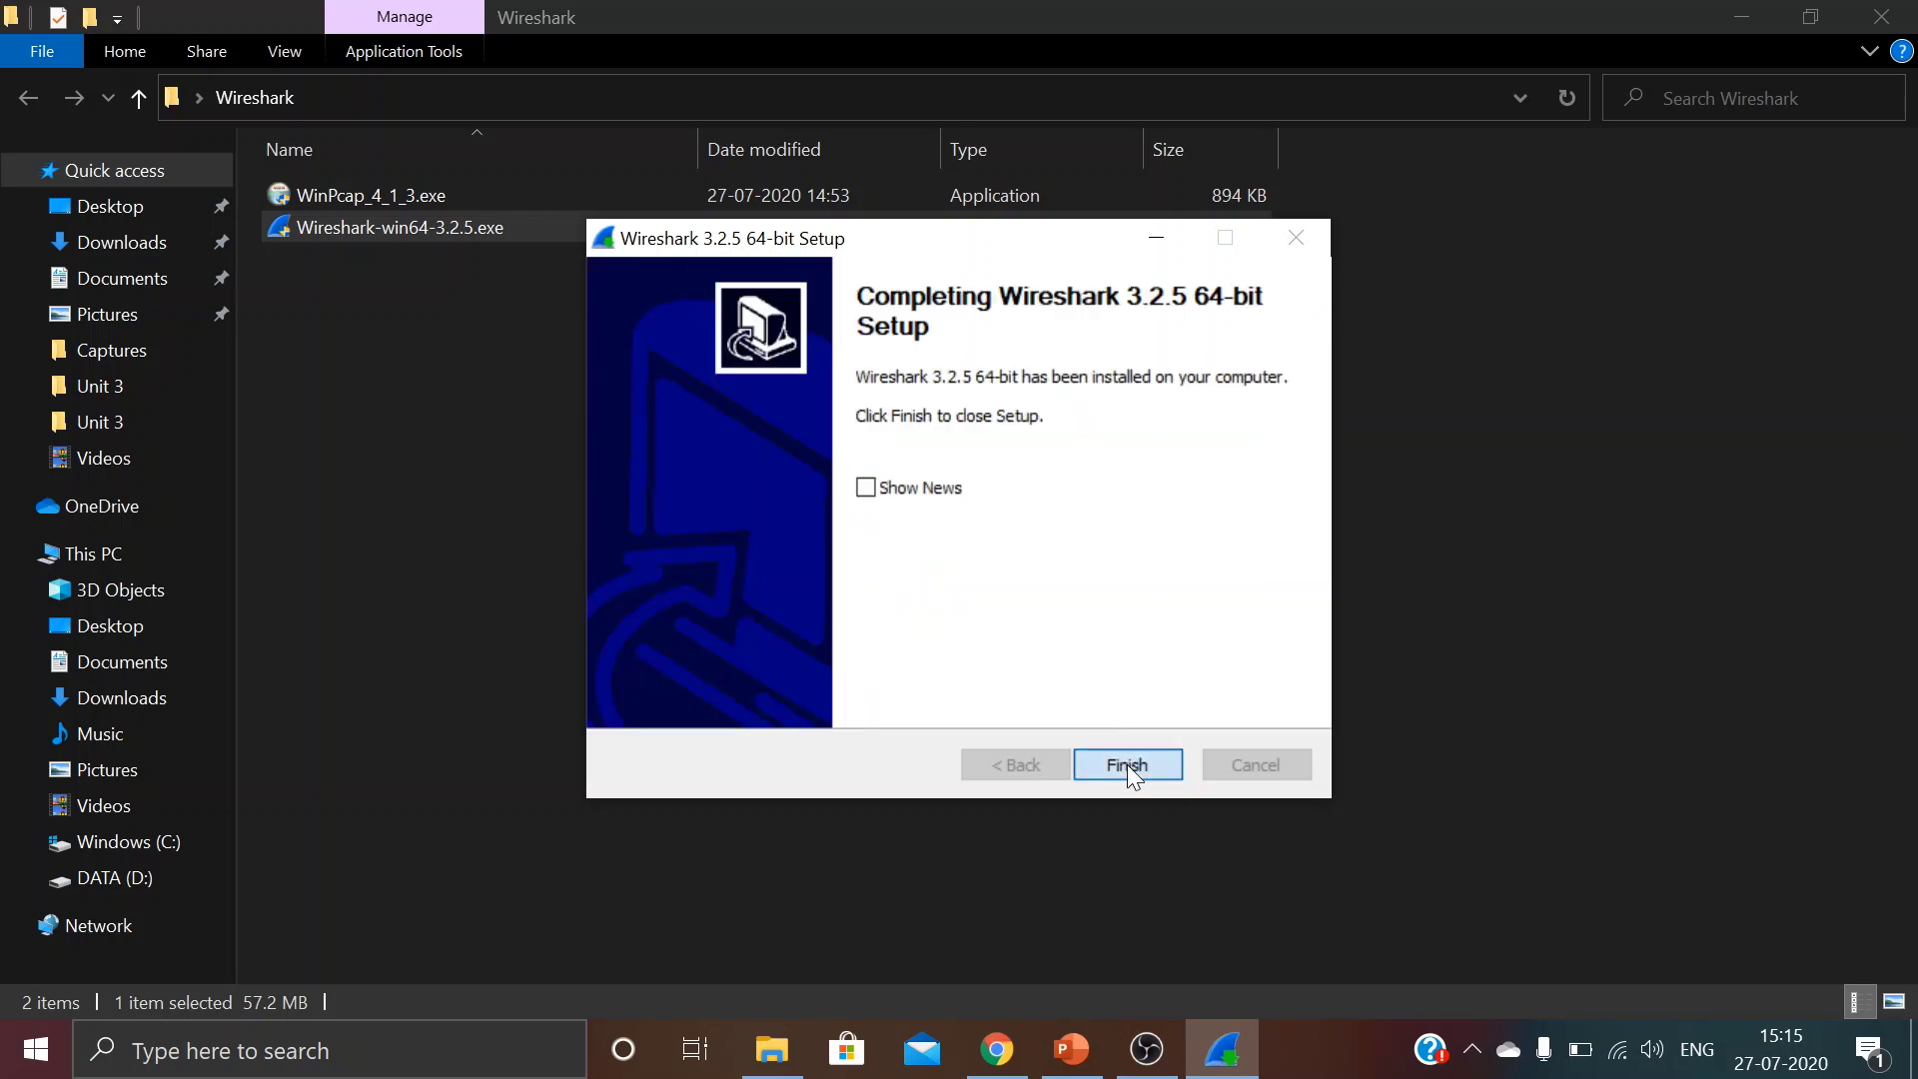
left_click(1127, 764)
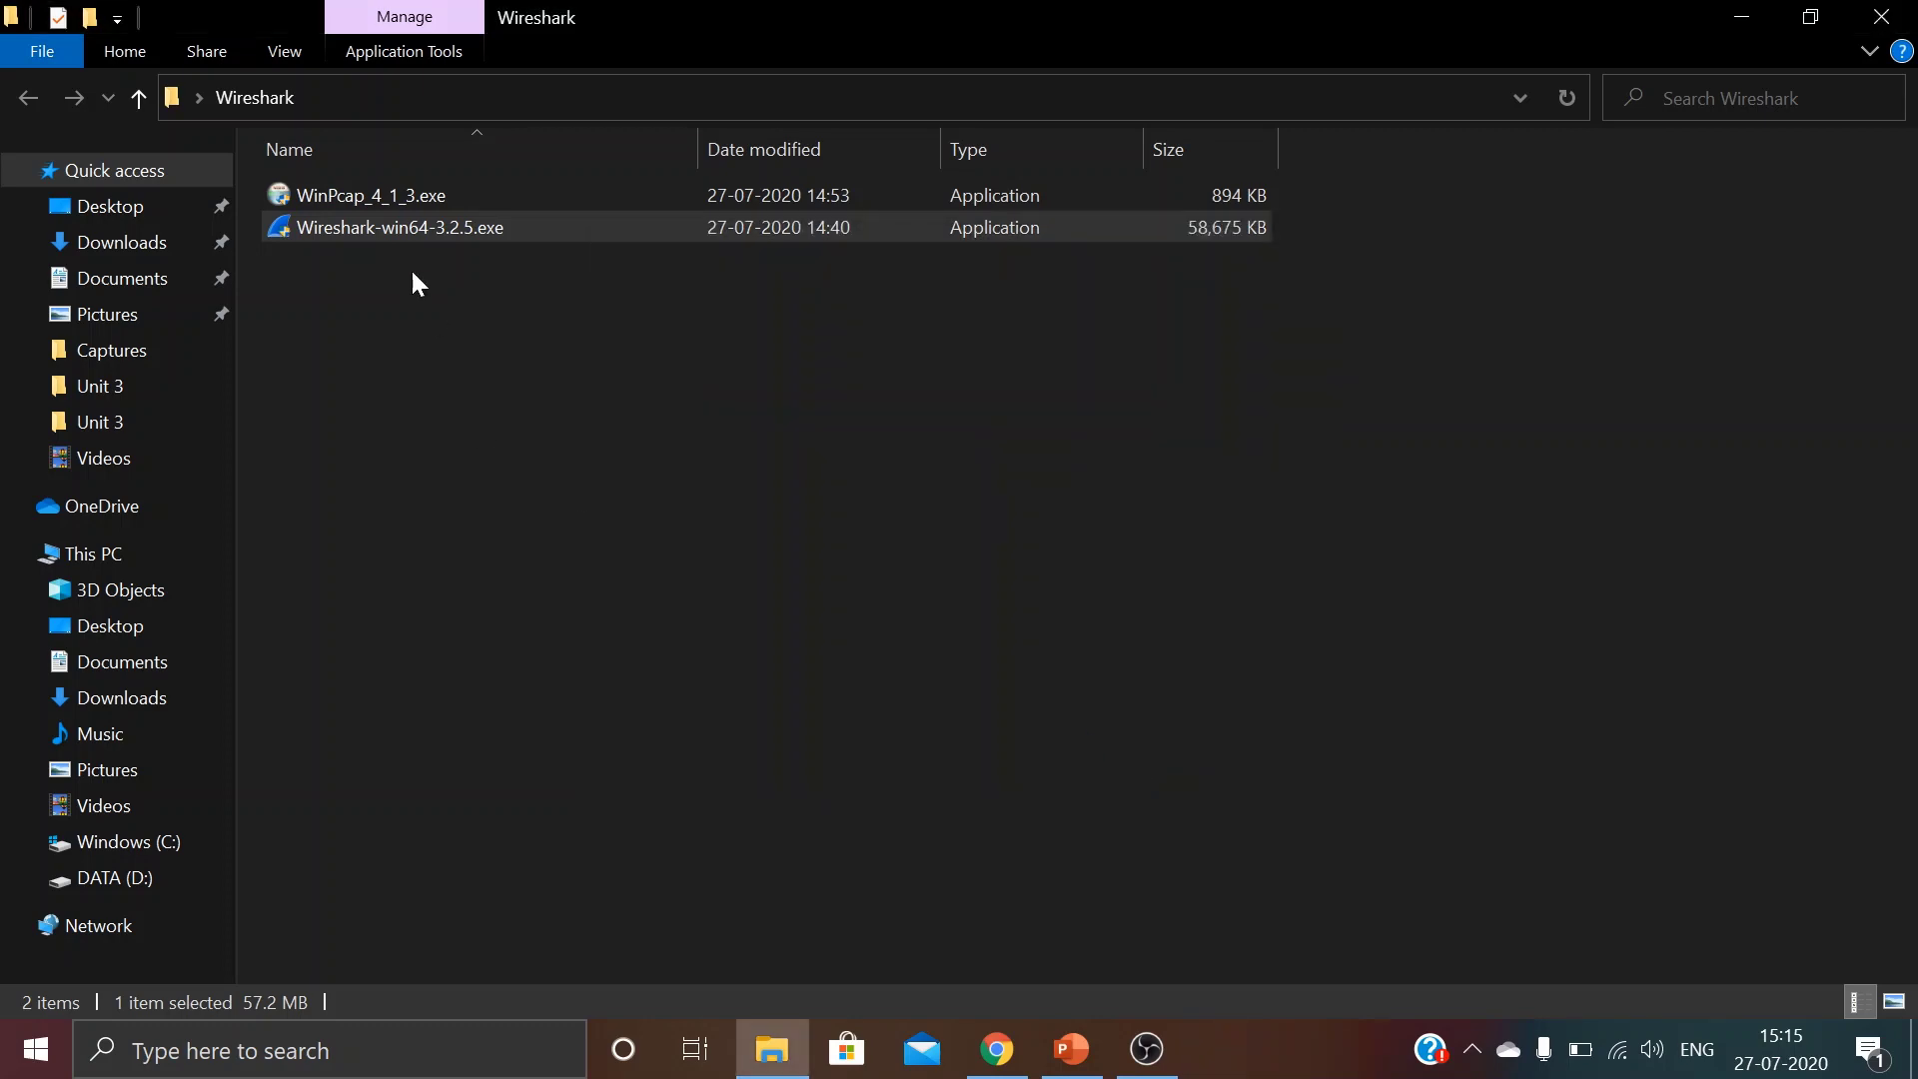
Install WinPcap 4.1.3 from WinPcap_4_1_3.exe, accepting the licence and keeping the driver's automatic start at boot time
double_click(372, 196)
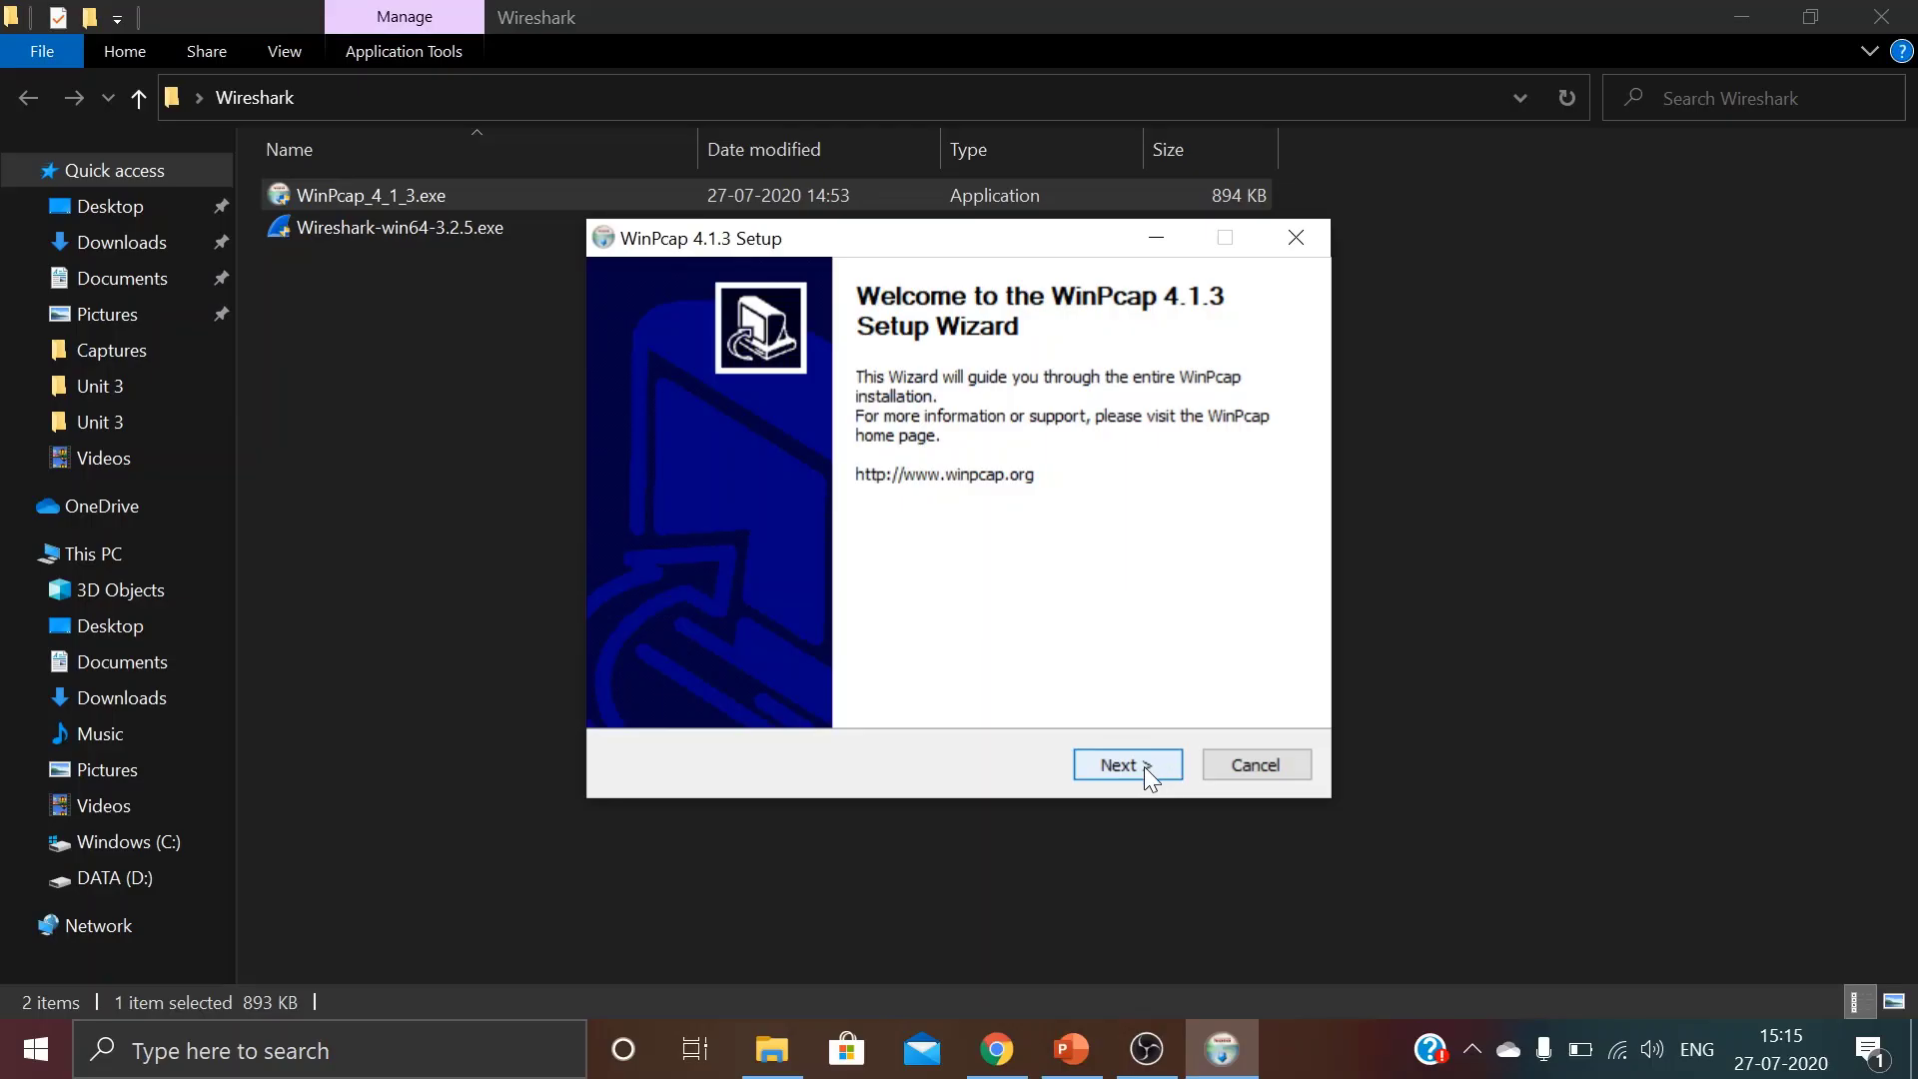
left_click(1129, 764)
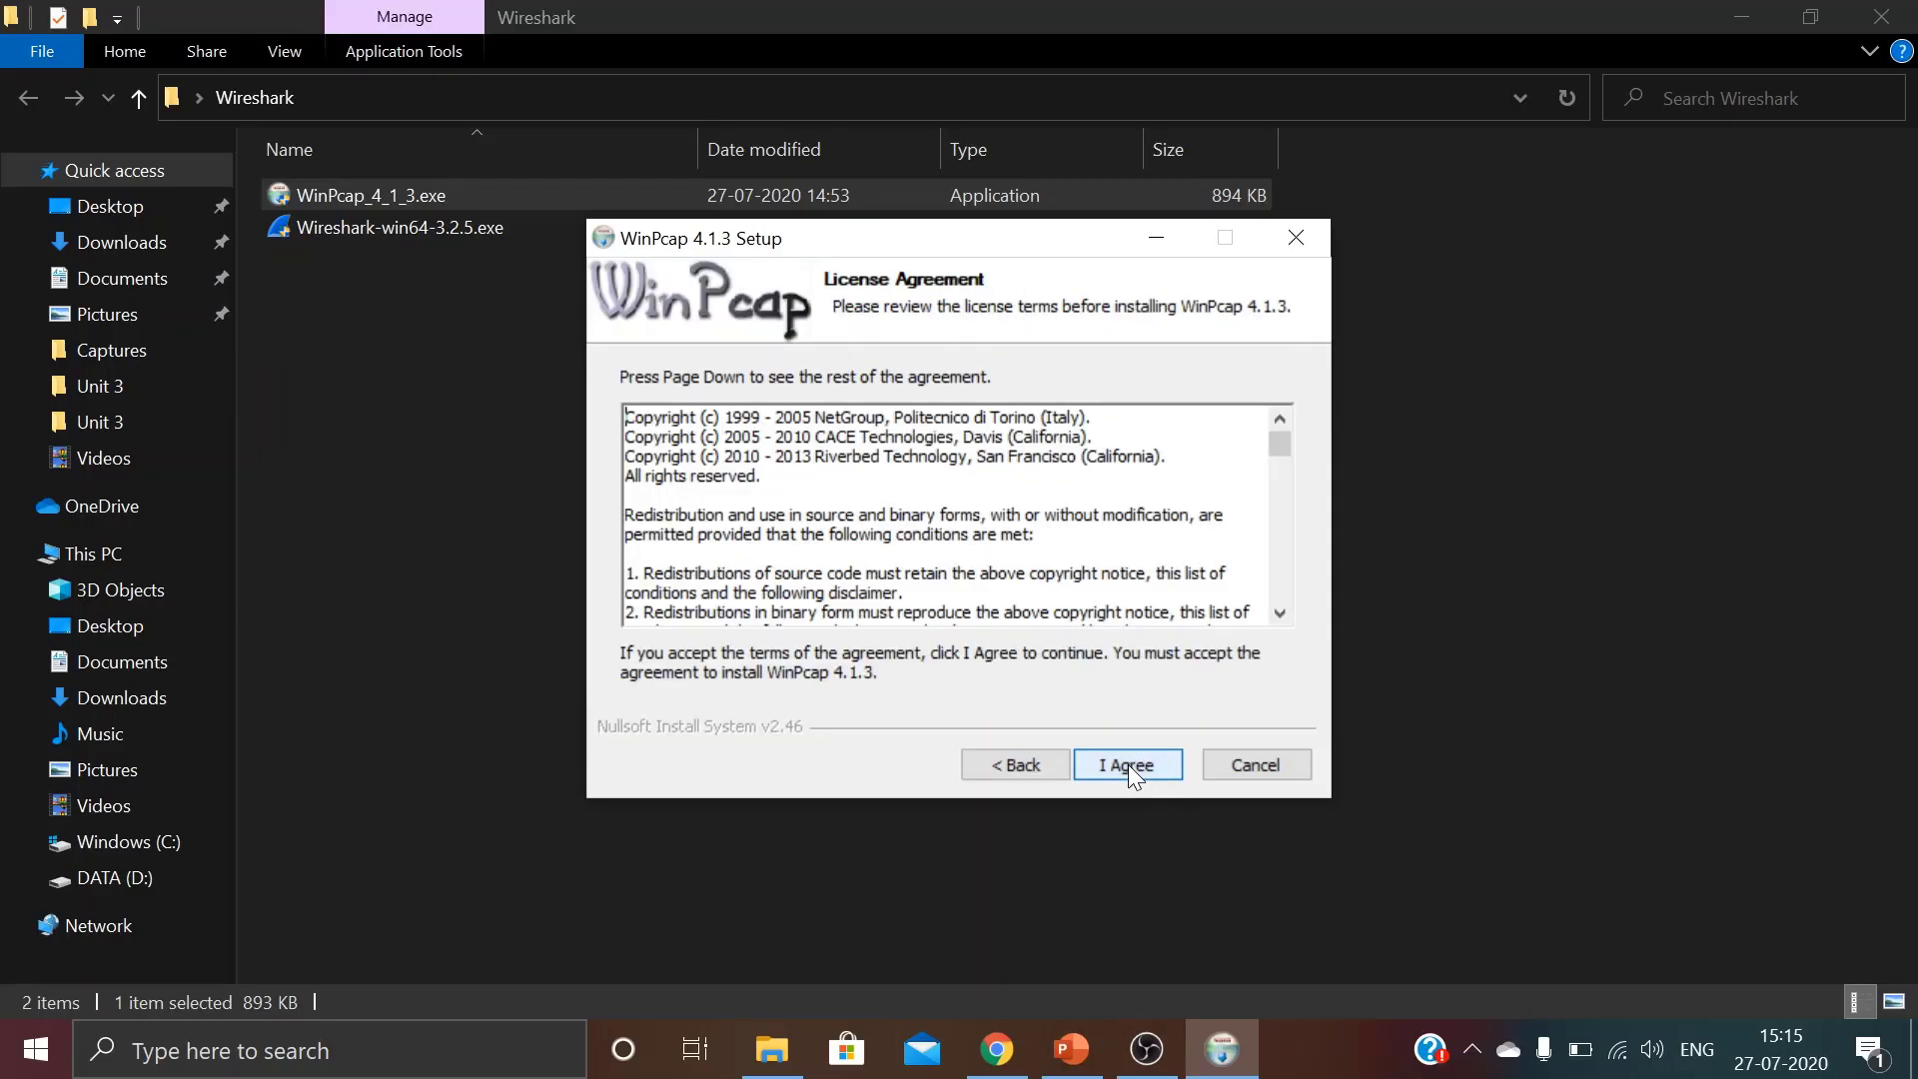
left_click(1129, 764)
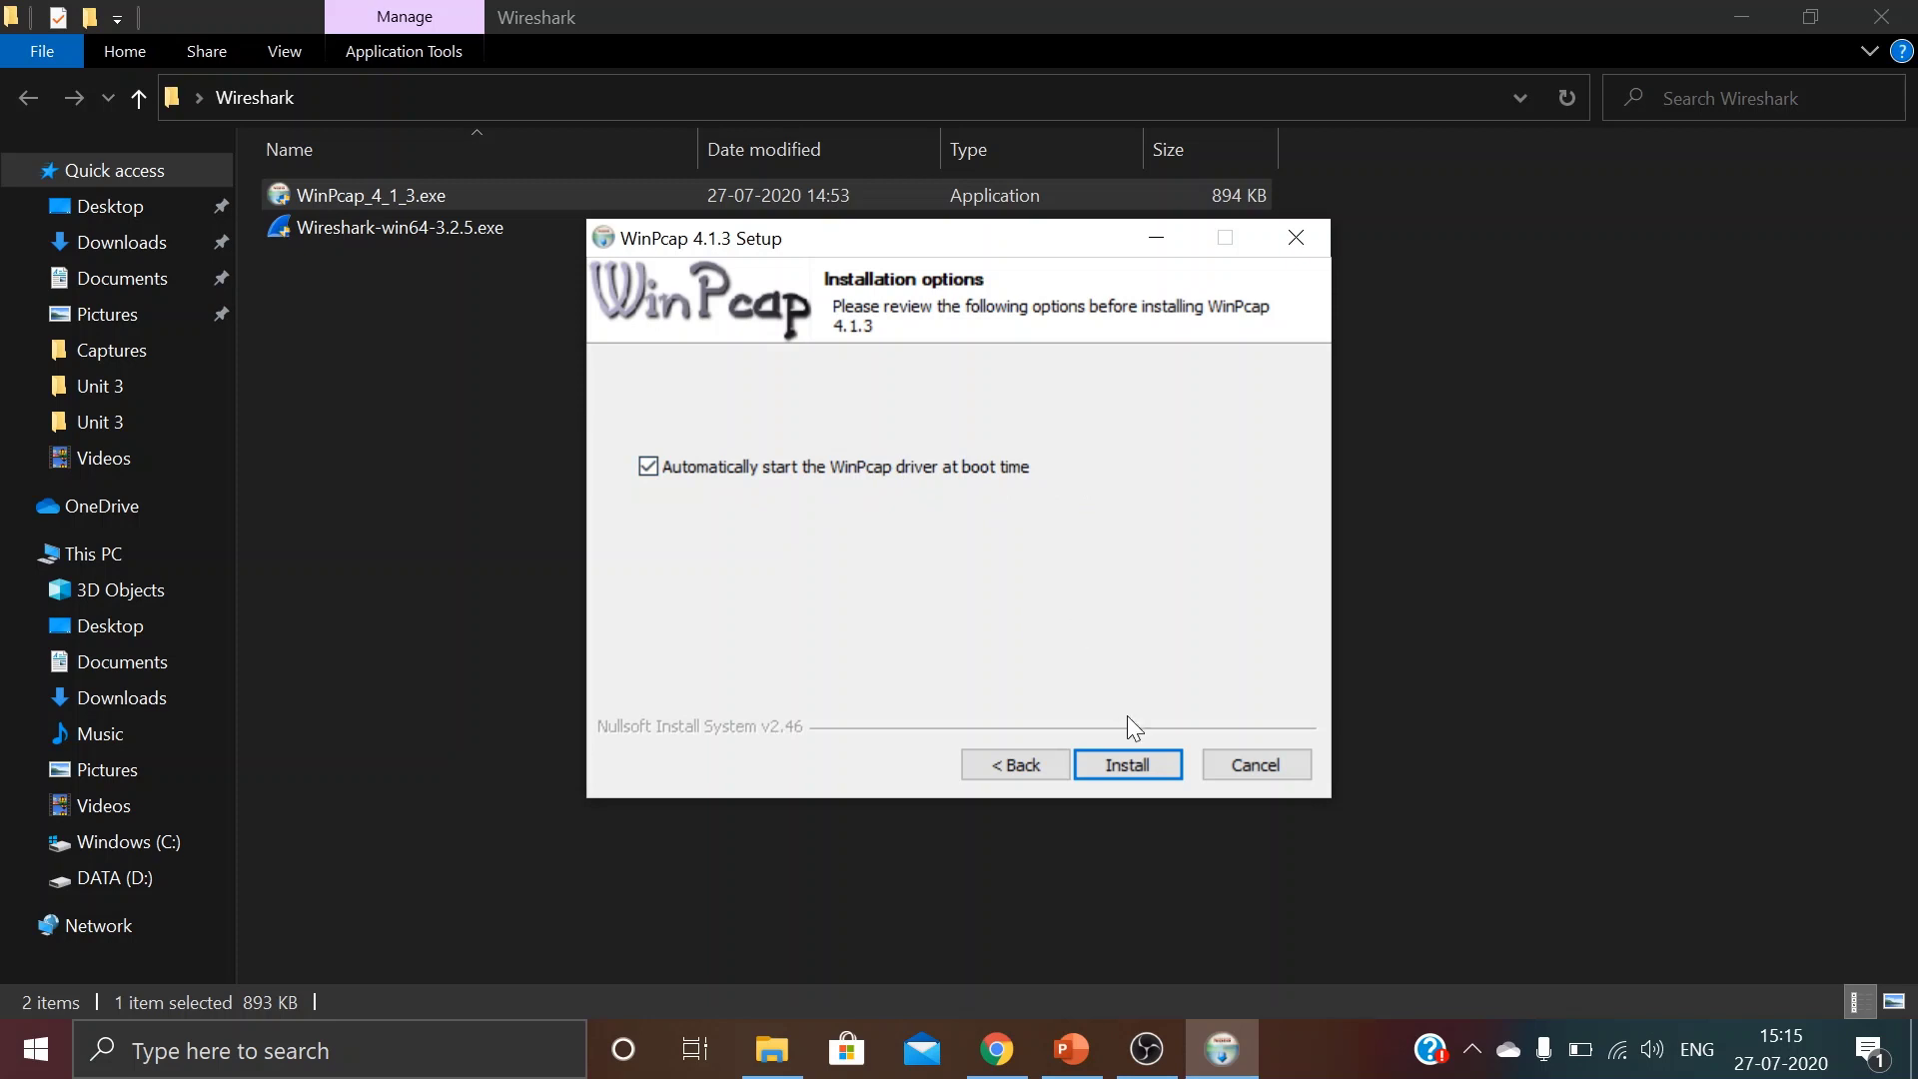
left_click(1129, 764)
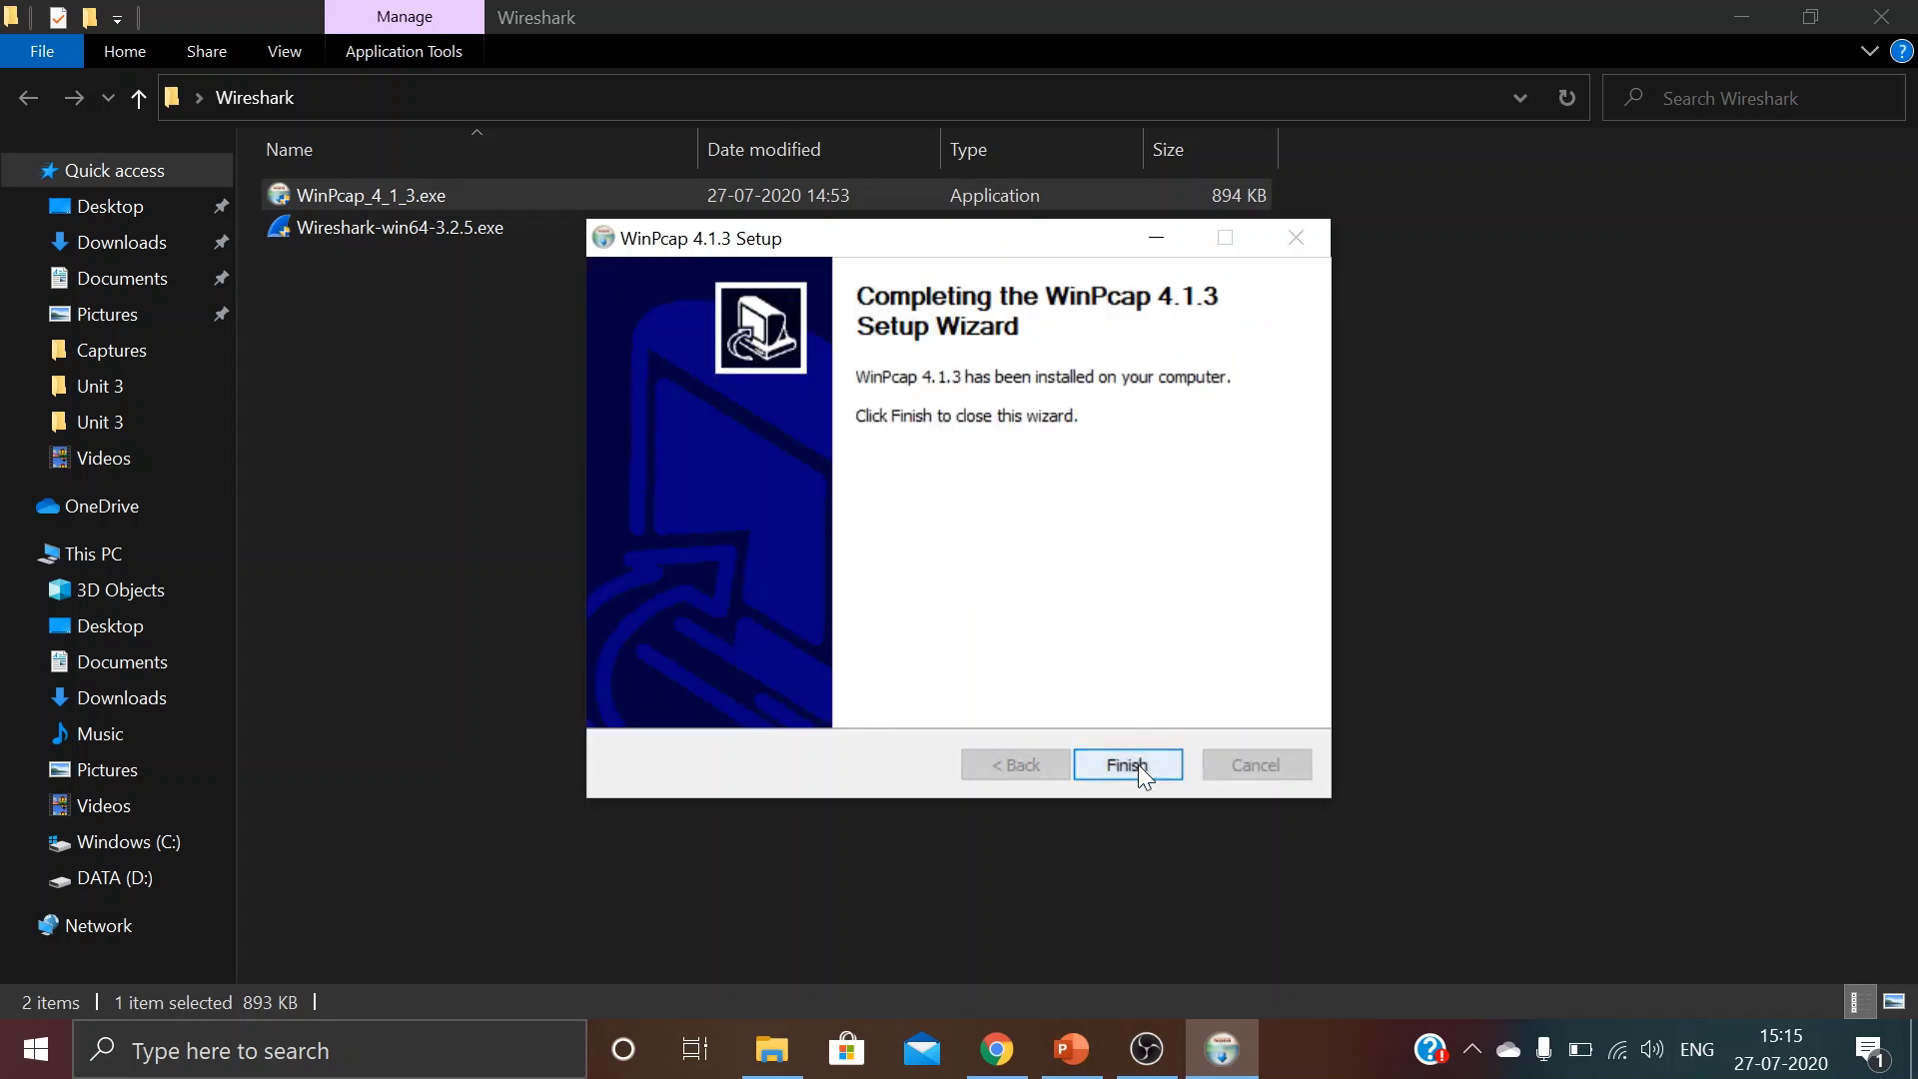
left_click(1137, 764)
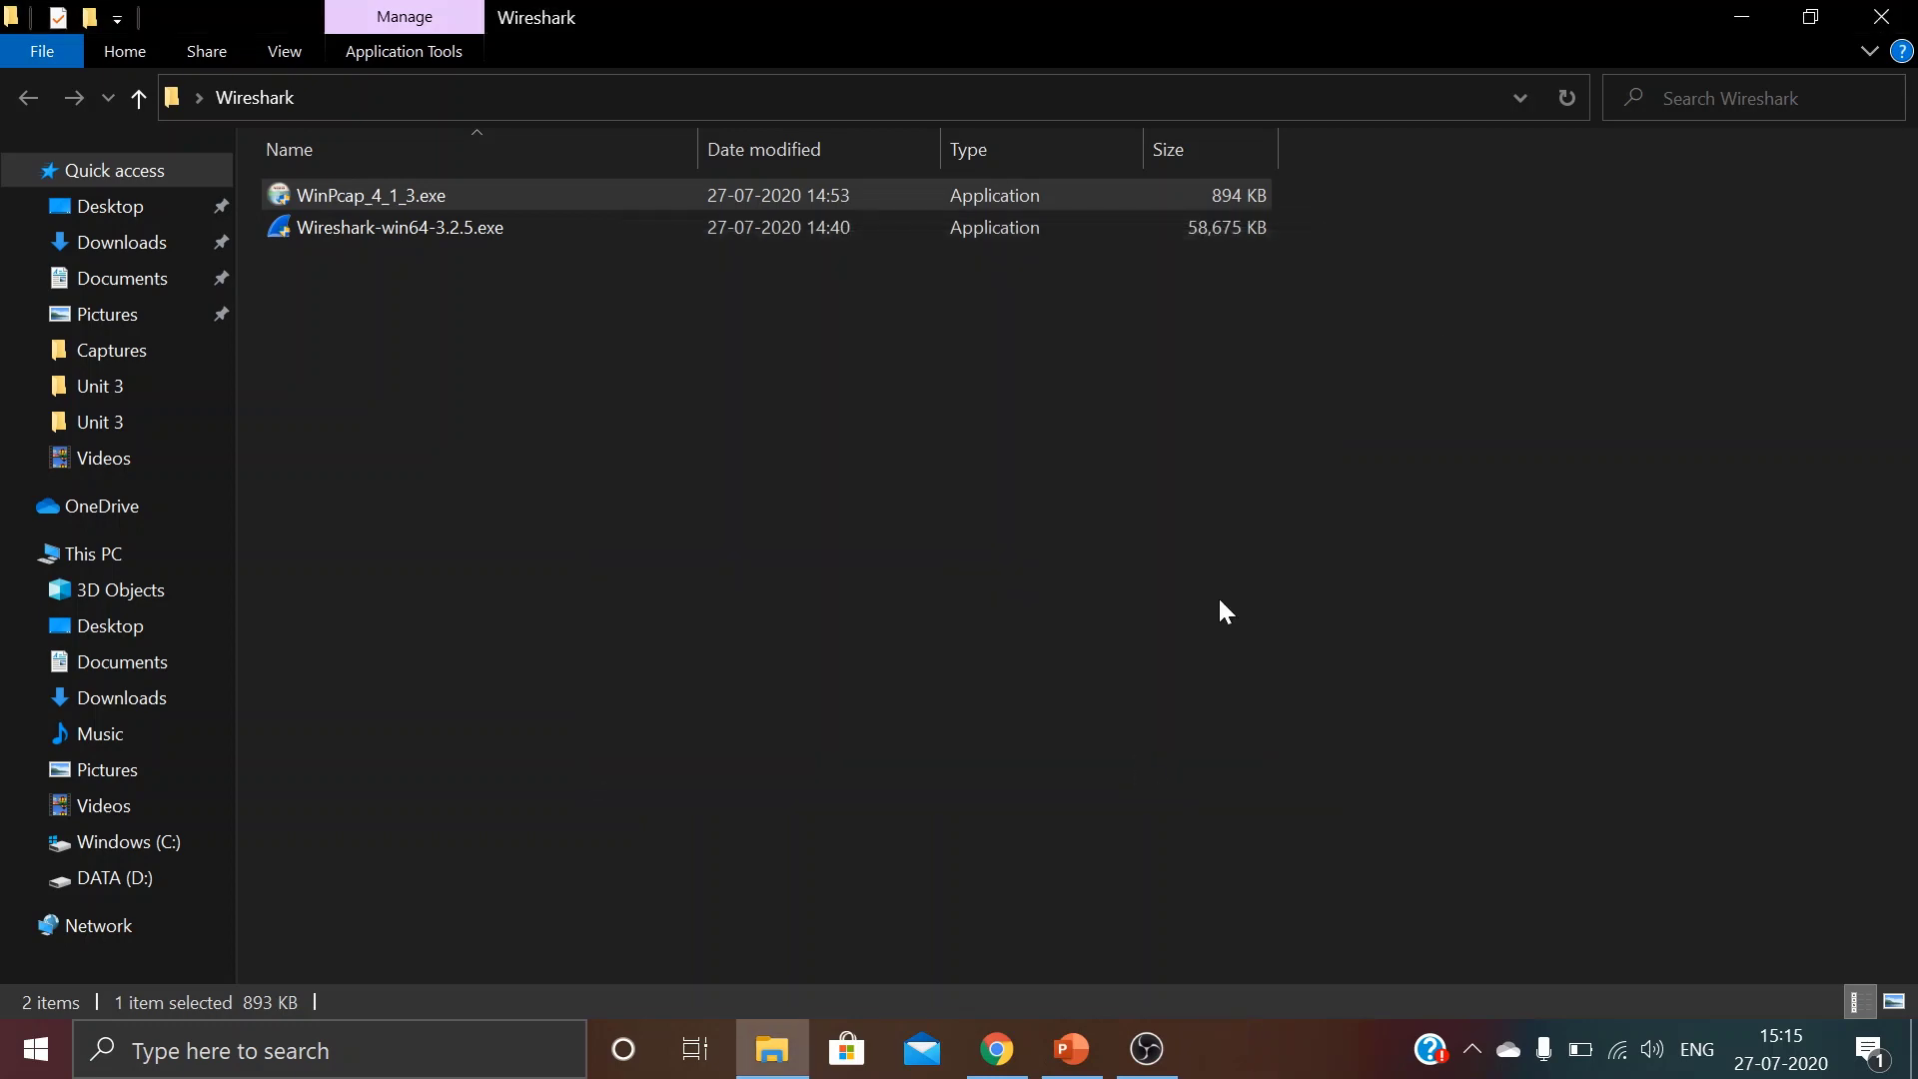
Close the installer folder and launch Wireshark from its desktop shortcut, allowing it to run with administrator rights
left_click(1882, 16)
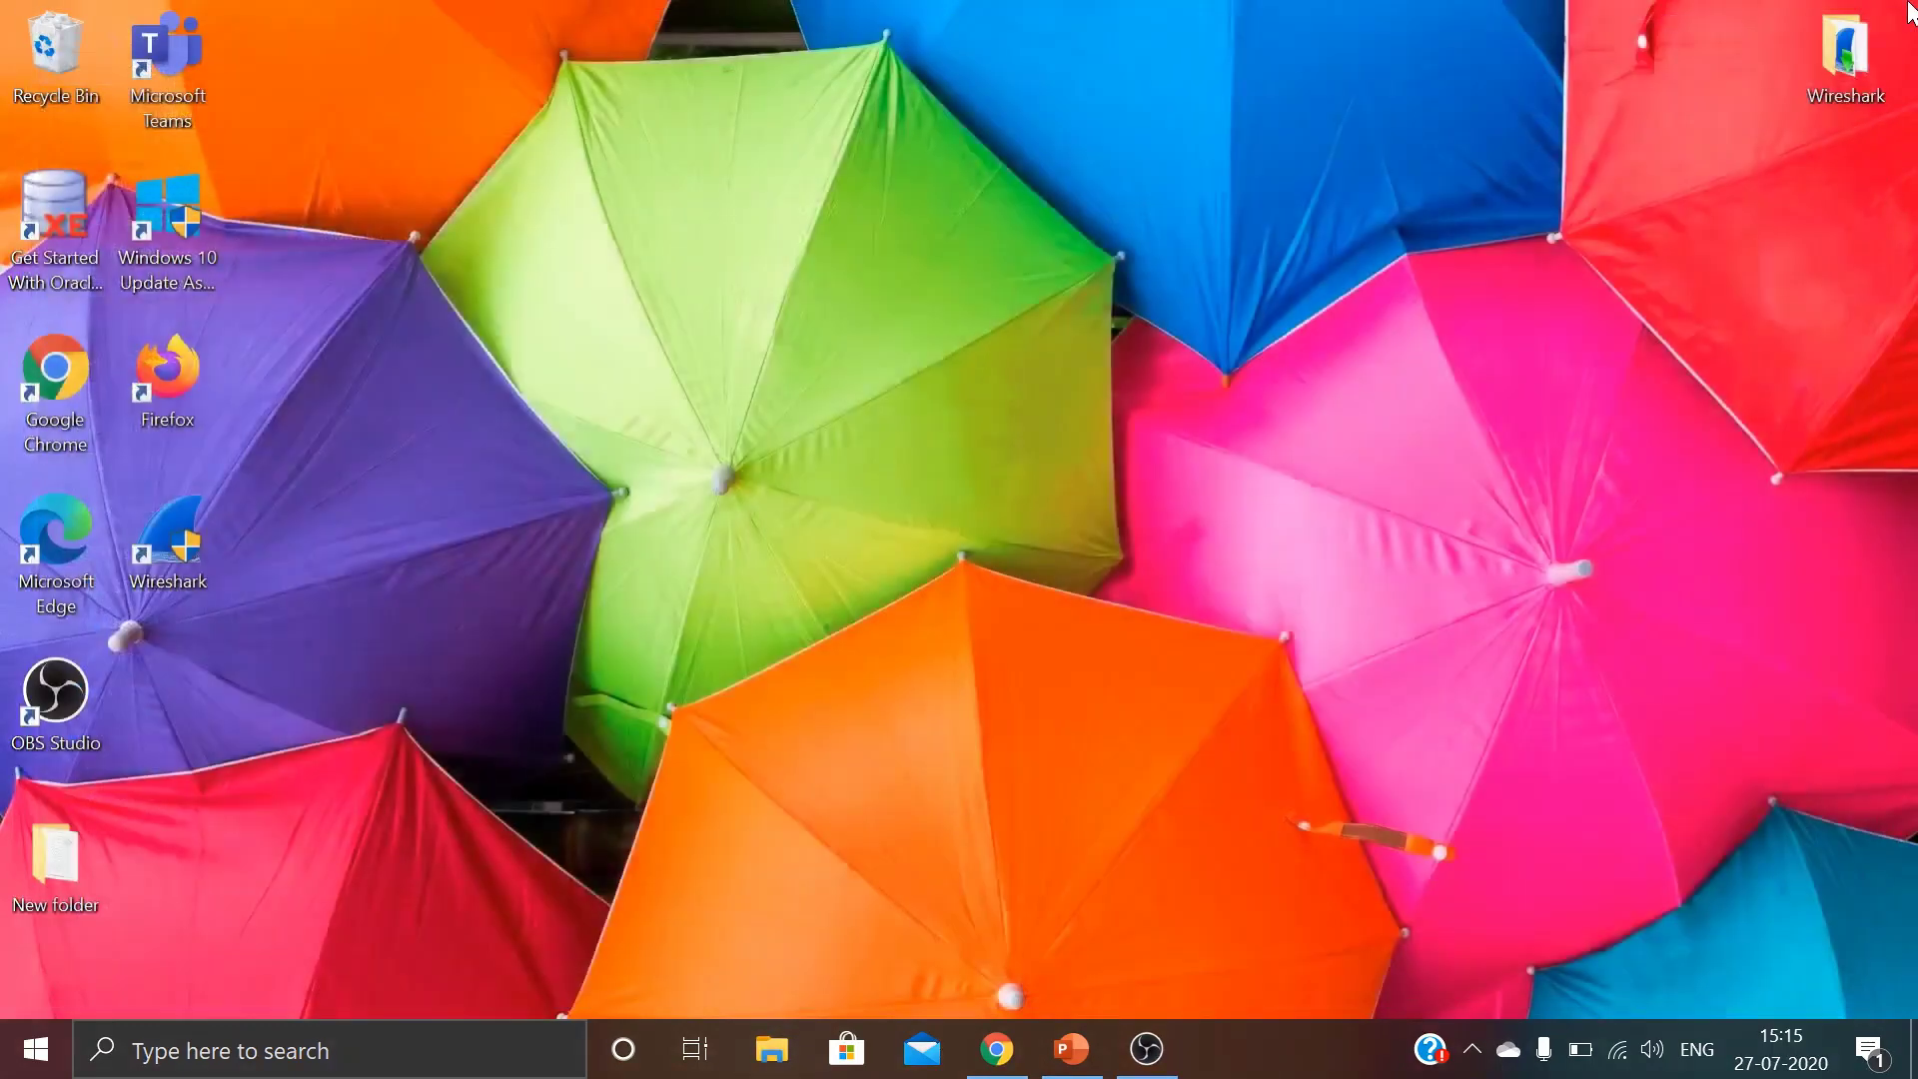
left_click(180, 560)
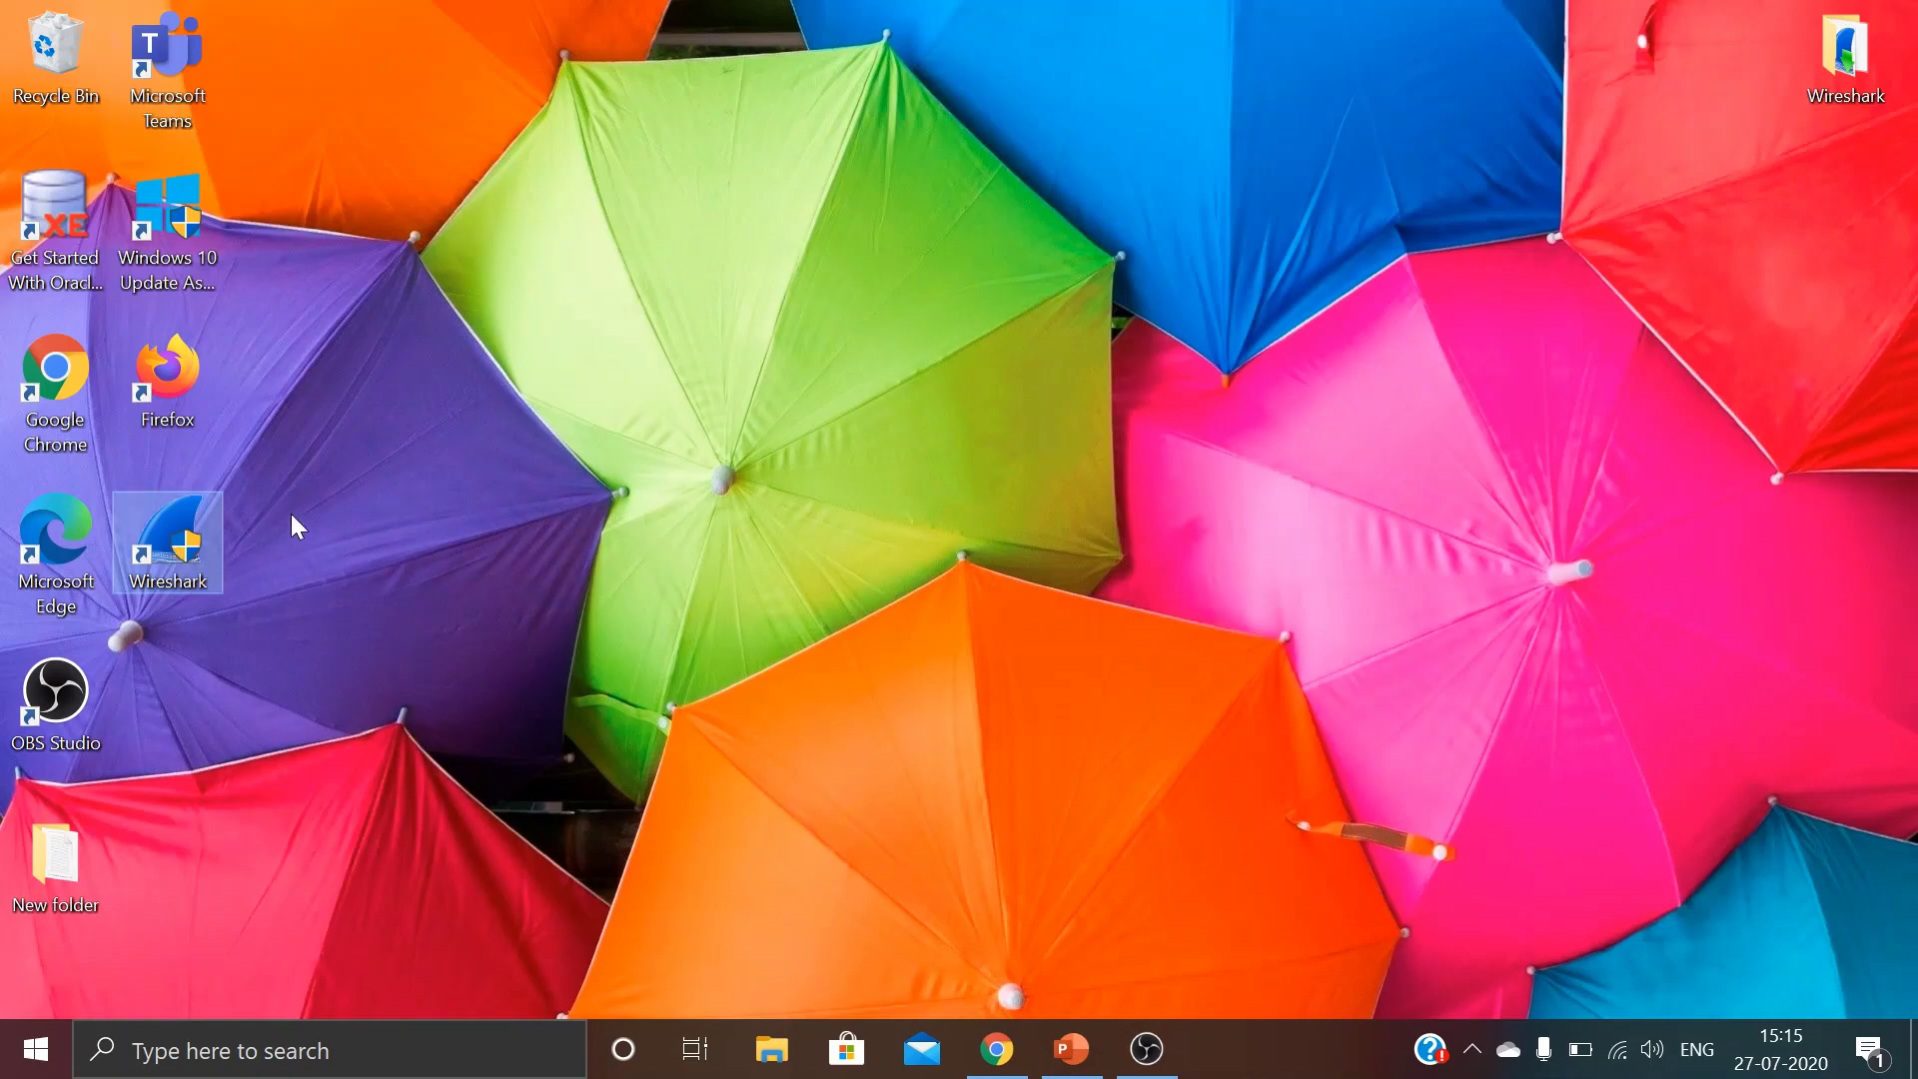
double_click(185, 572)
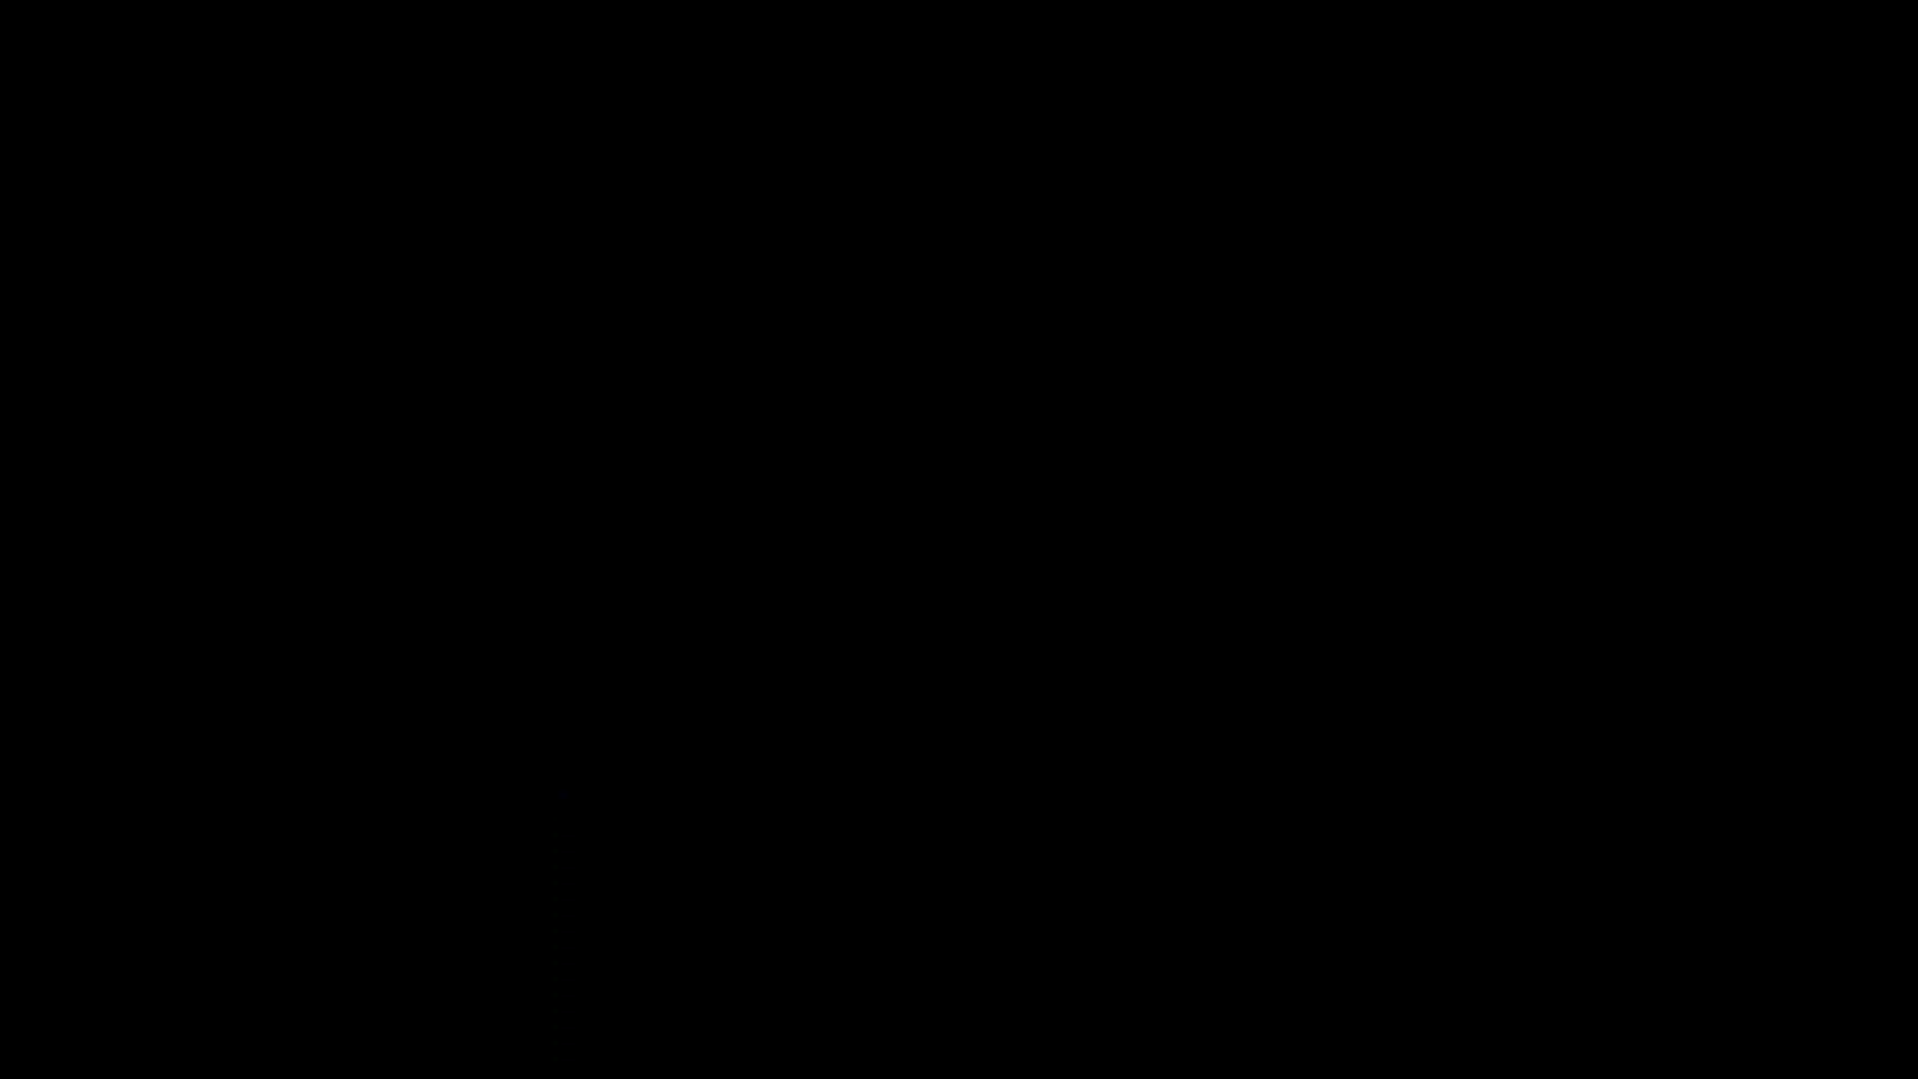
left_click(741, 729)
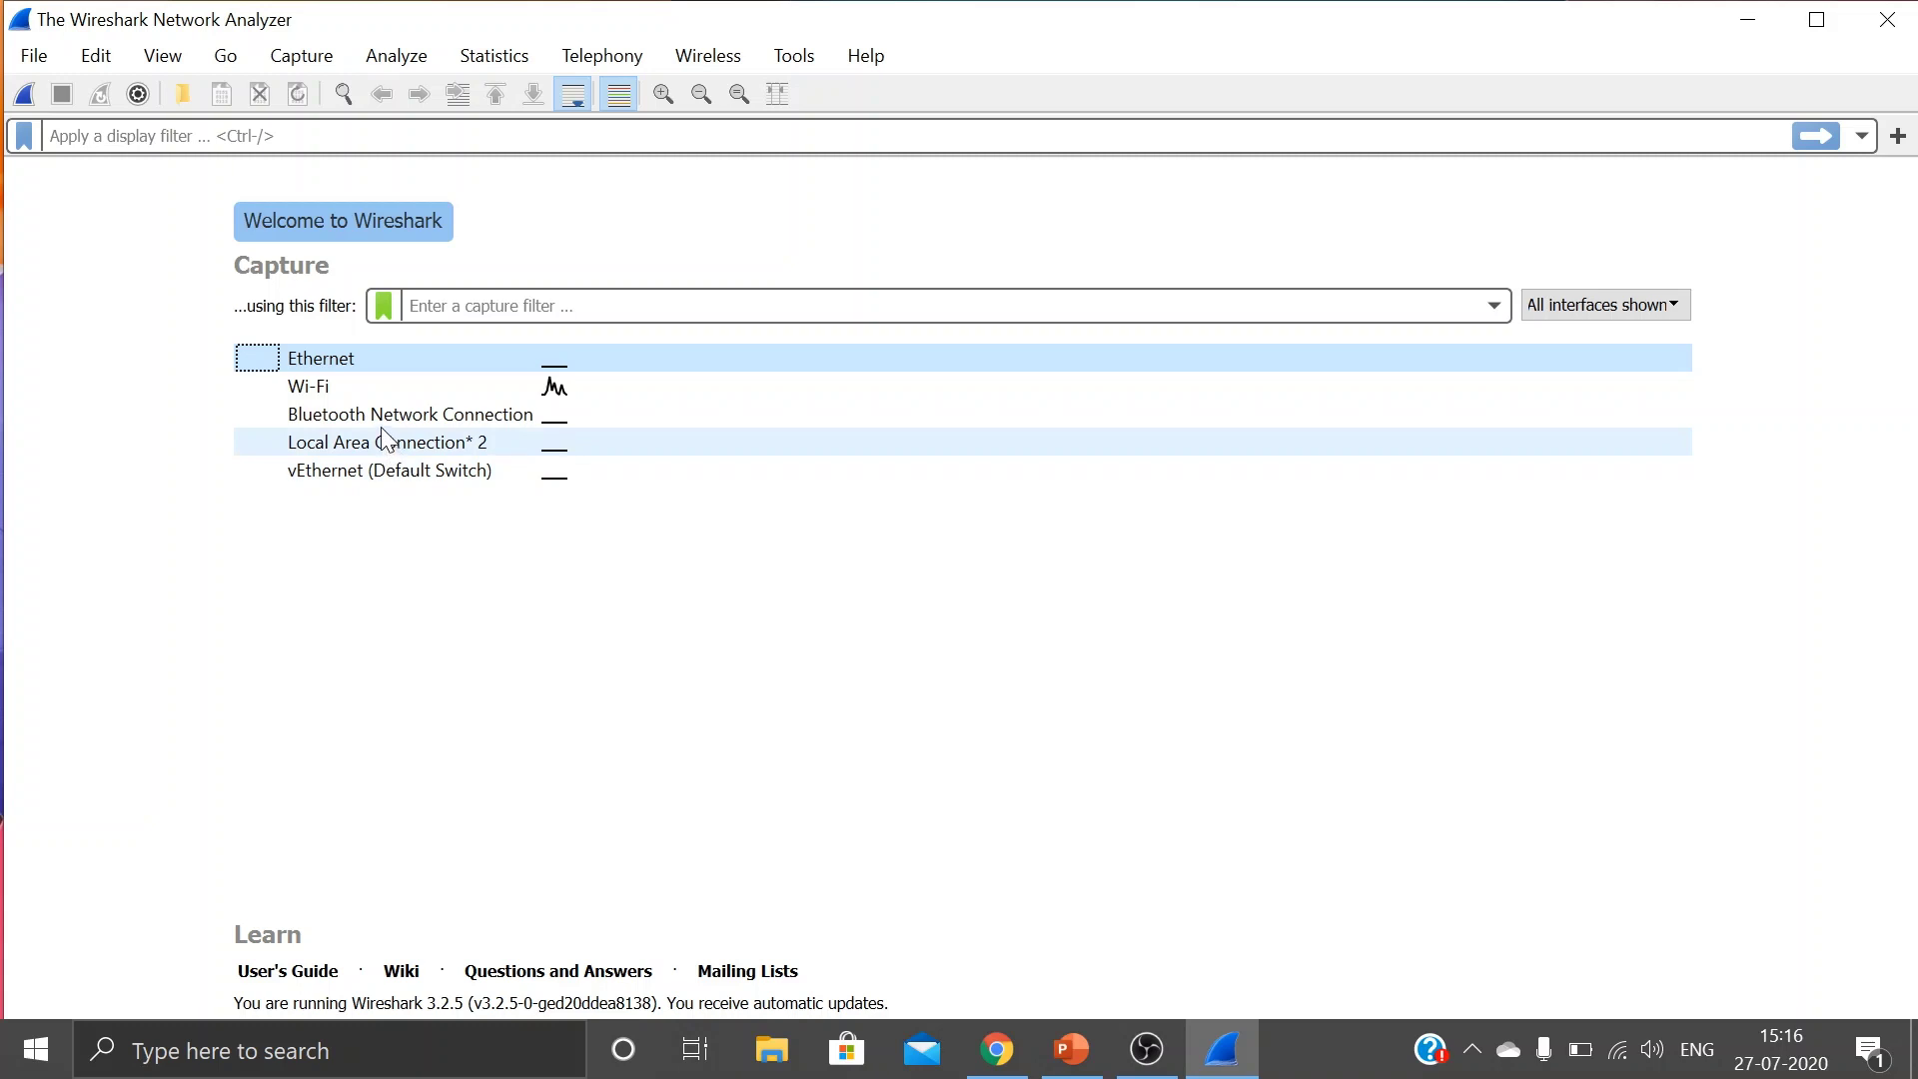
Start a packet capture on the Ethernet interface and arrange the Wireshark window side by side with the Chrome window
mouse_move(364, 392)
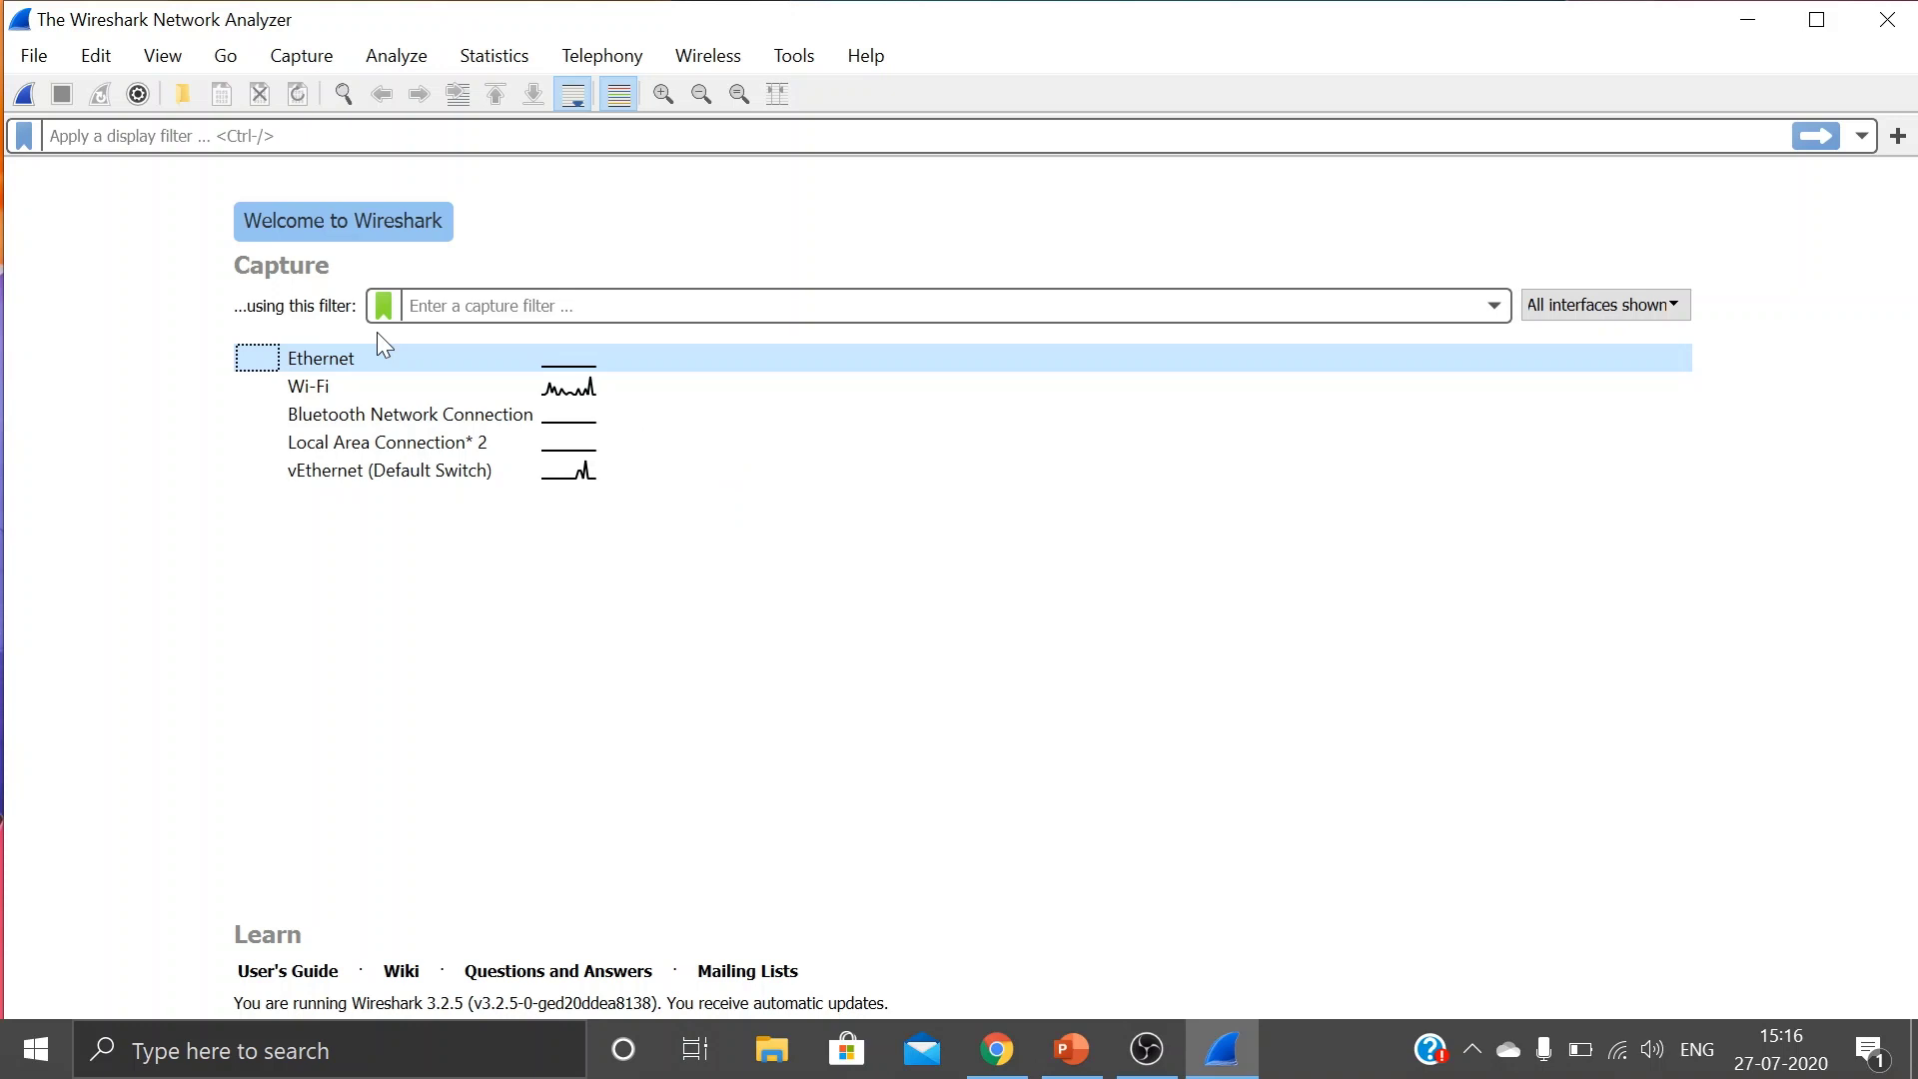
left_click(24, 98)
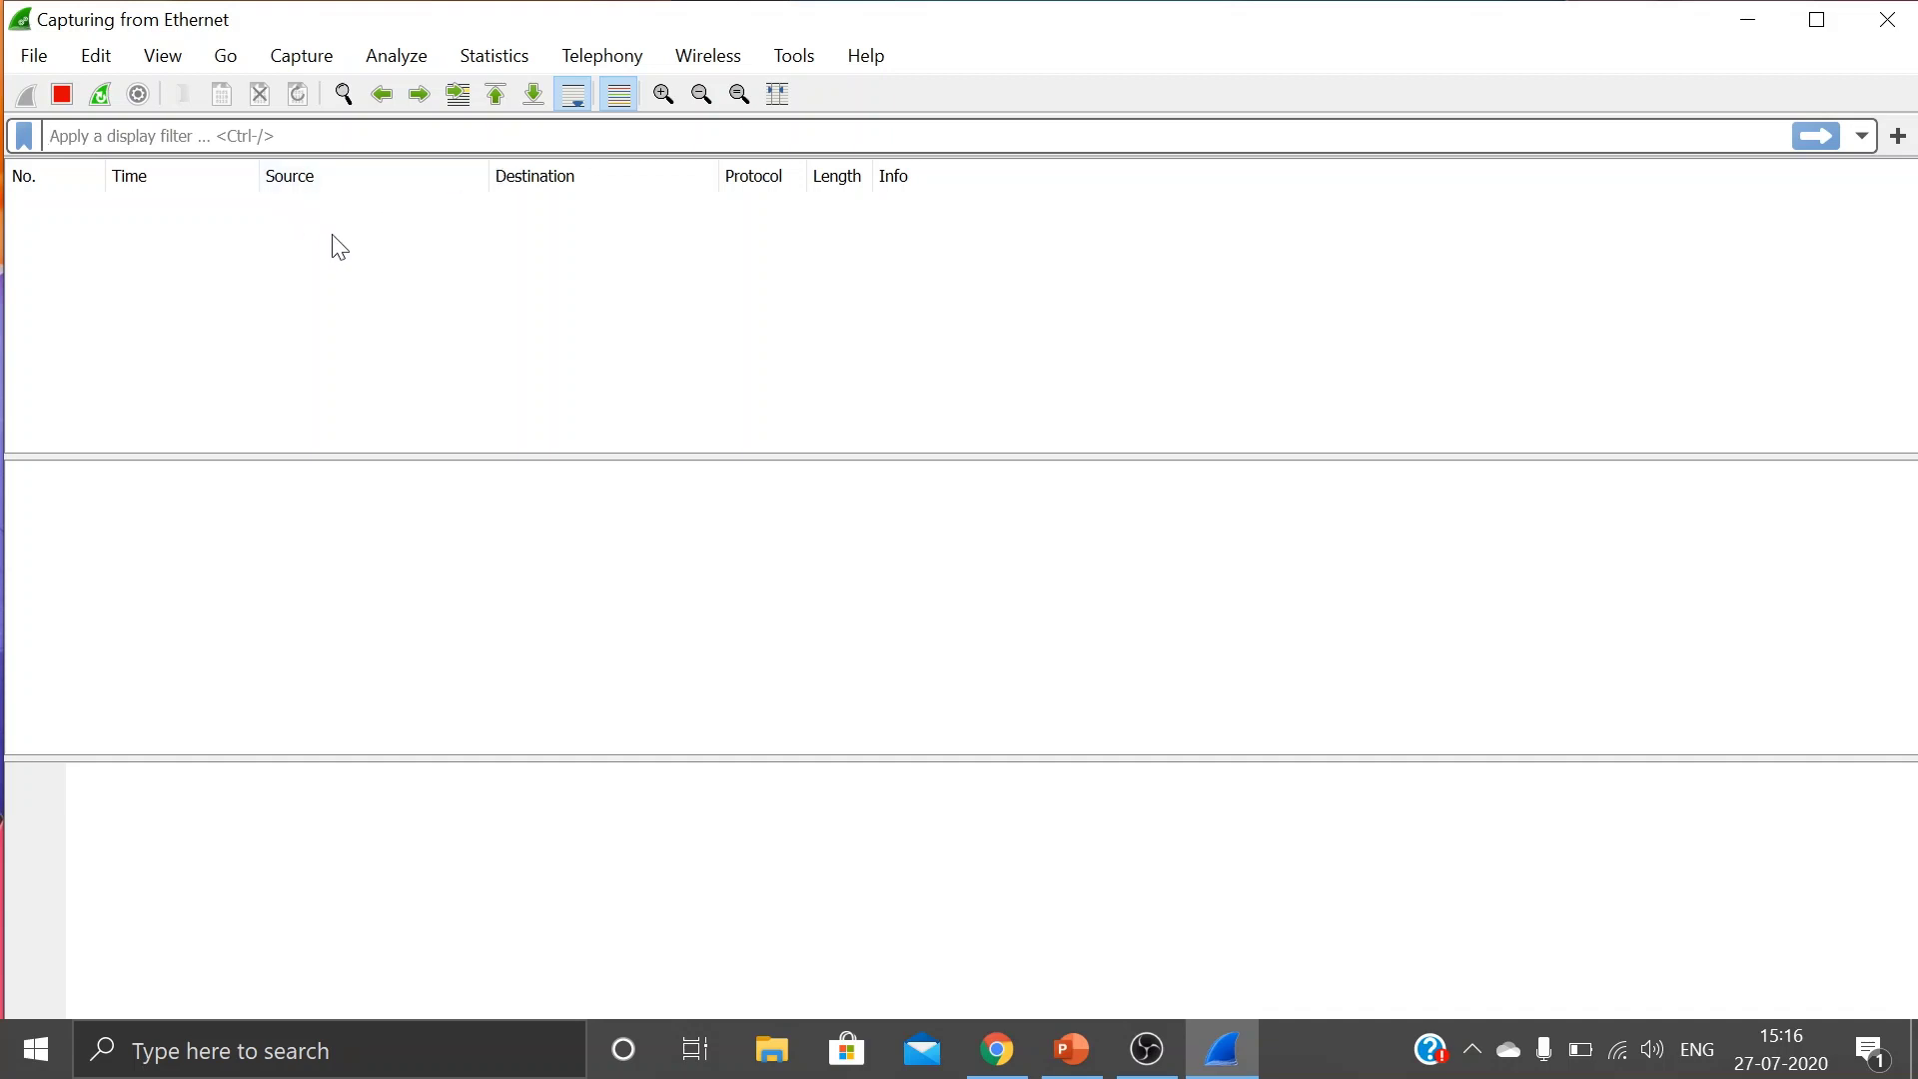
key("super")
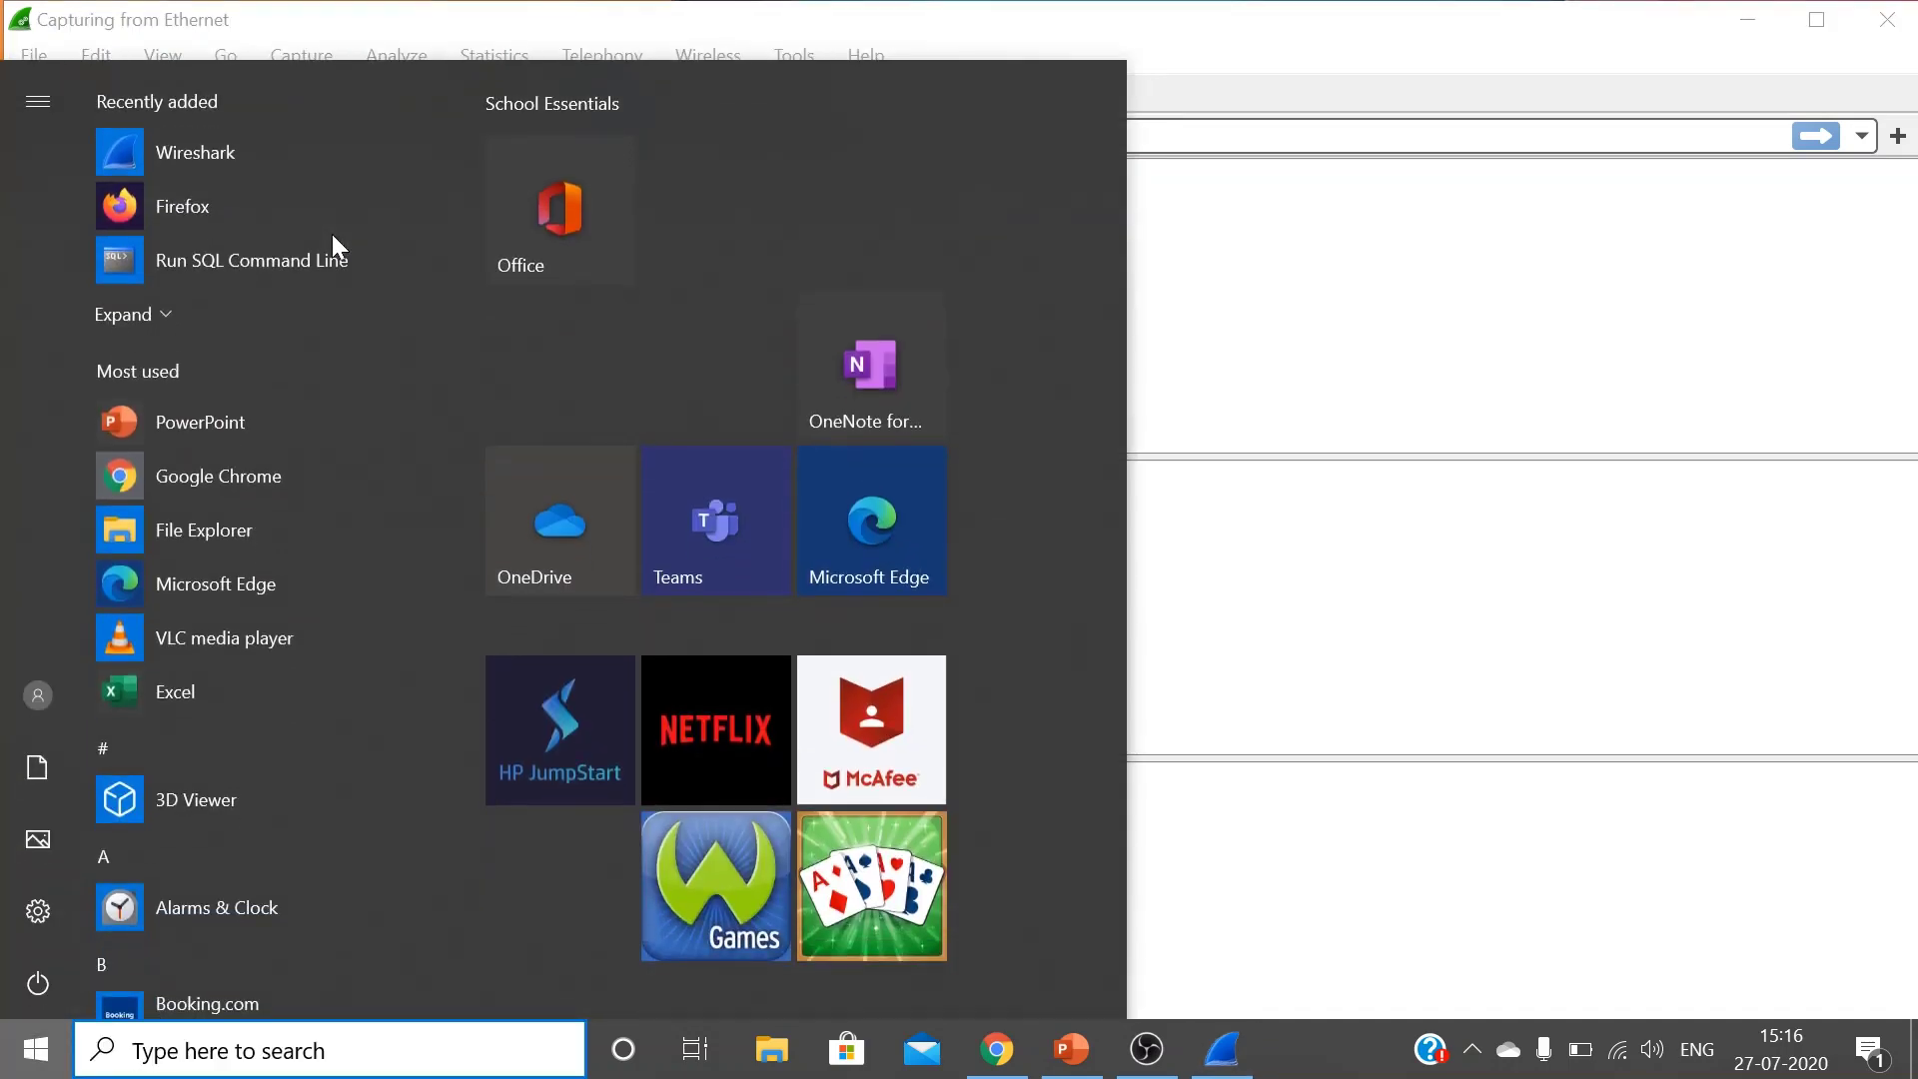
left_click(1327, 398)
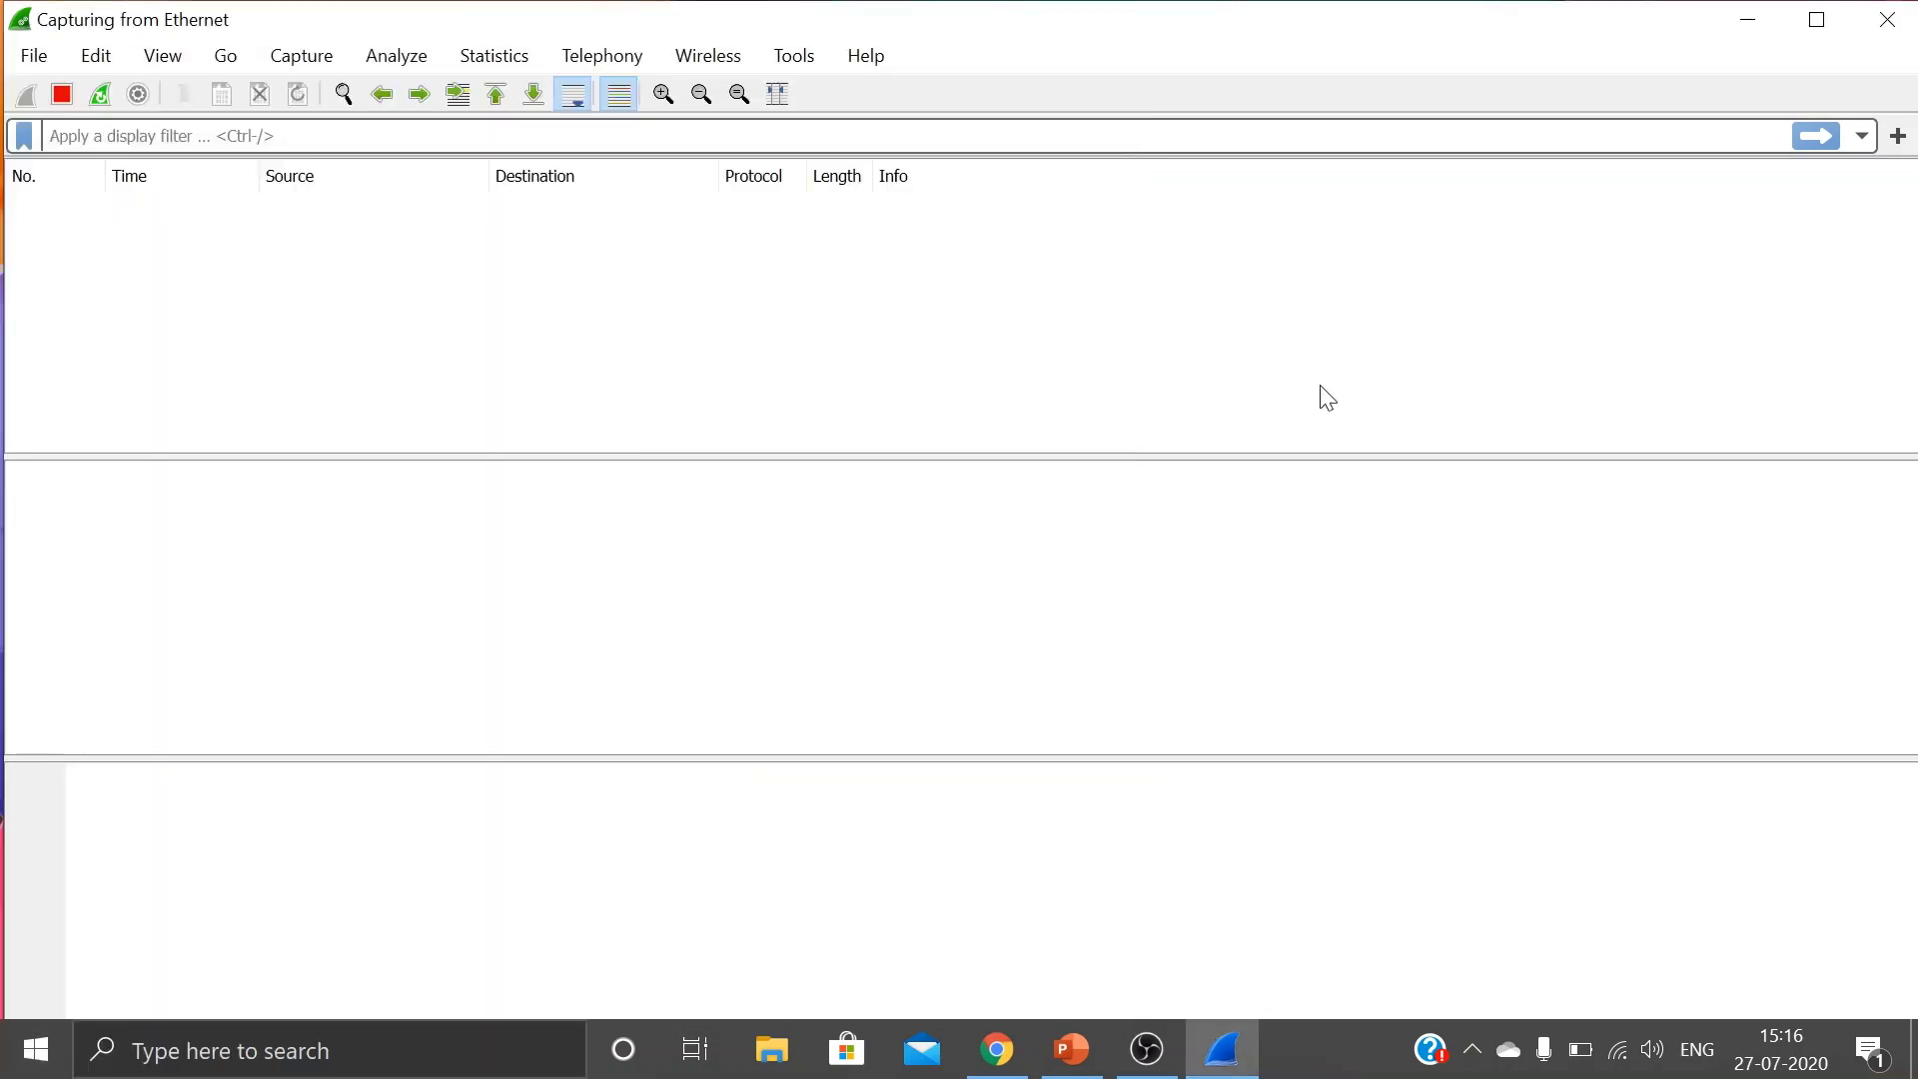
key("super+Left")
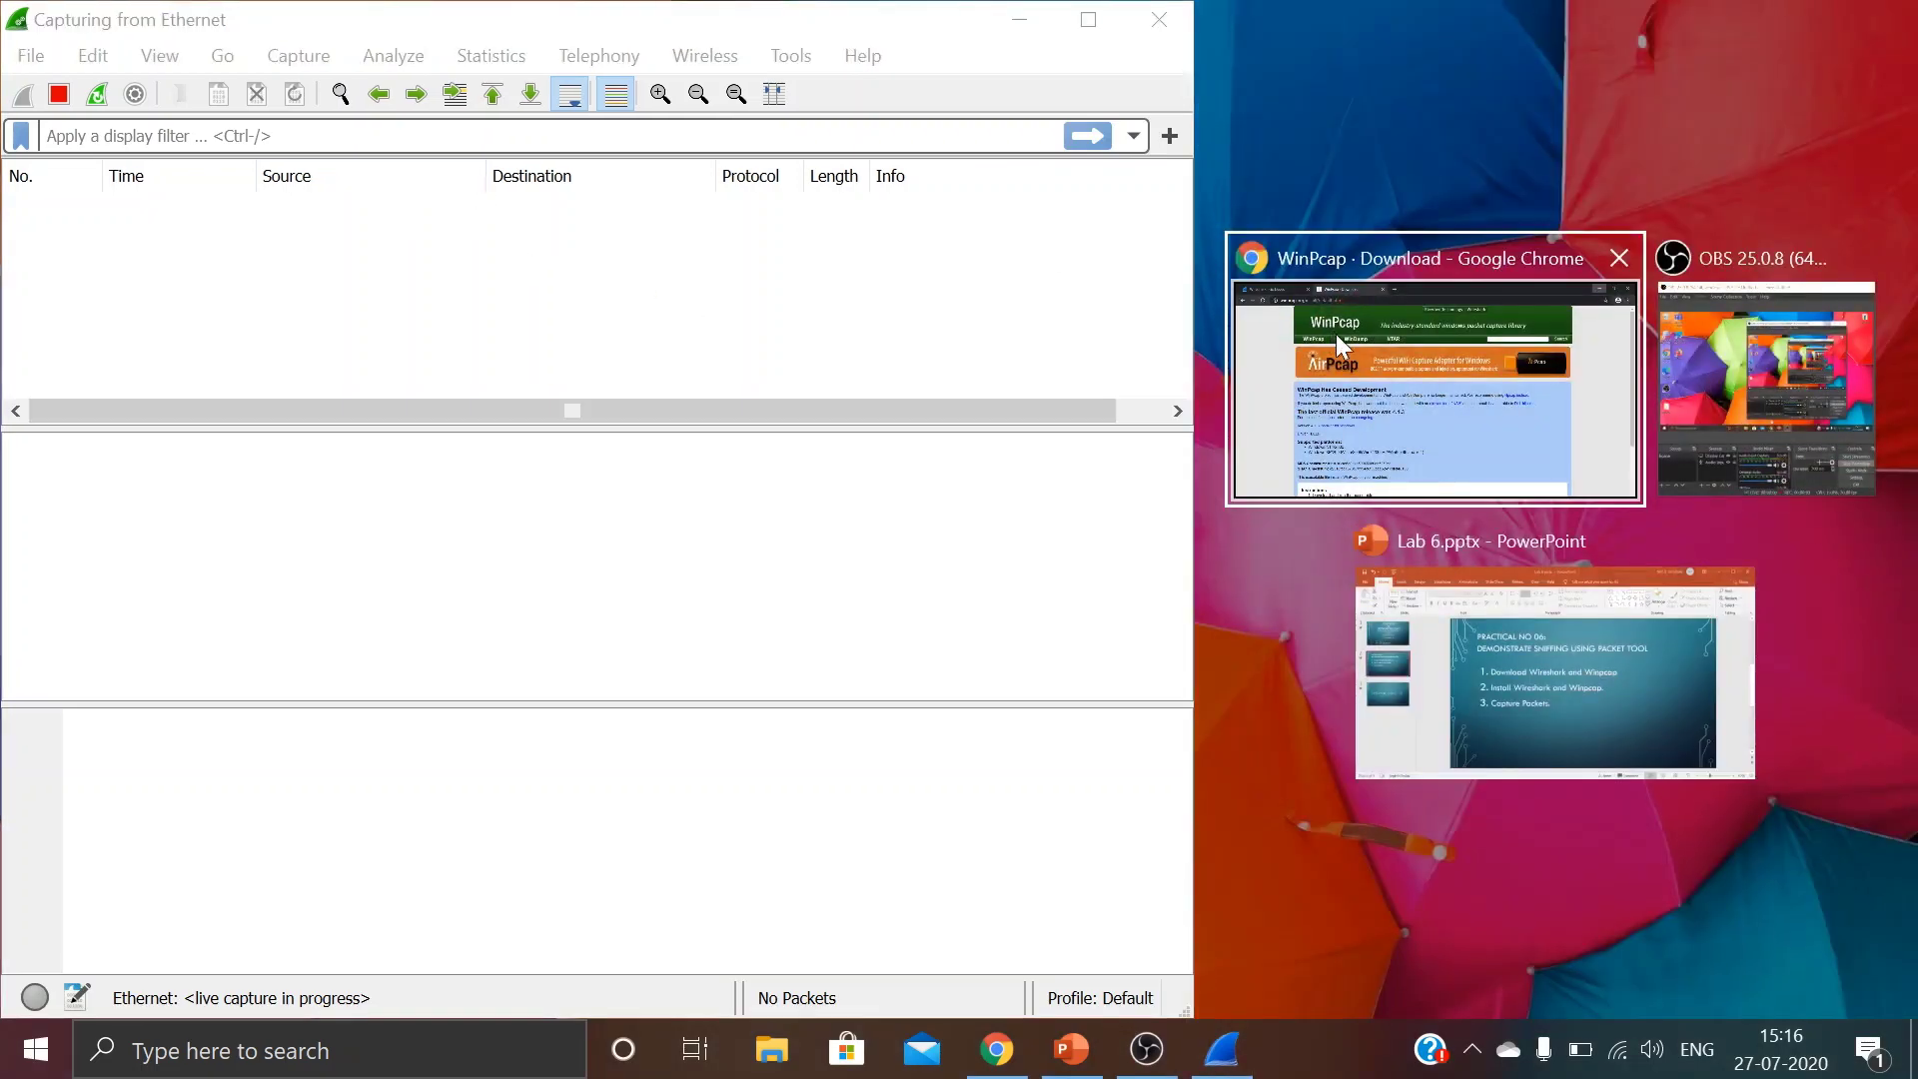
left_click(1346, 338)
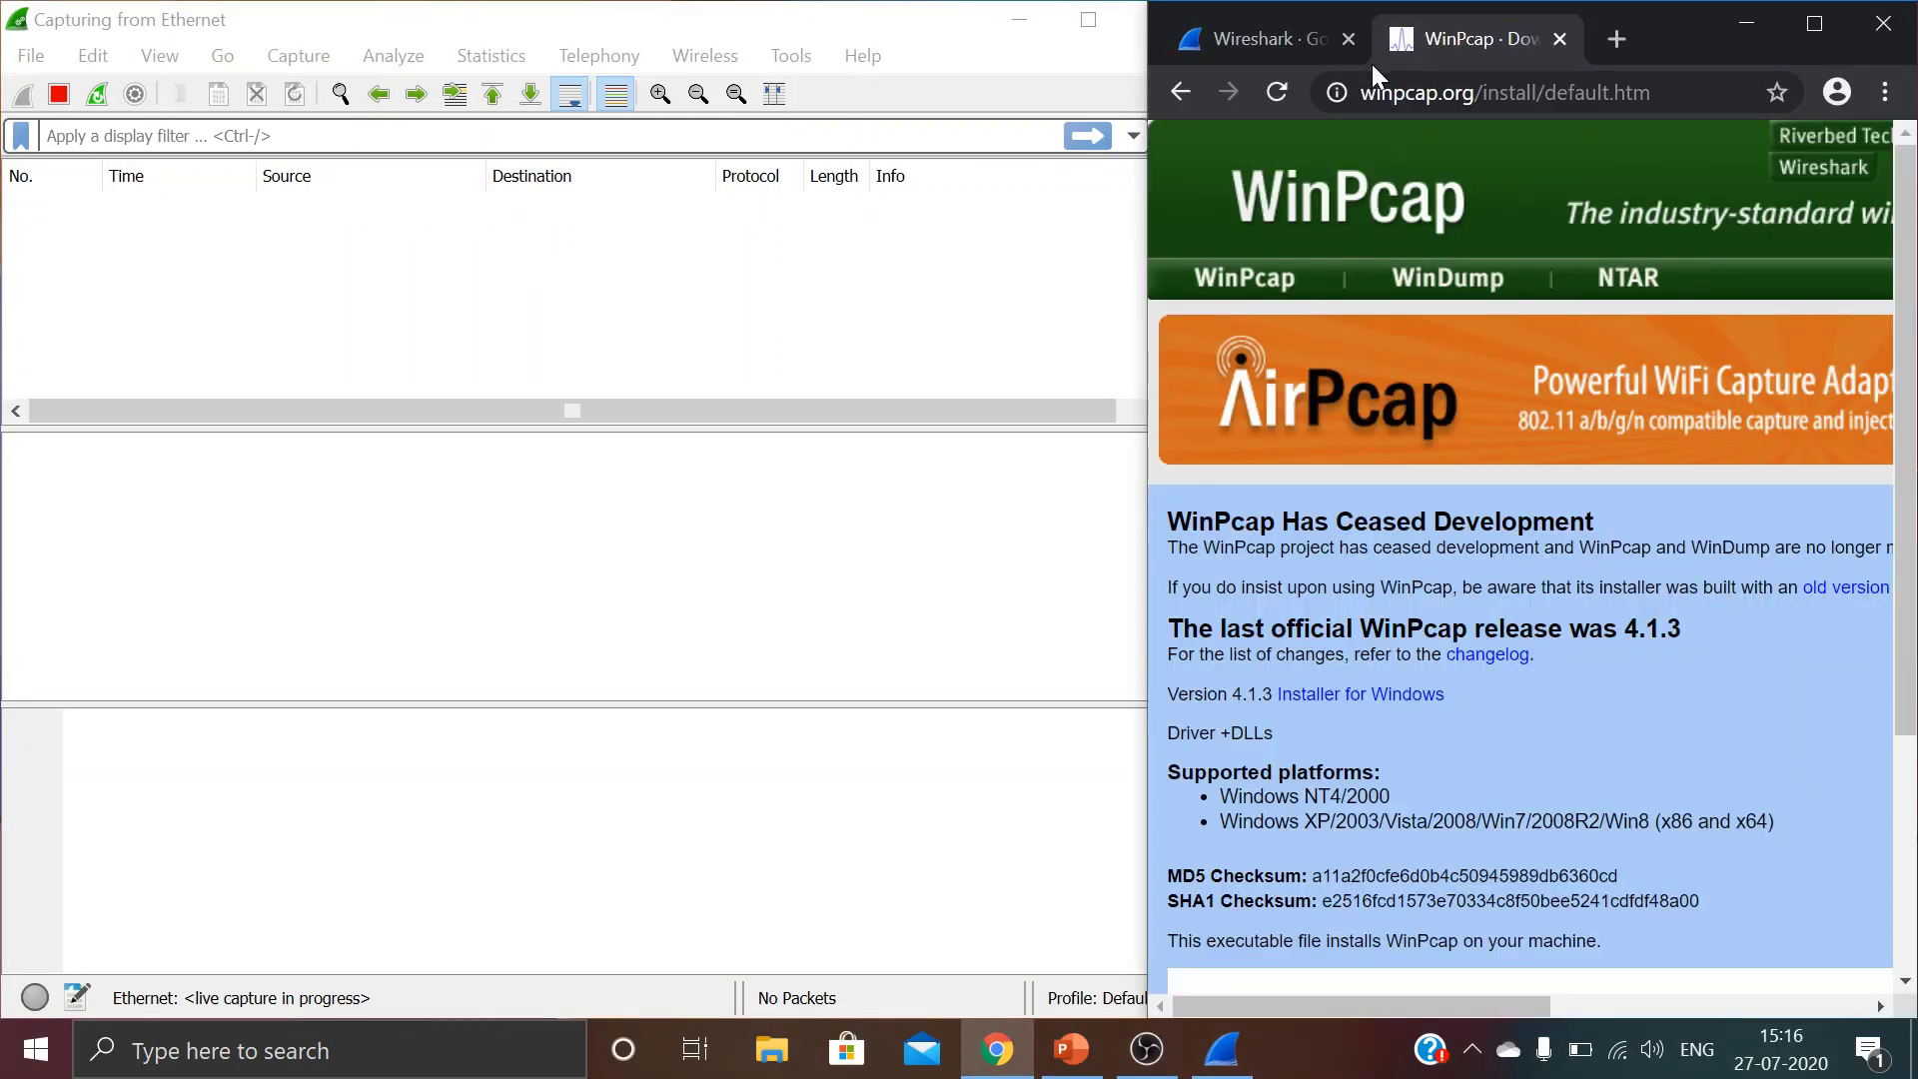
In Chrome, close the WinPcap download page and load google.com in place of the Wireshark site
left_click(1292, 45)
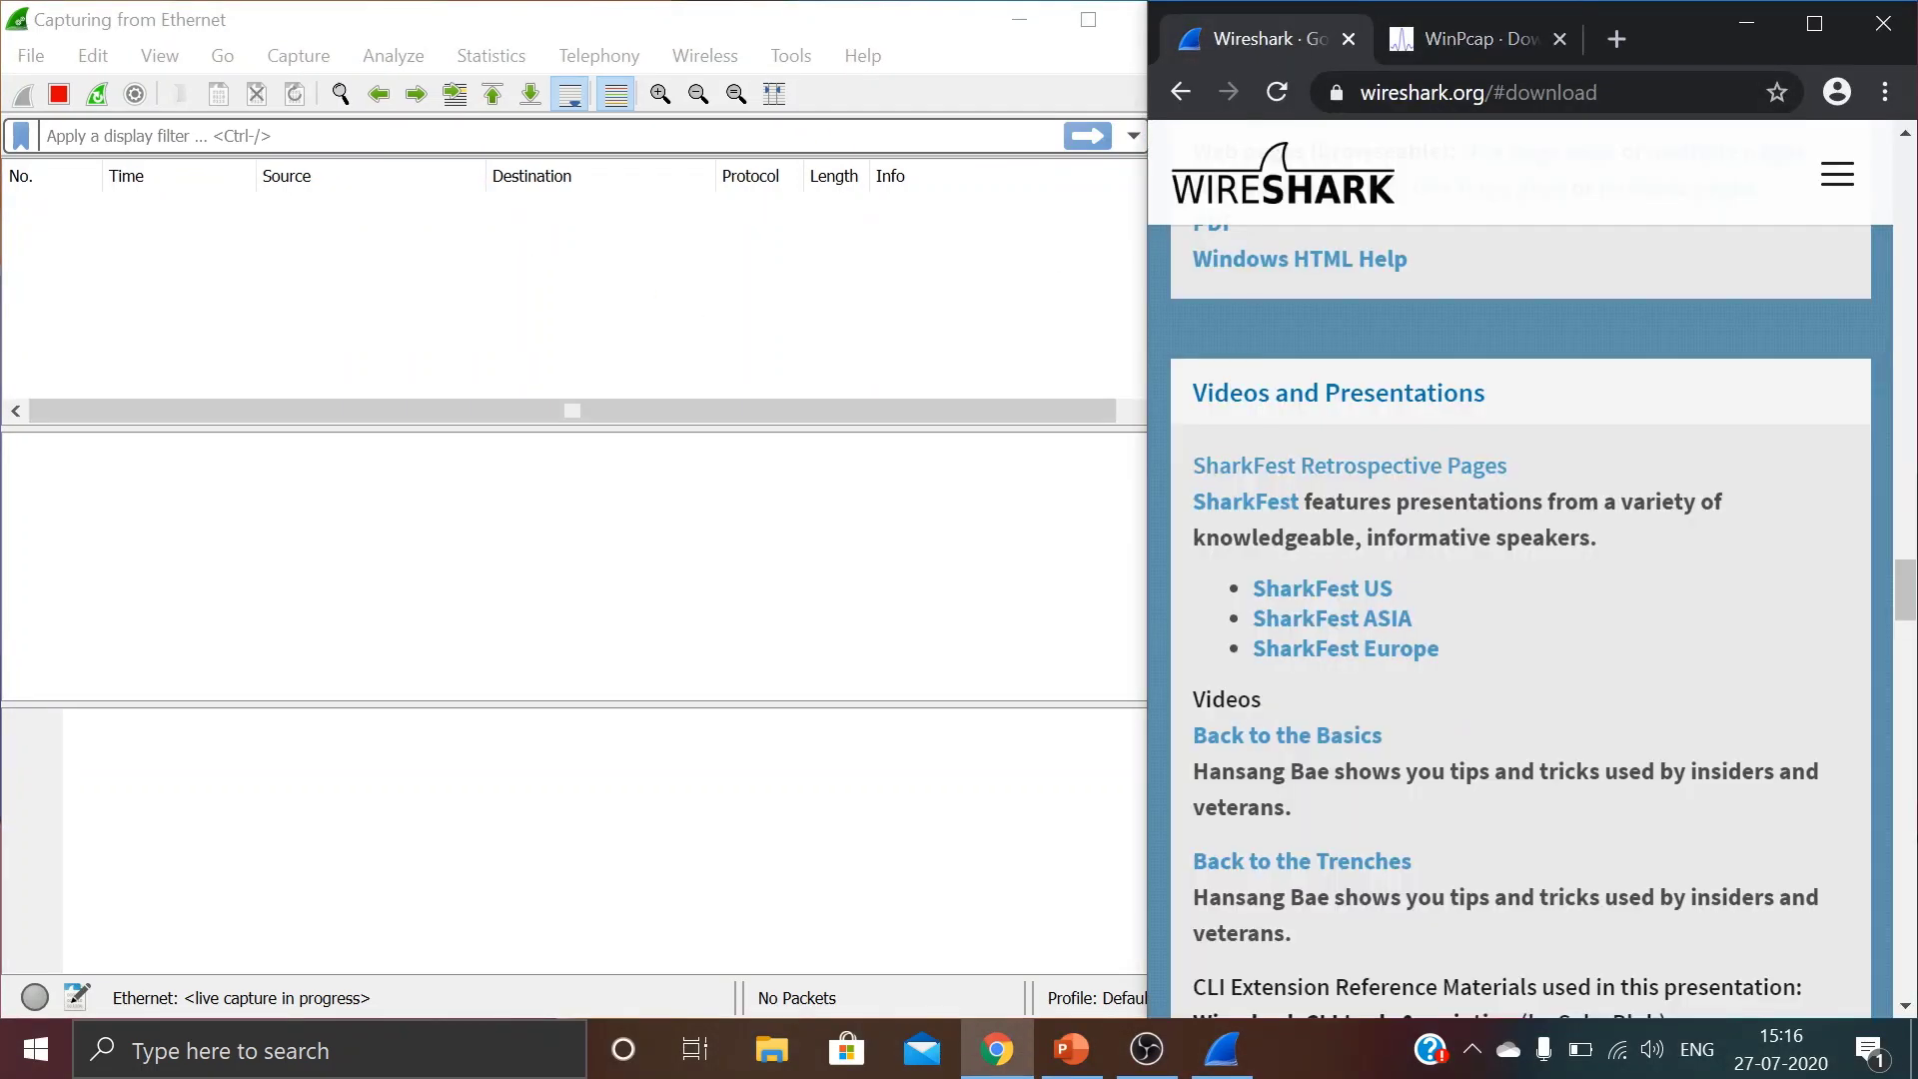
left_click(1440, 91)
left_click(1560, 39)
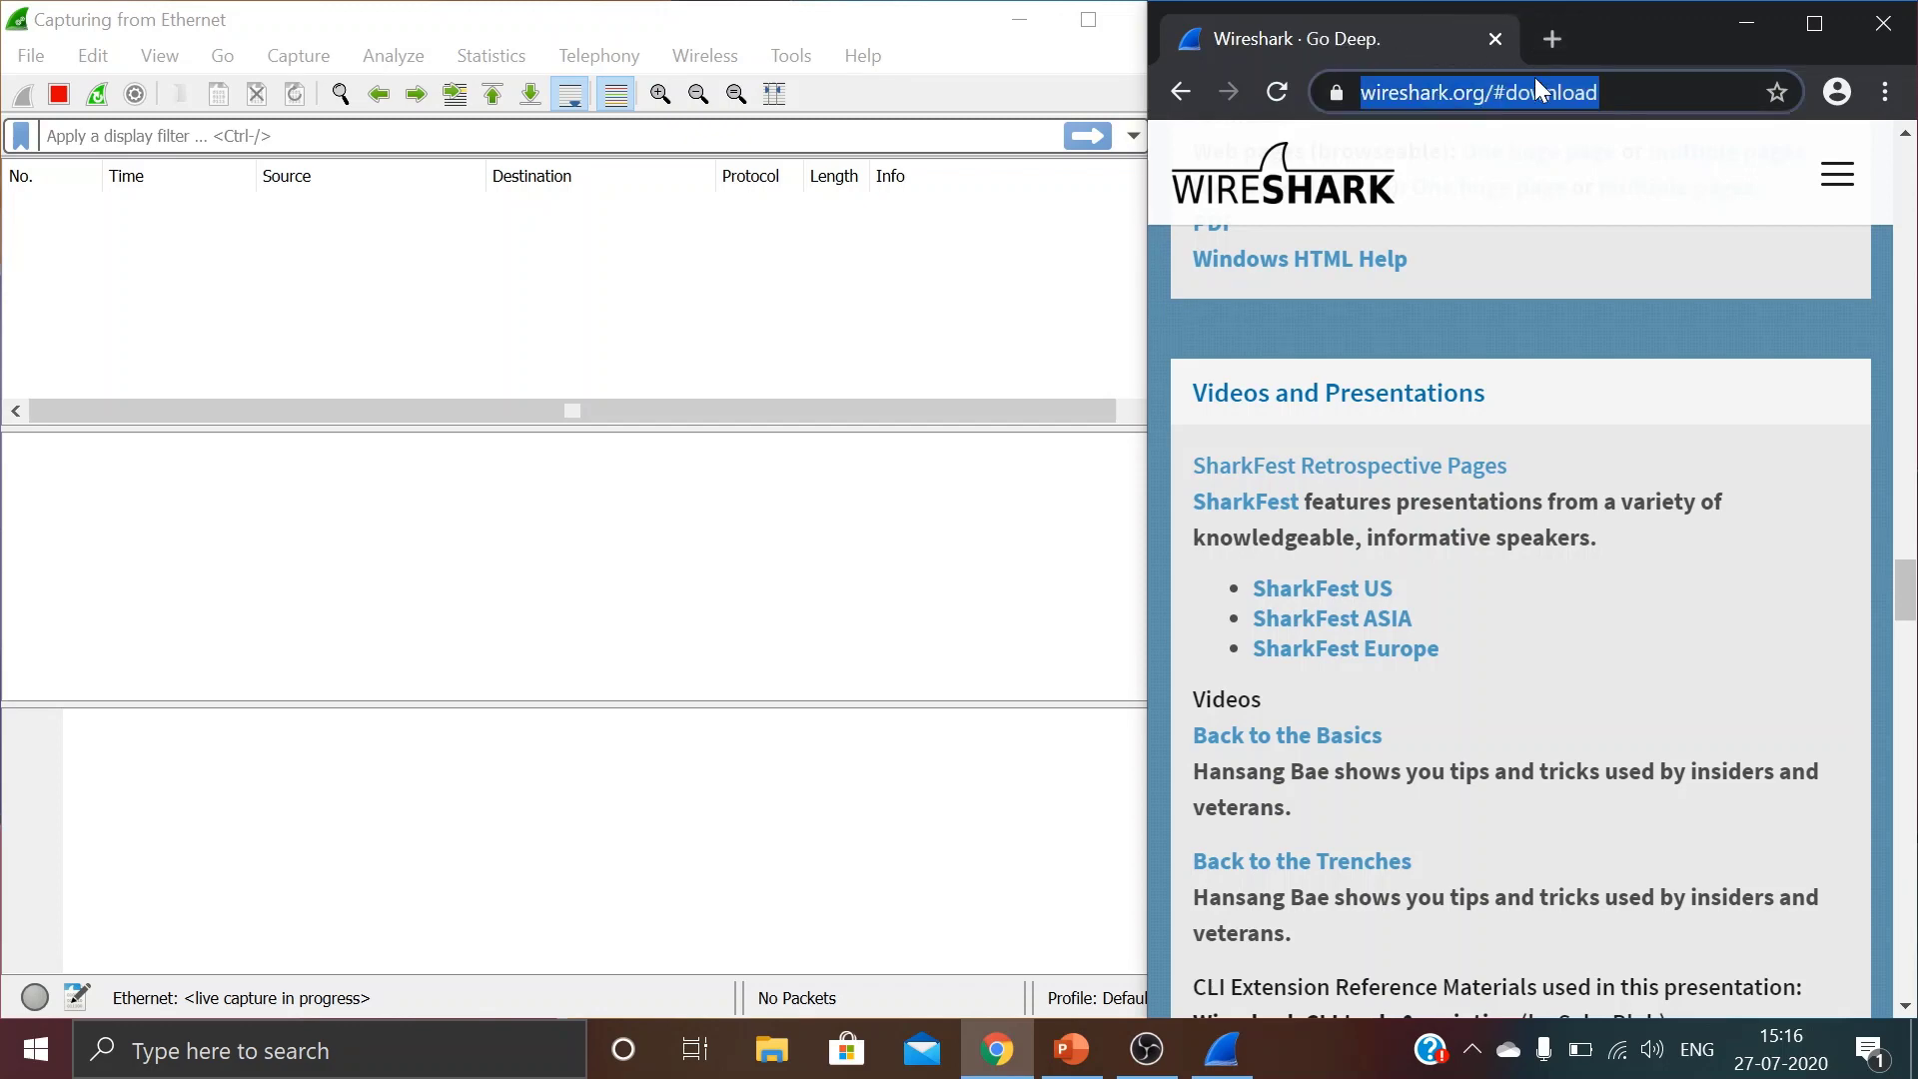
type("google classroom")
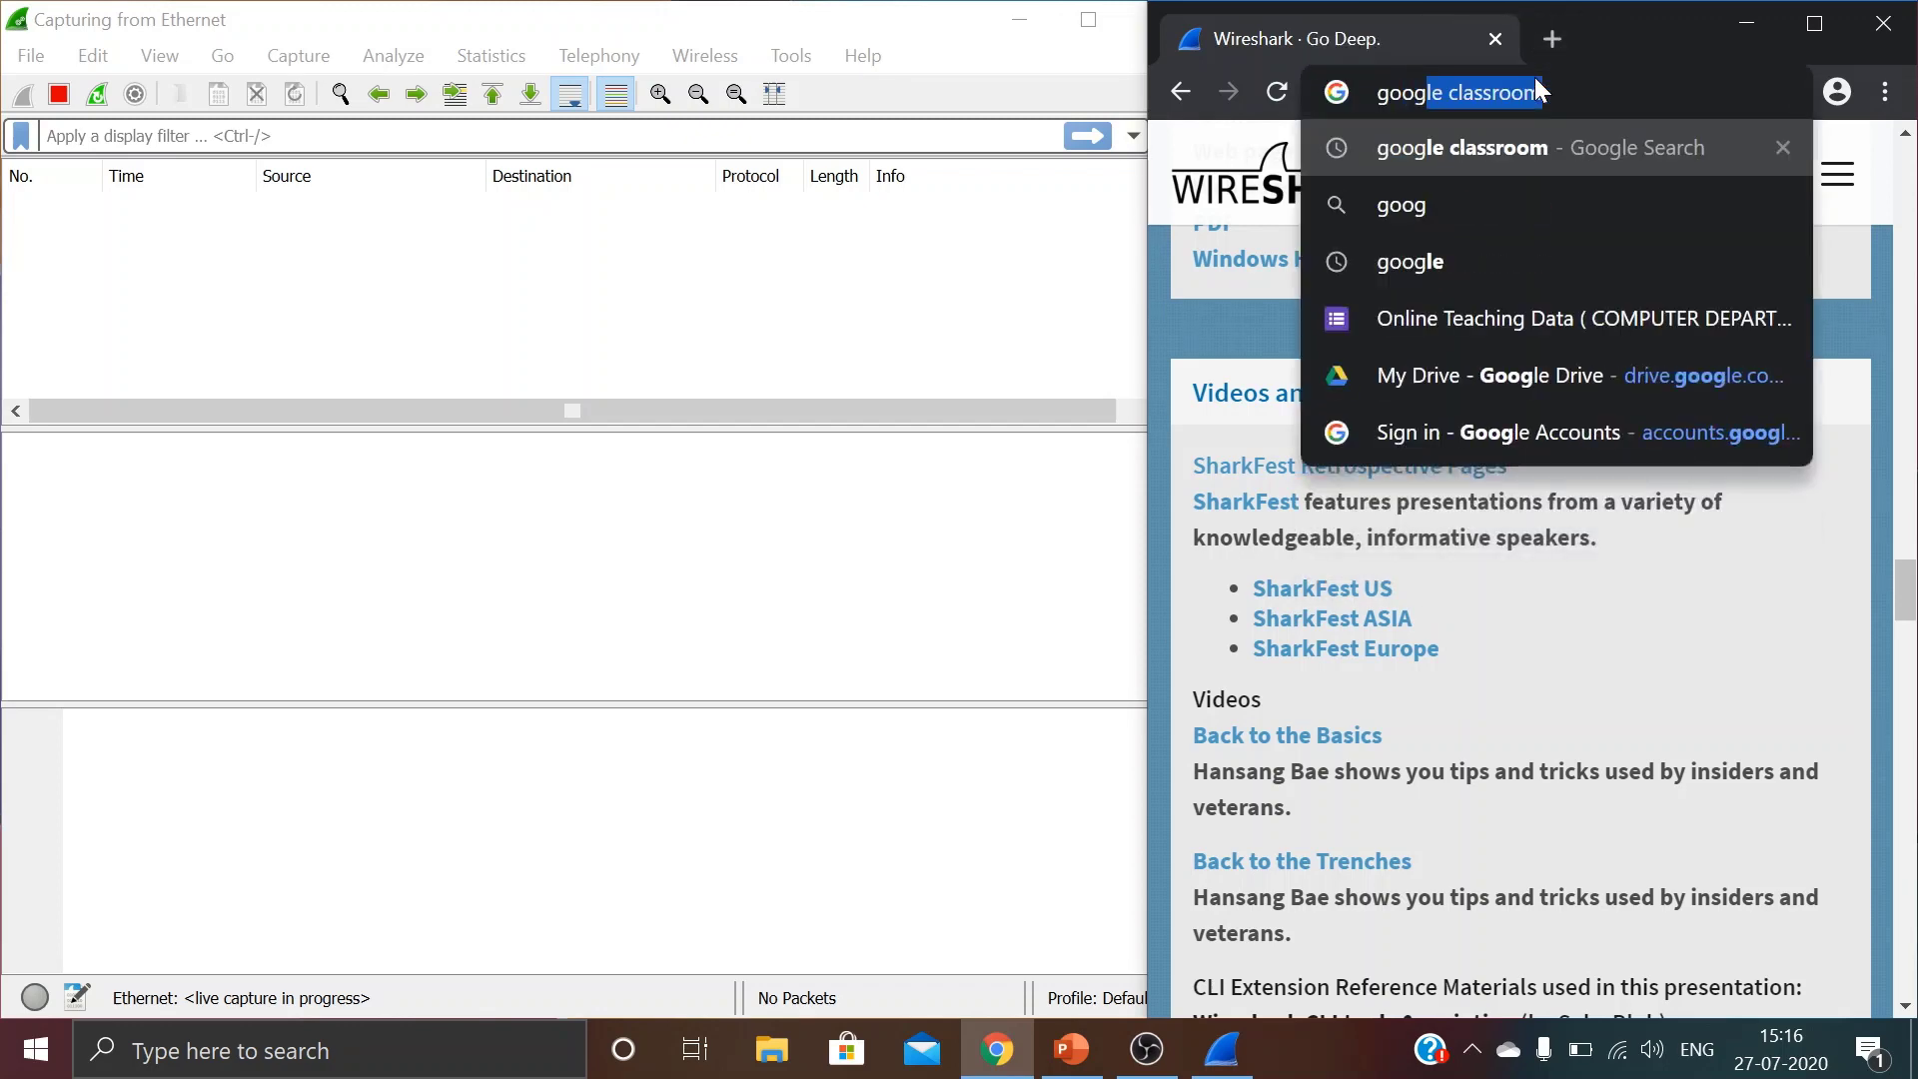
key("Right")
key("BackSpace")
key("BackSpace")
key("BackSpace")
key("BackSpace")
key("BackSpace")
key("BackSpace")
key("BackSpace")
key("BackSpace")
key("BackSpace")
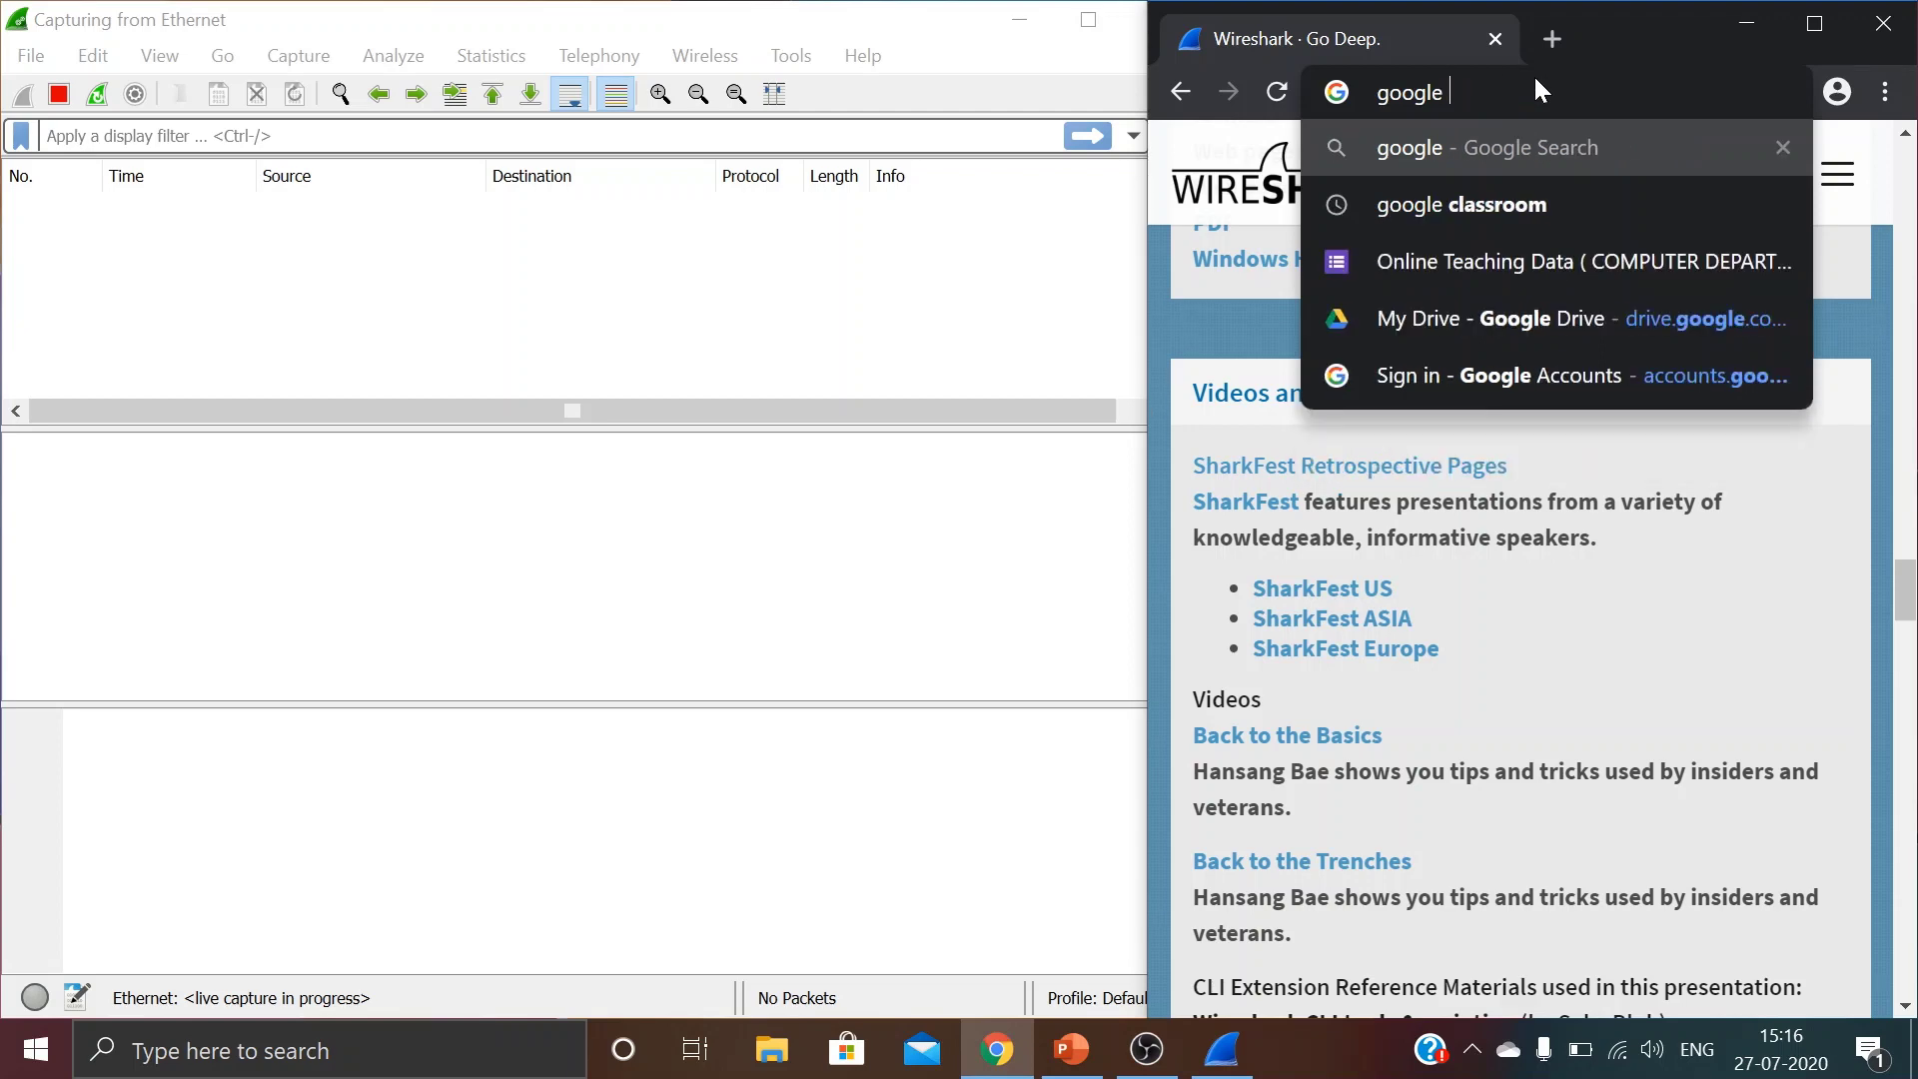
key("BackSpace")
type(".com")
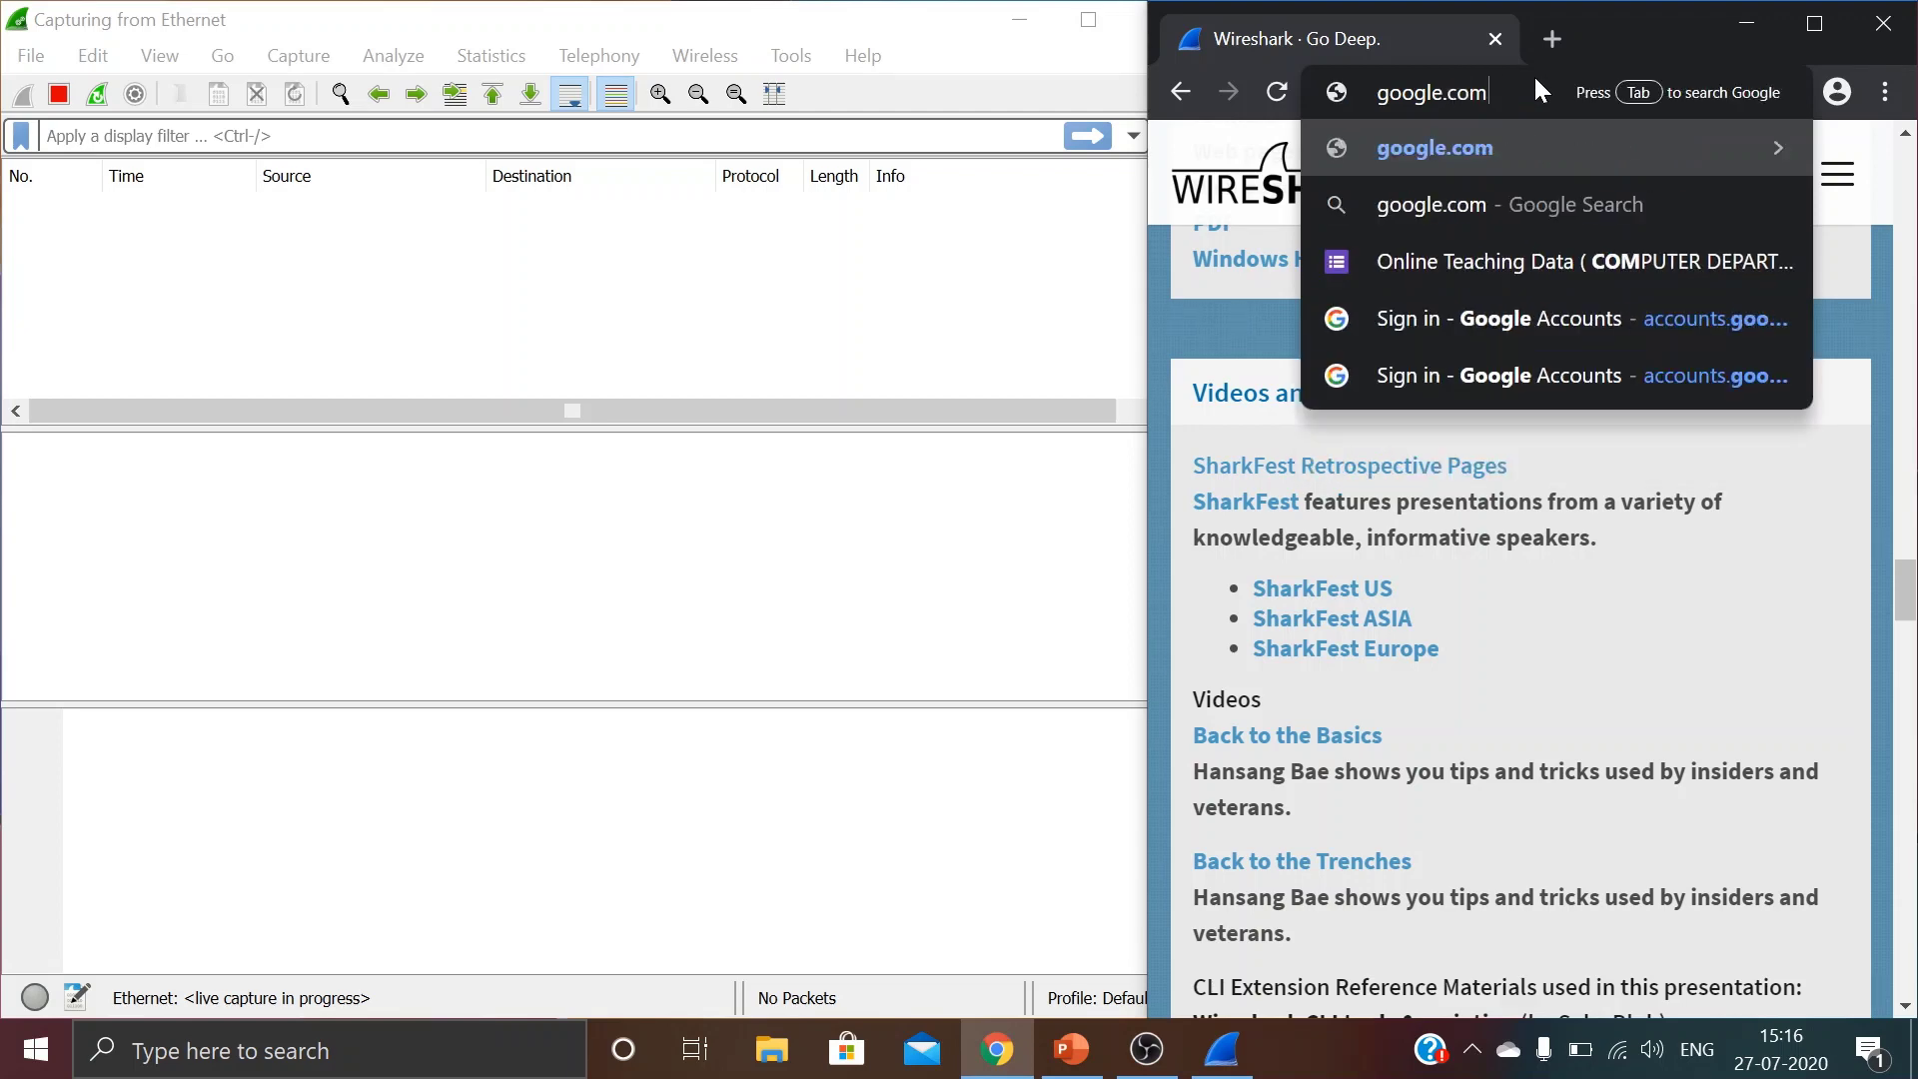
key("Return")
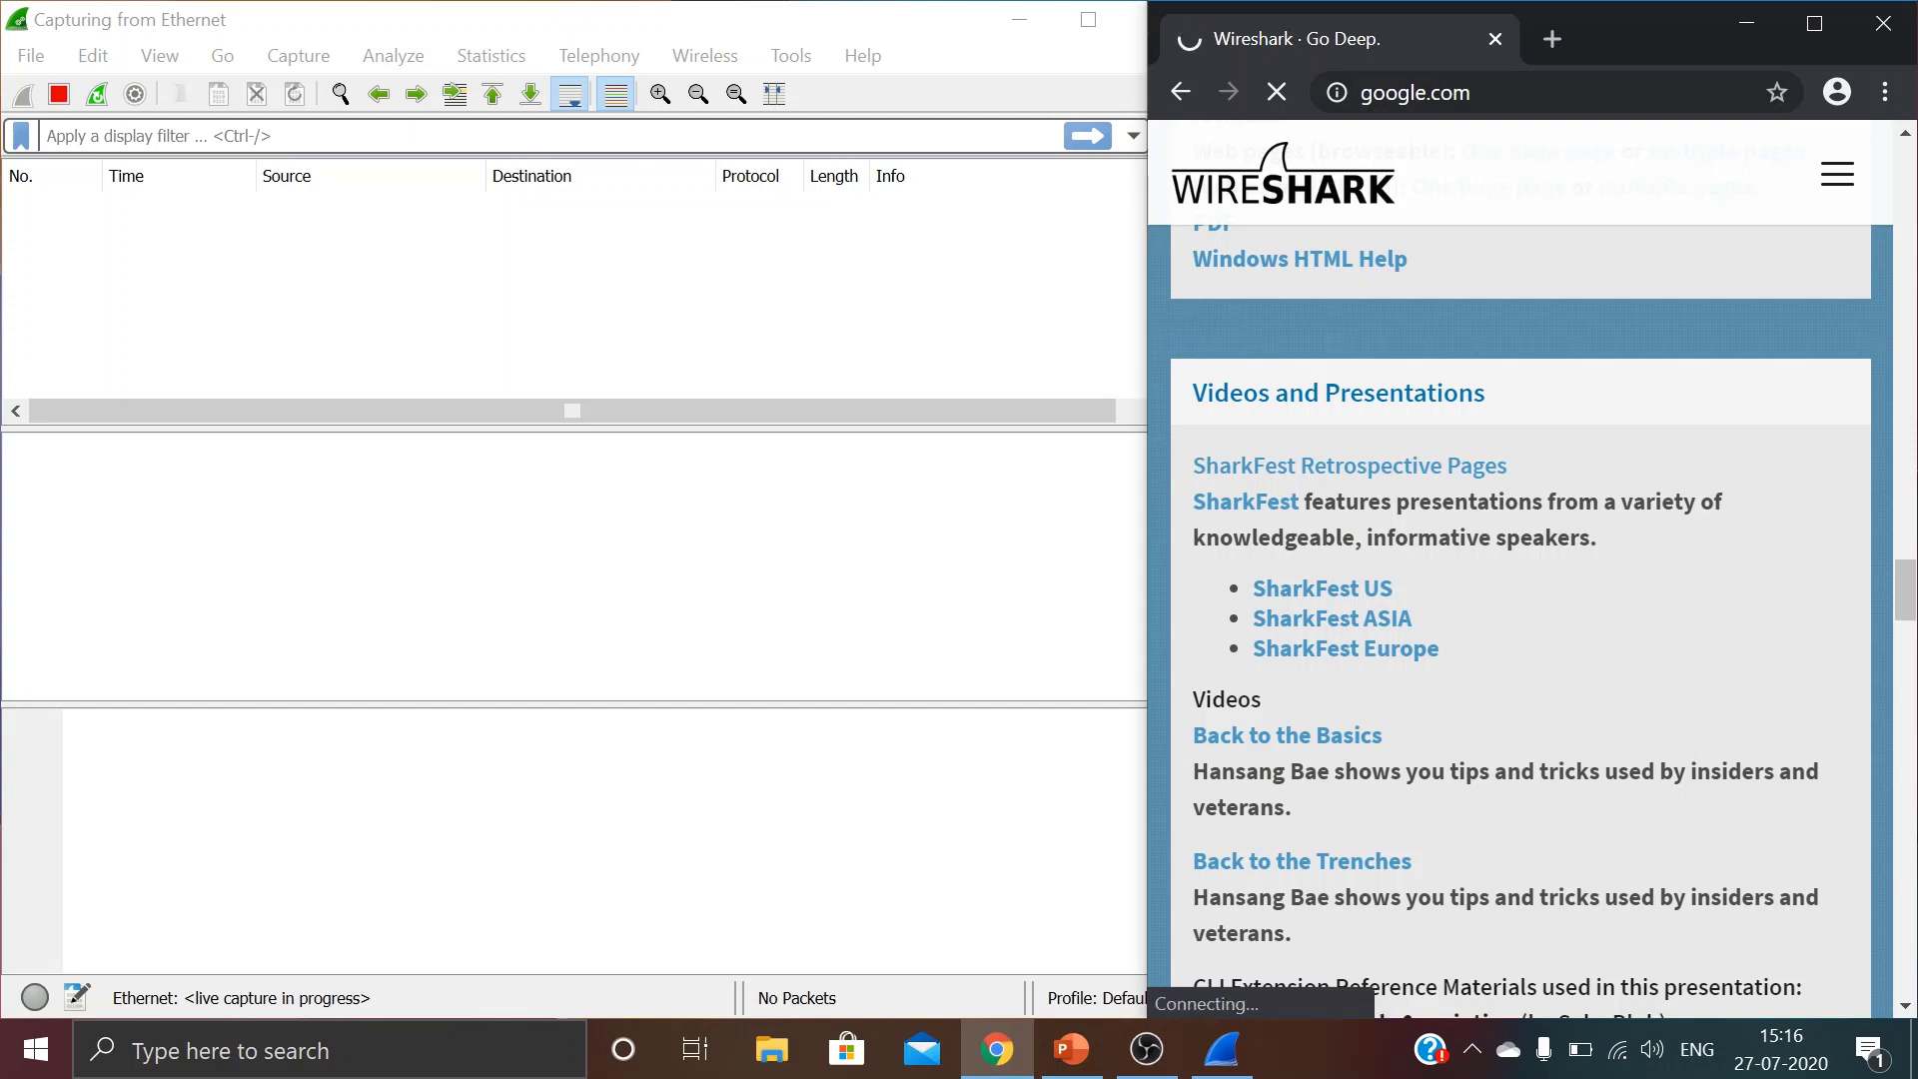
Stop the Ethernet capture in Wireshark and return to the list of capture interfaces
left_click(479, 205)
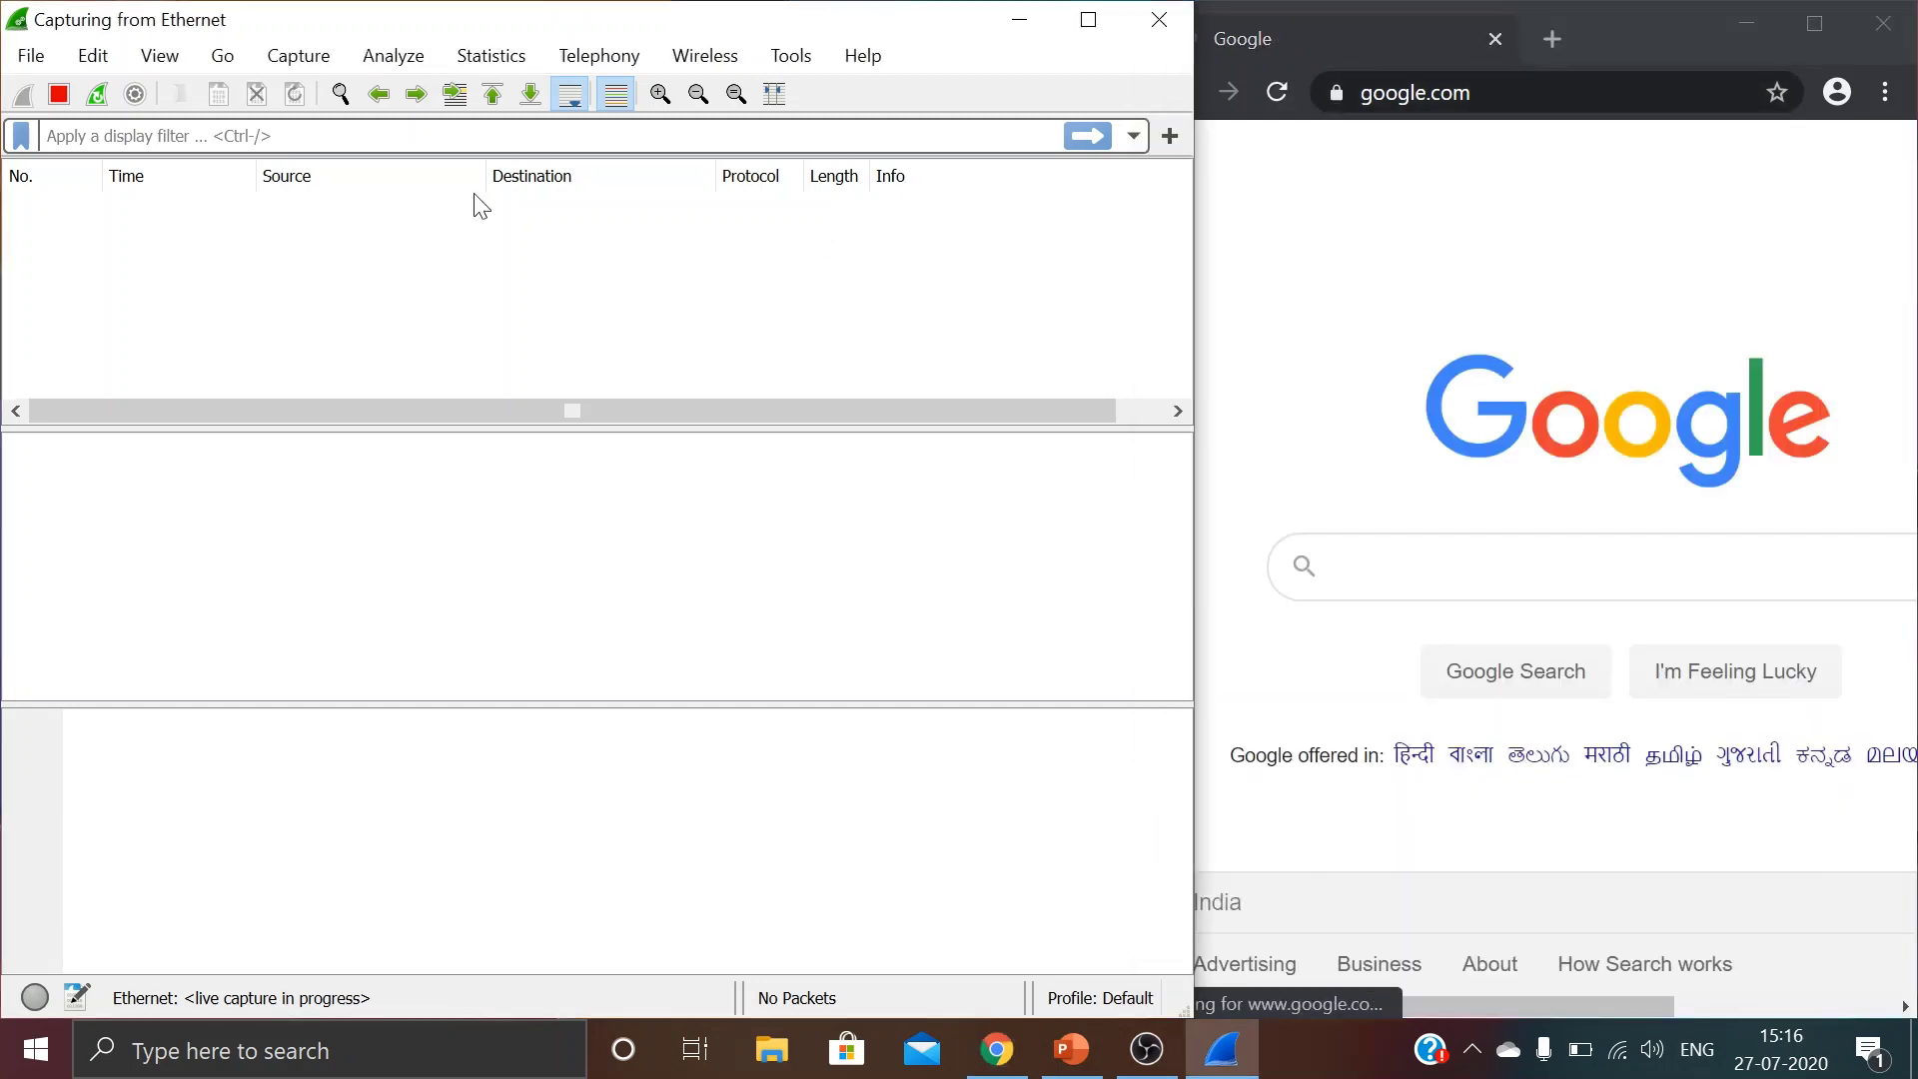
left_click(72, 93)
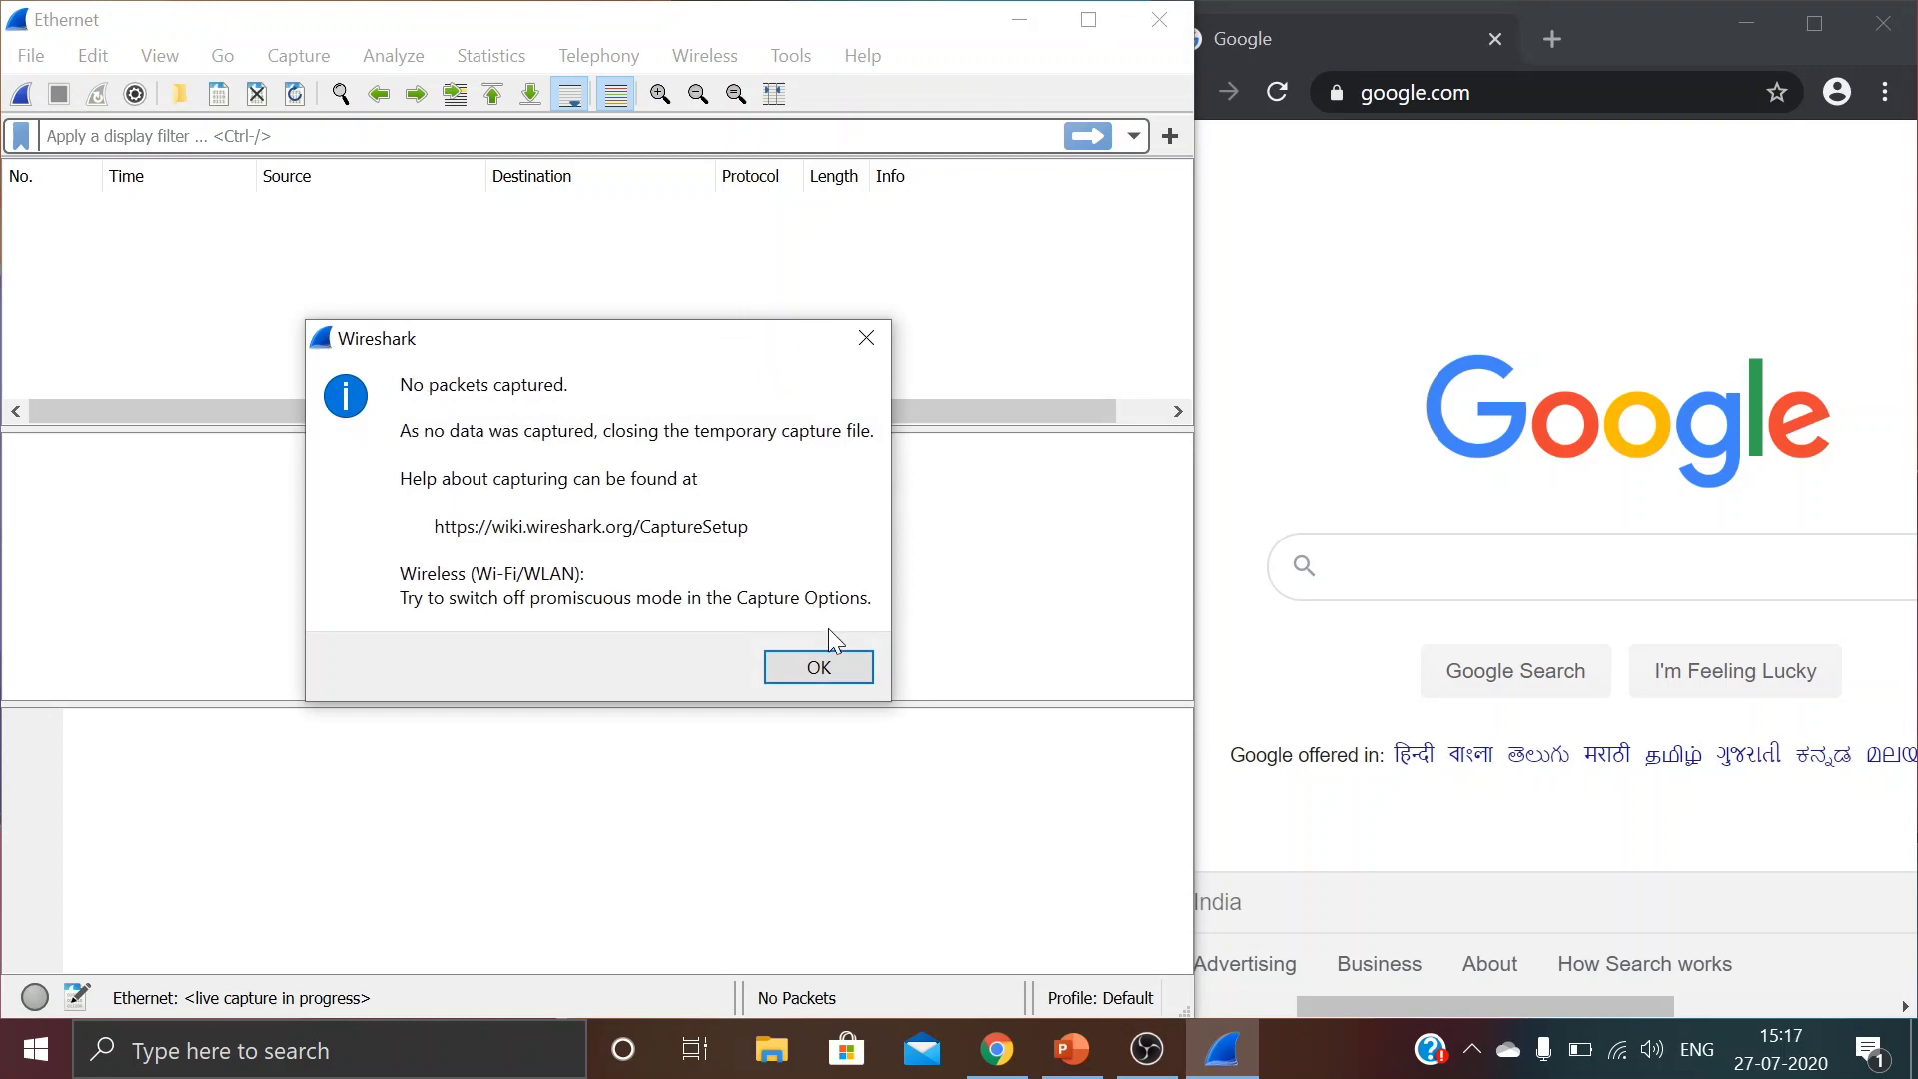
left_click(819, 668)
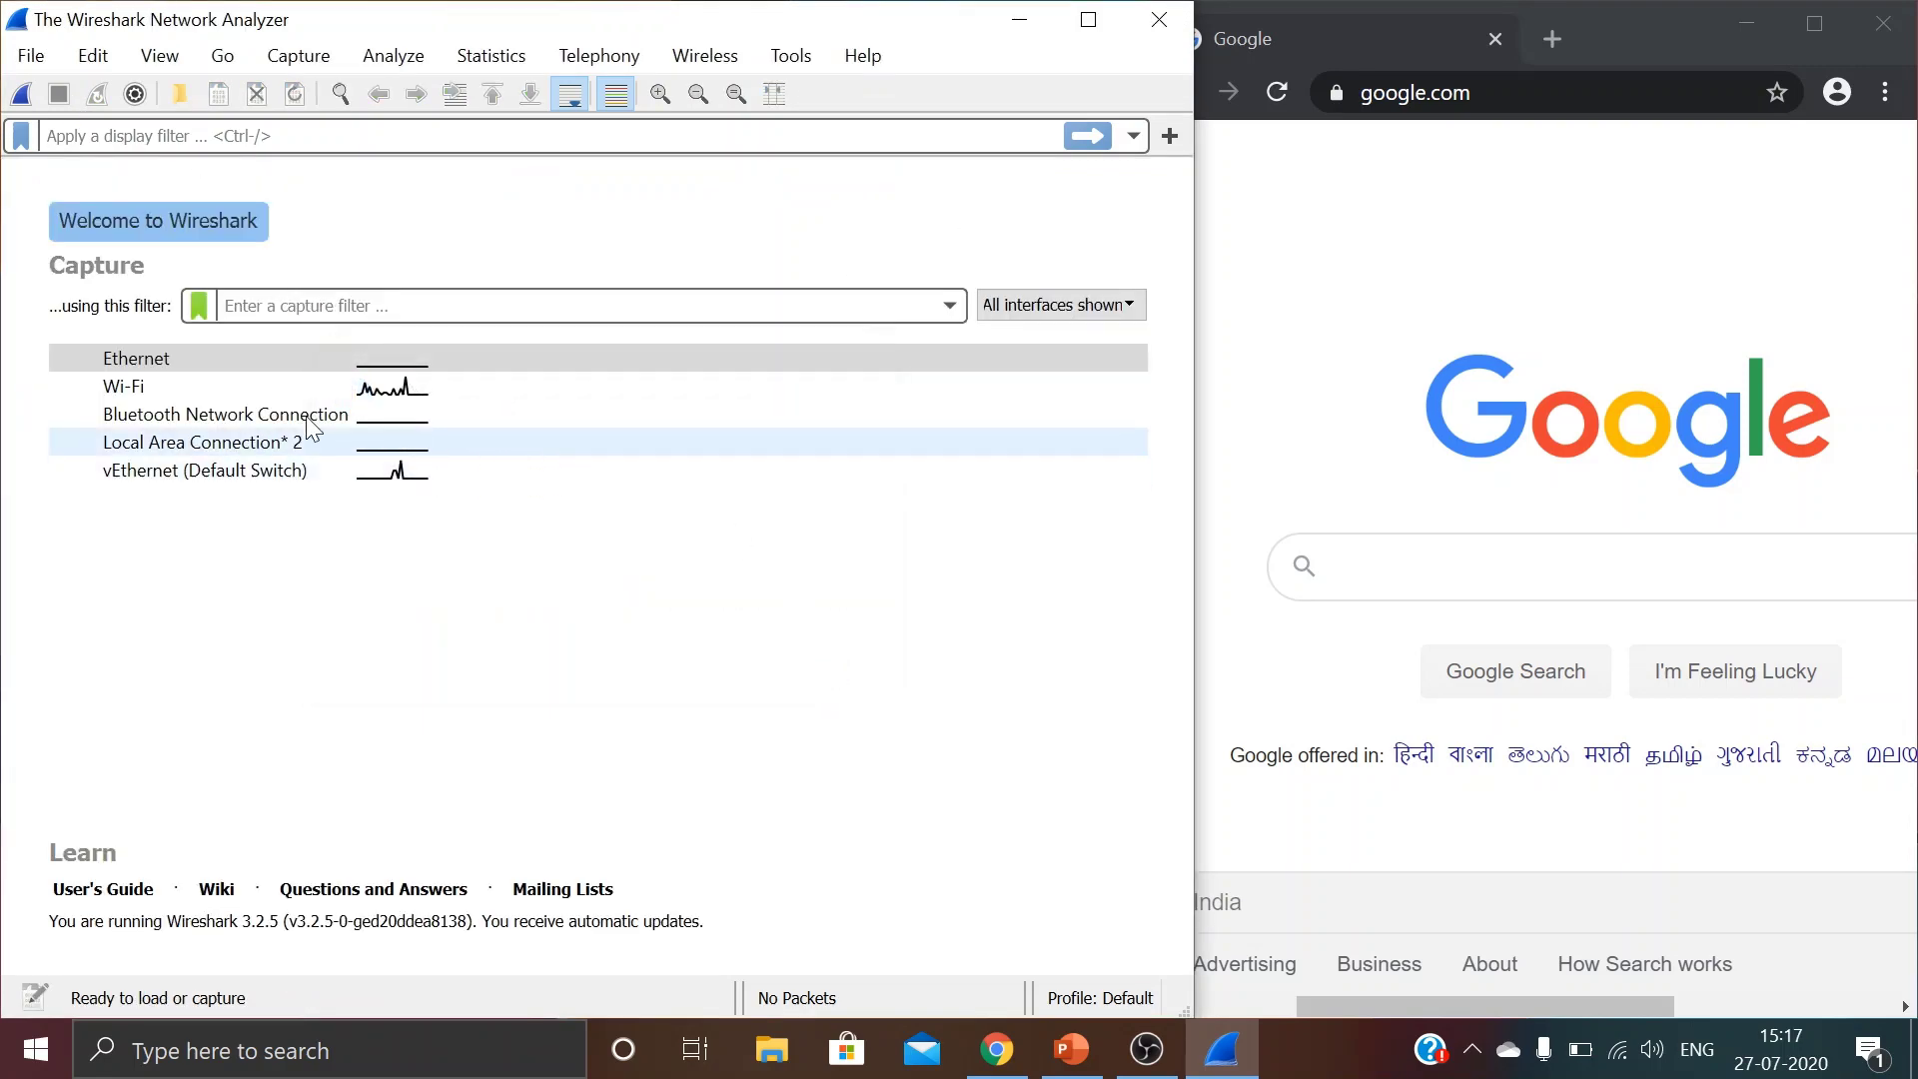
Capture packets on the Wi-Fi interface, look through the incoming packet list and stop the capture
left_click(157, 388)
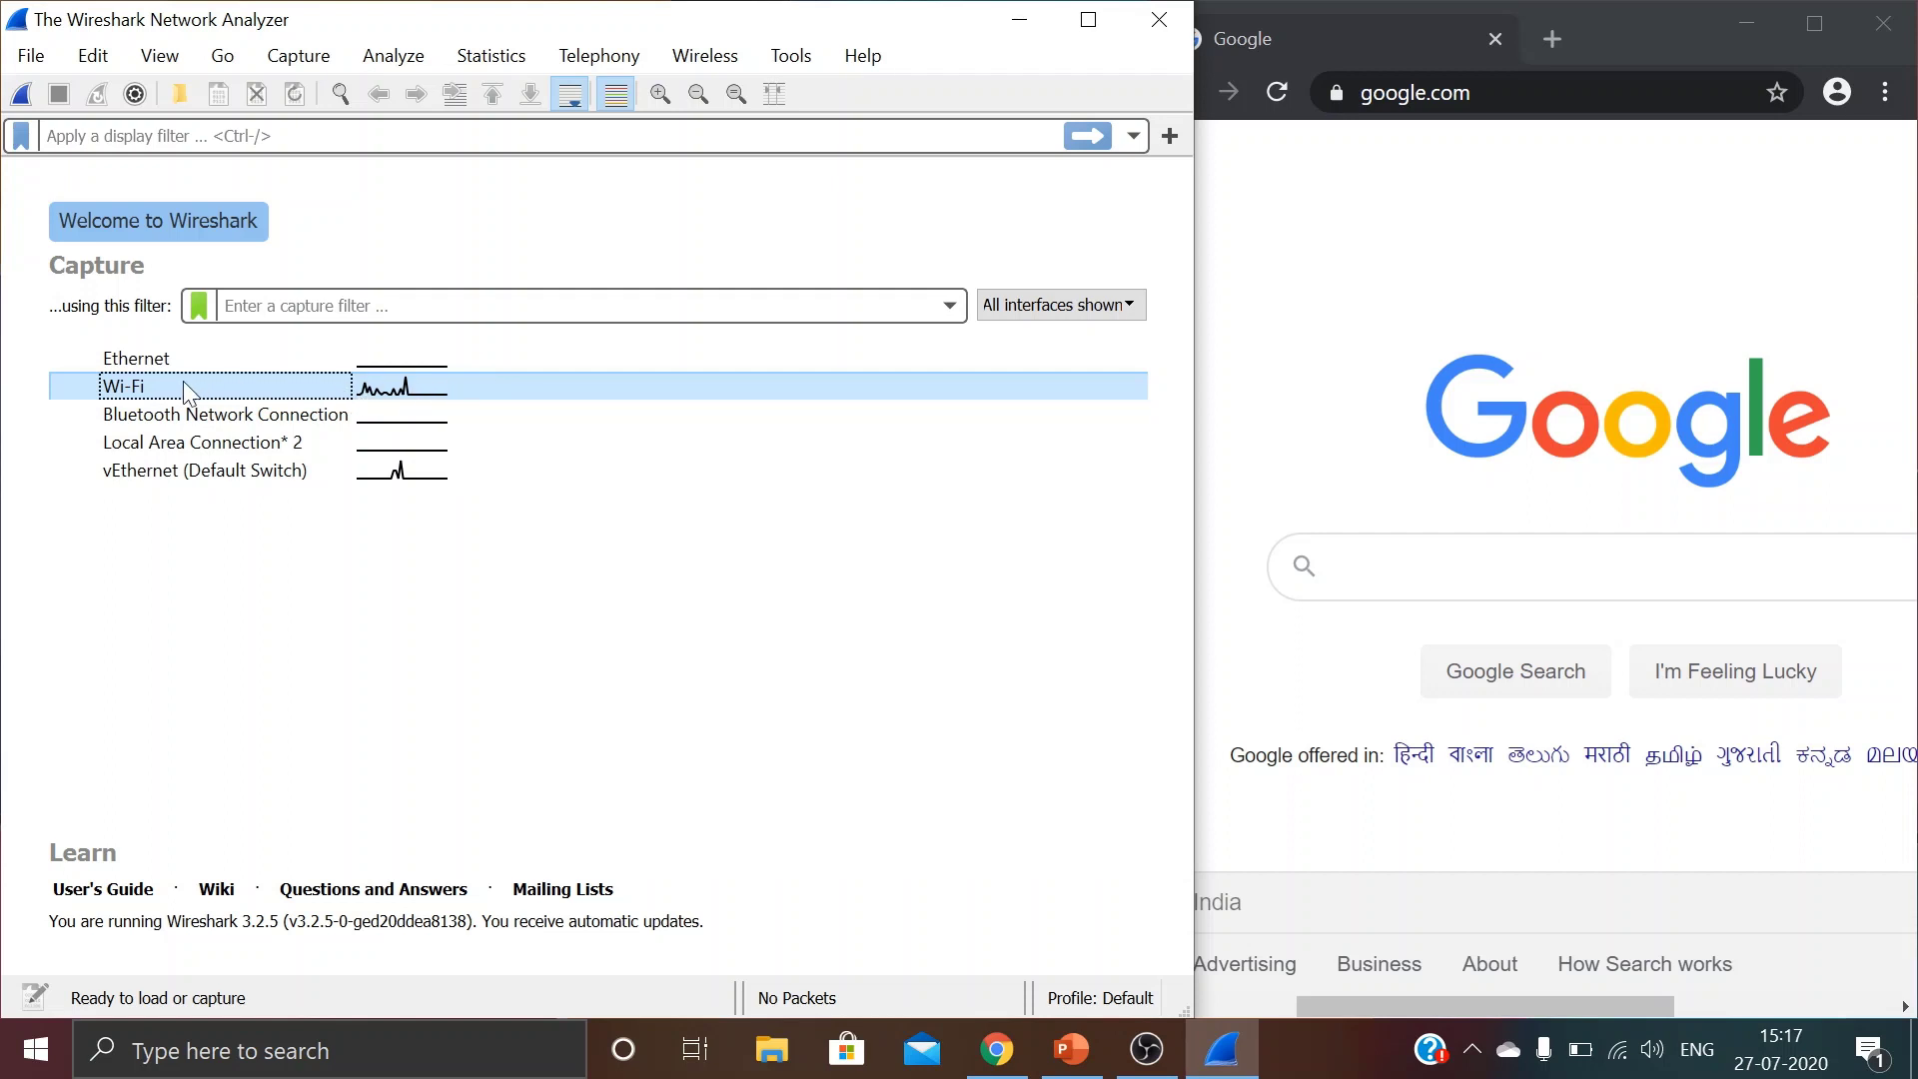
left_click(22, 95)
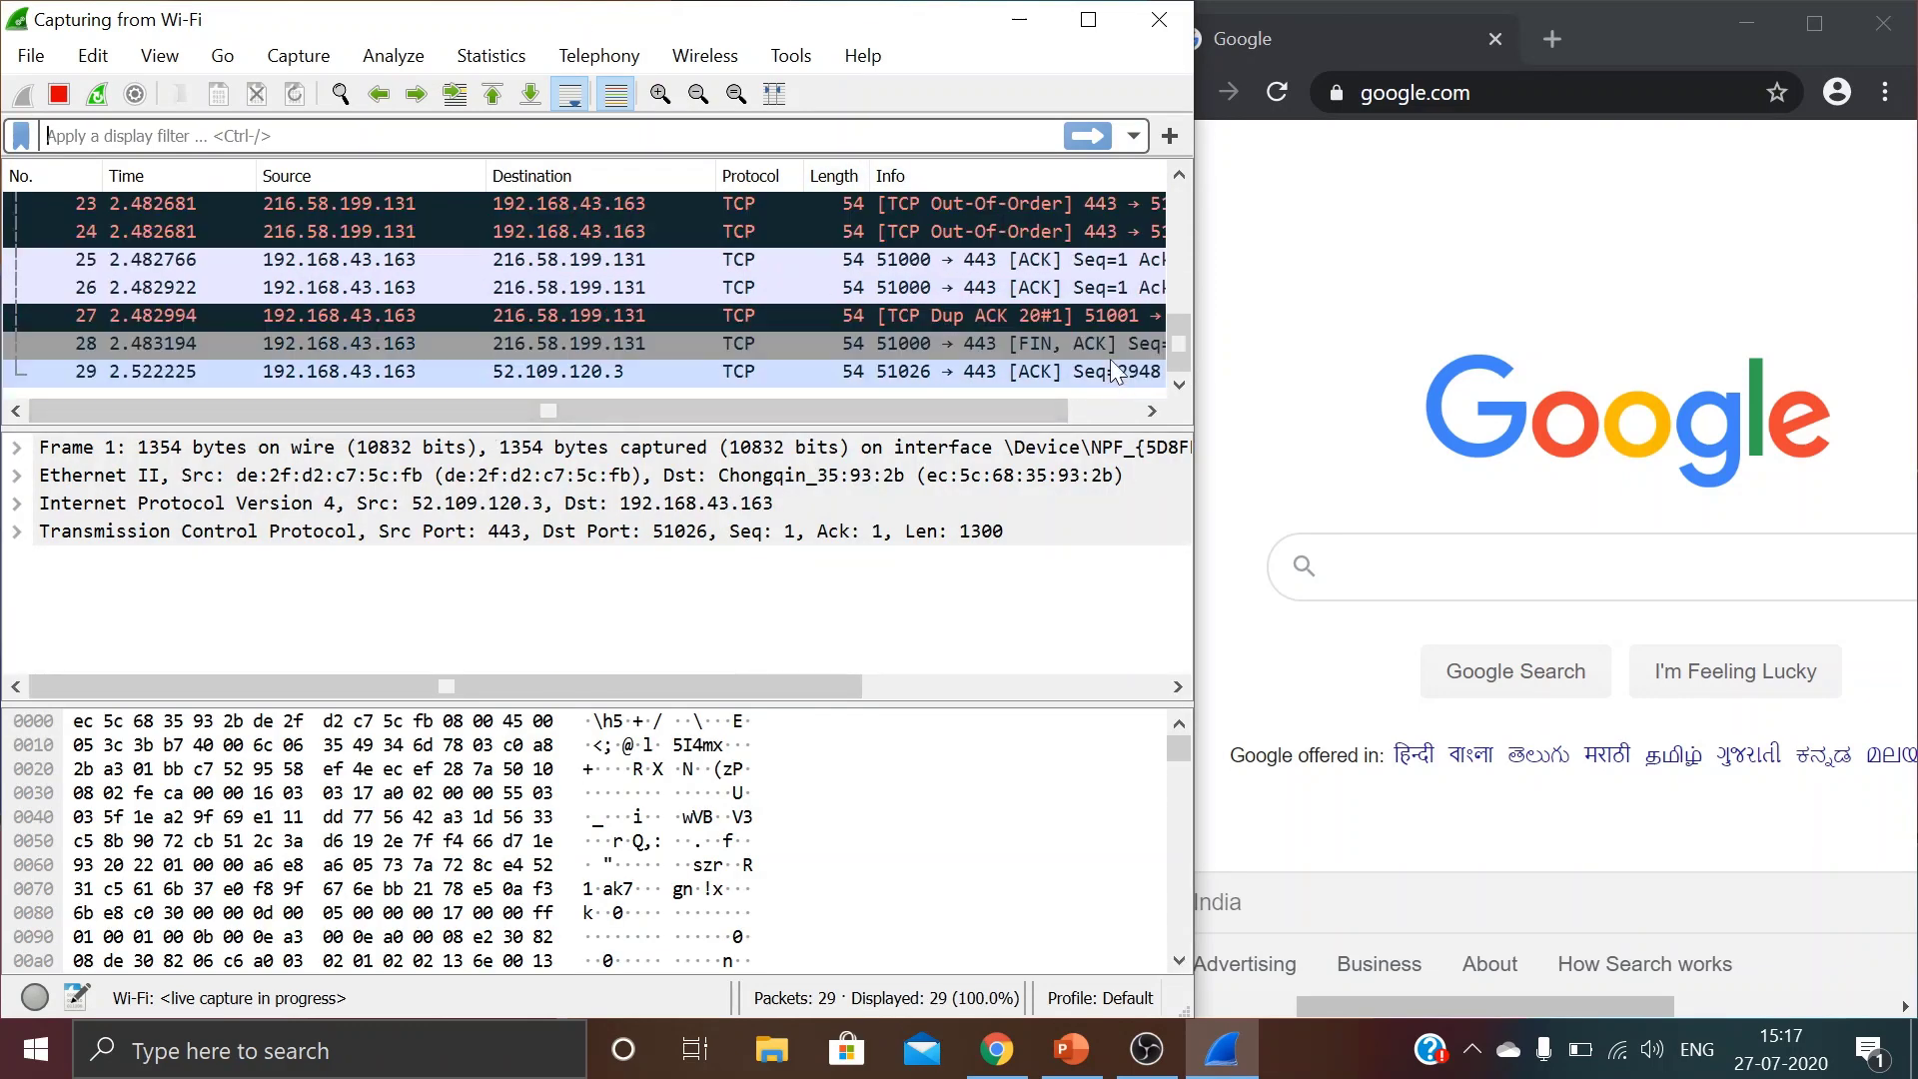
left_click_drag(1175, 340, 1167, 502)
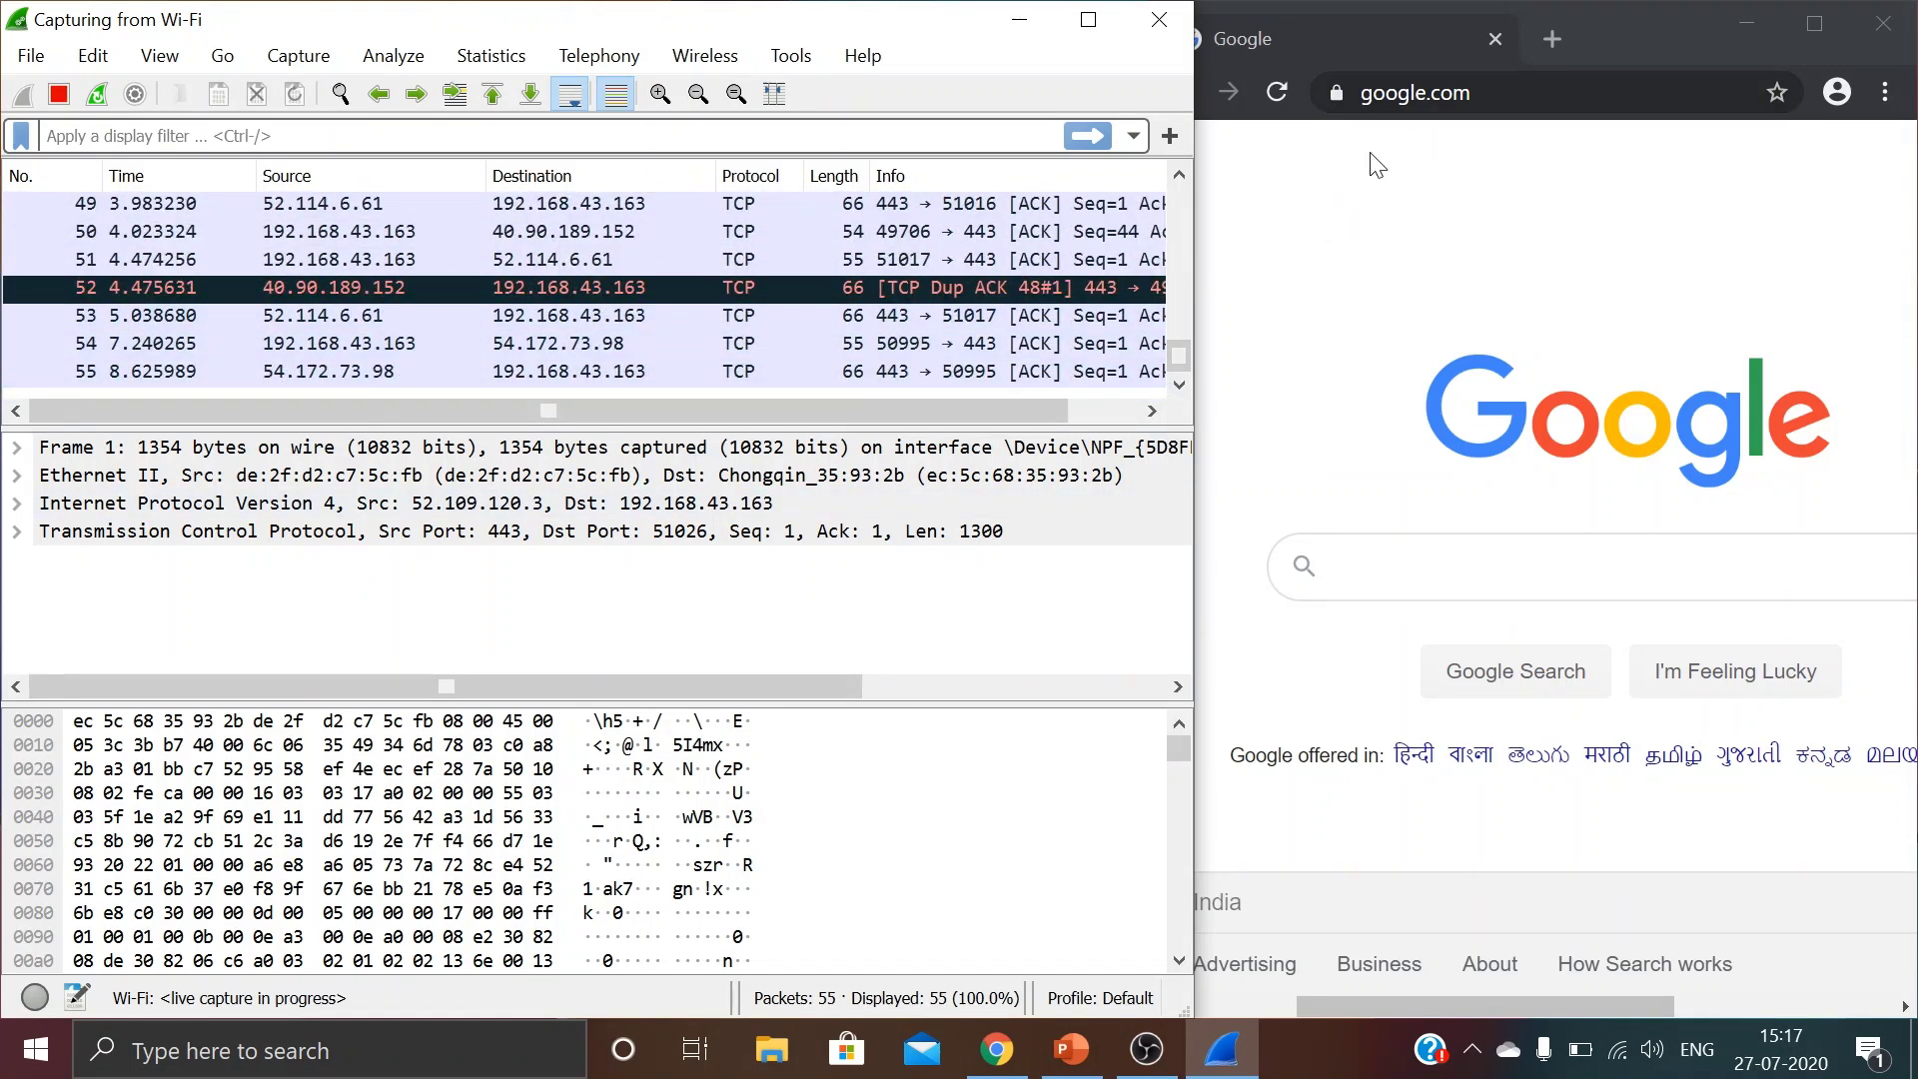
left_click(57, 96)
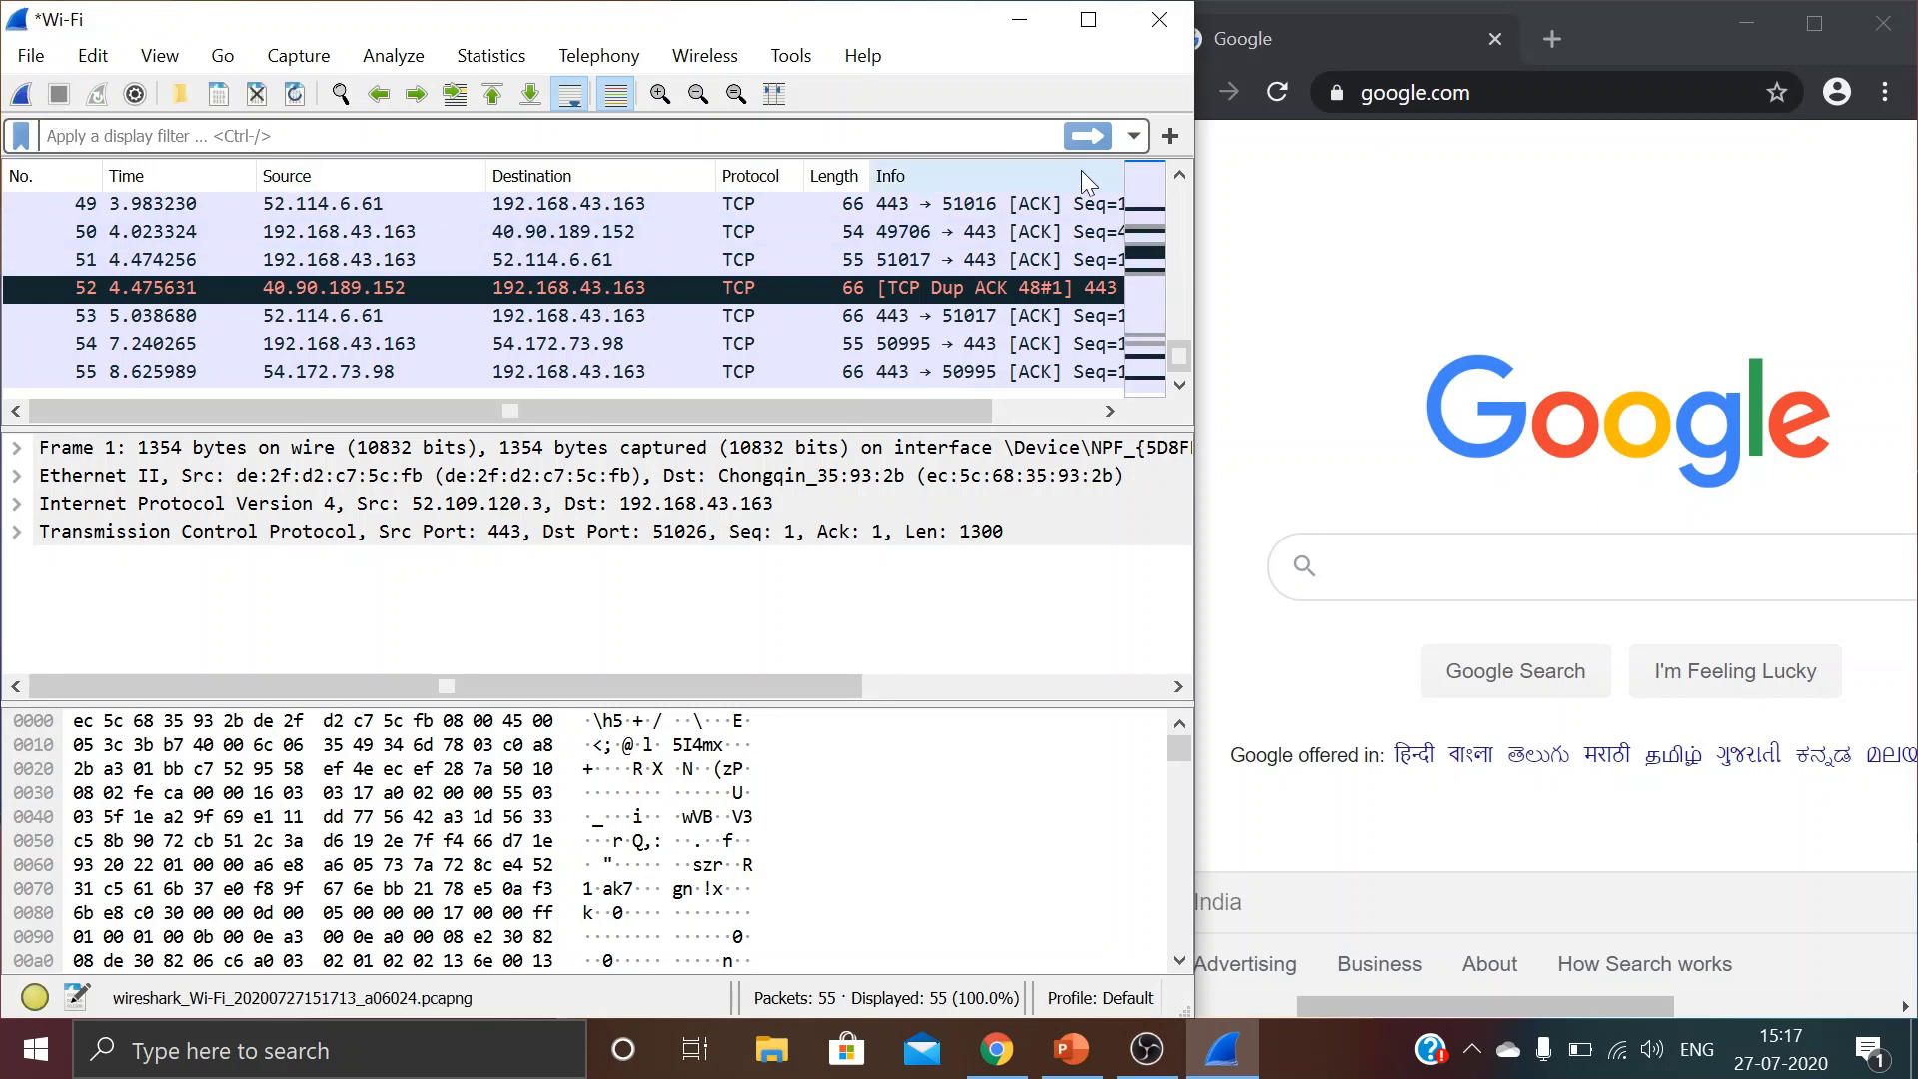
Close the stopped Wi-Fi capture file without saving its packets
left_click(31, 57)
left_click(552, 260)
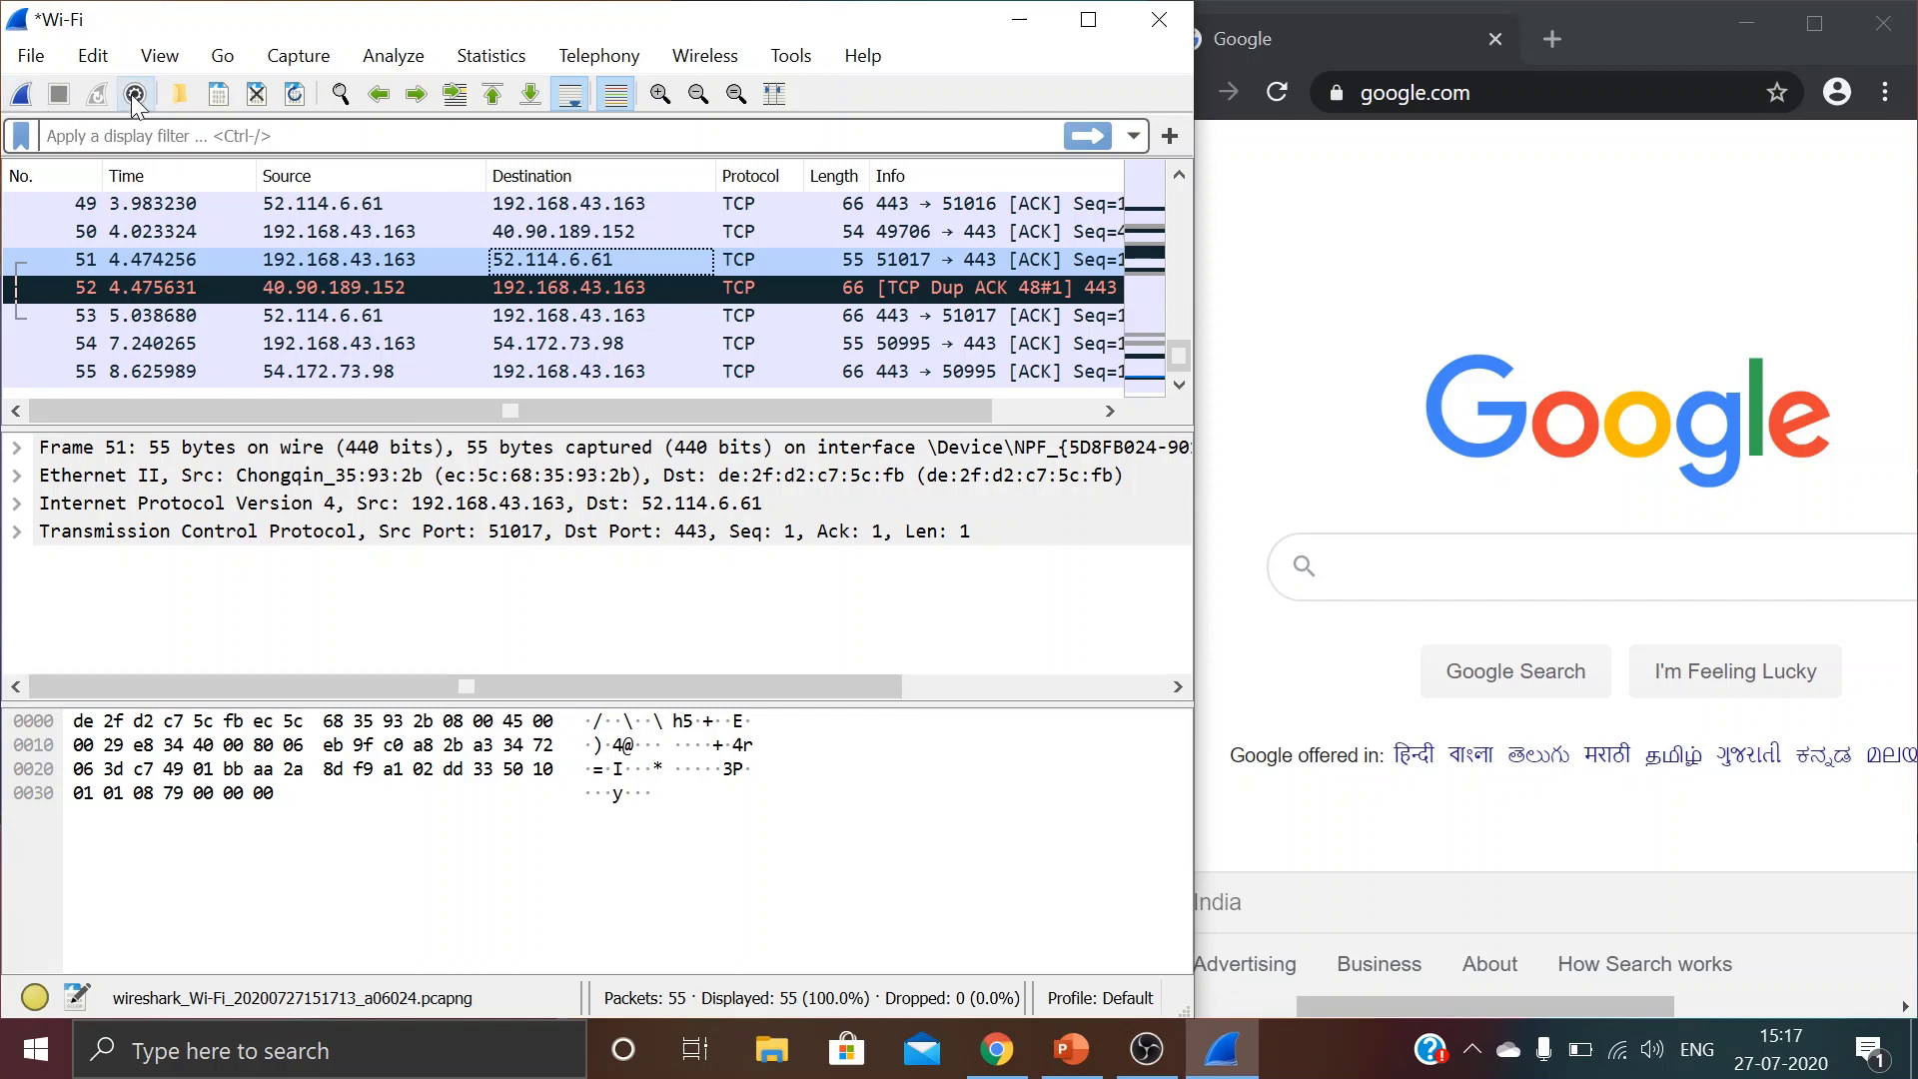
left_click(257, 97)
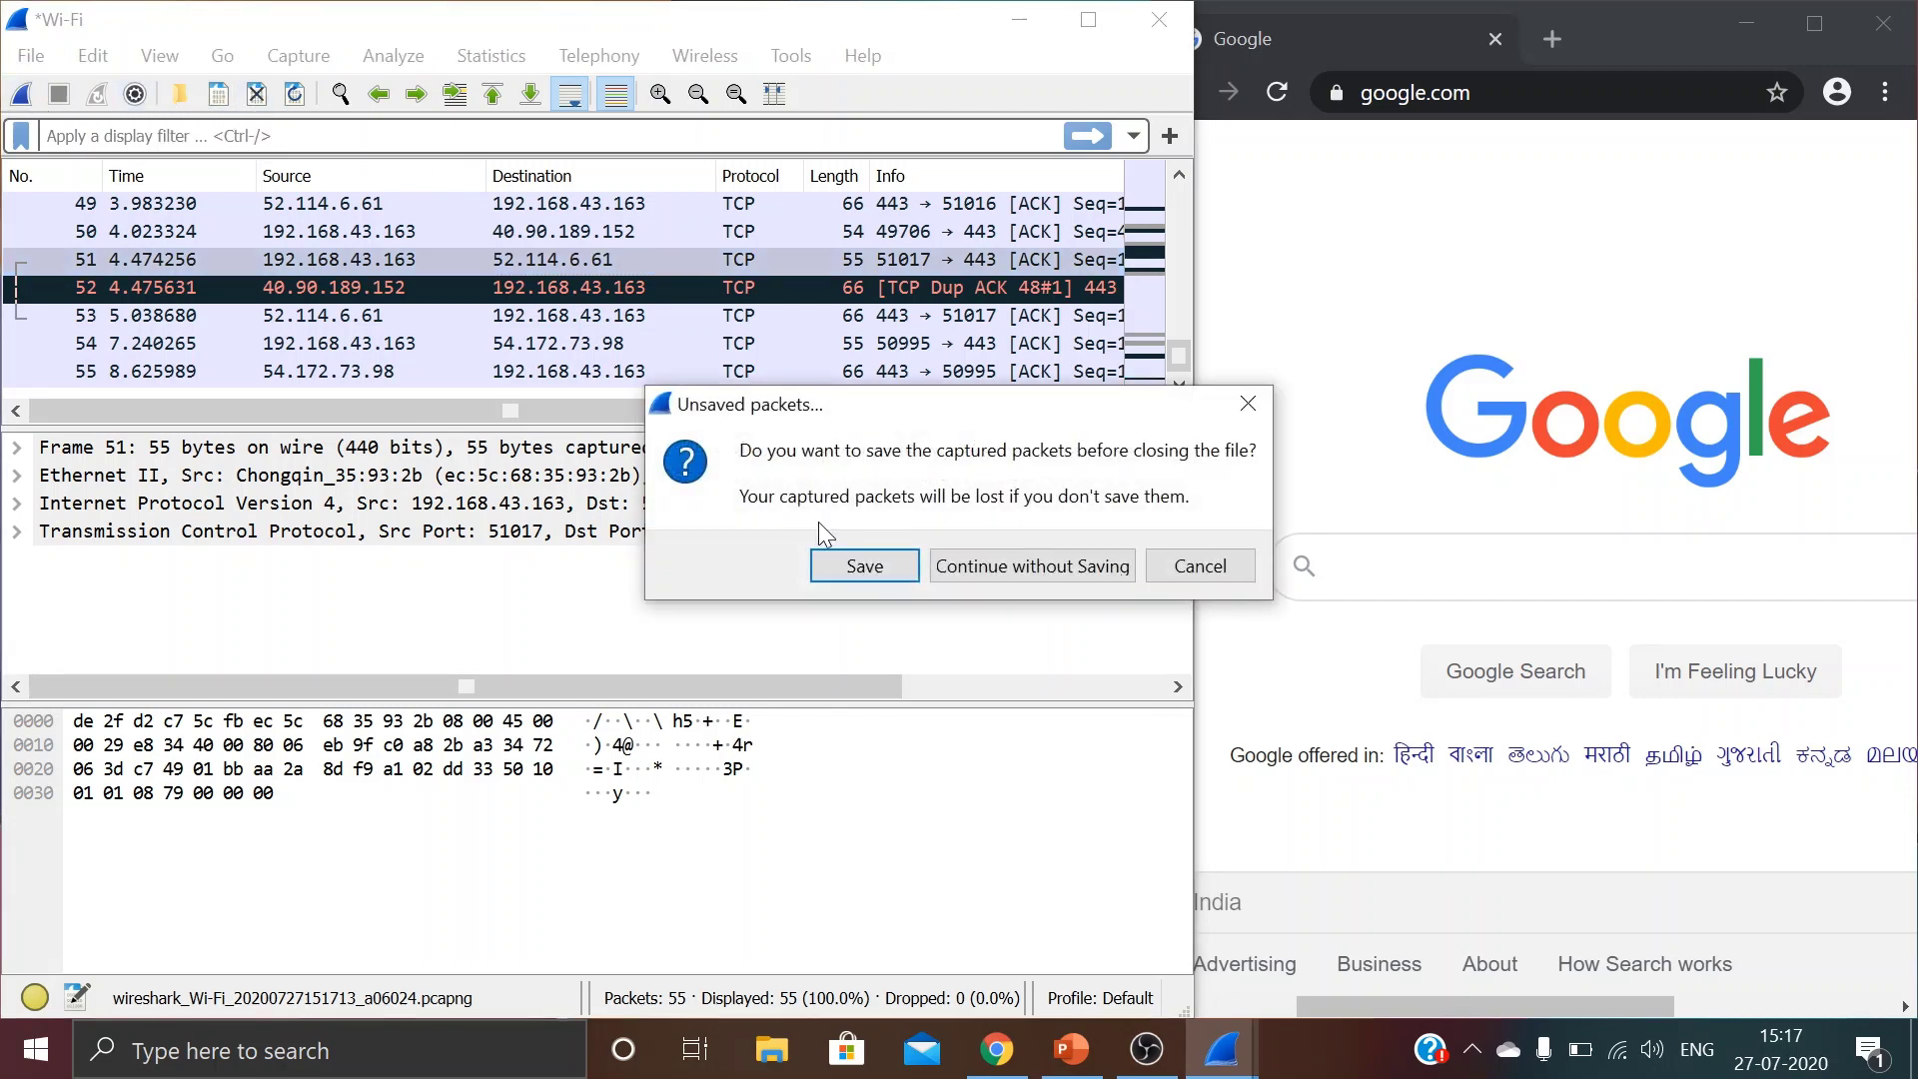
left_click(1019, 570)
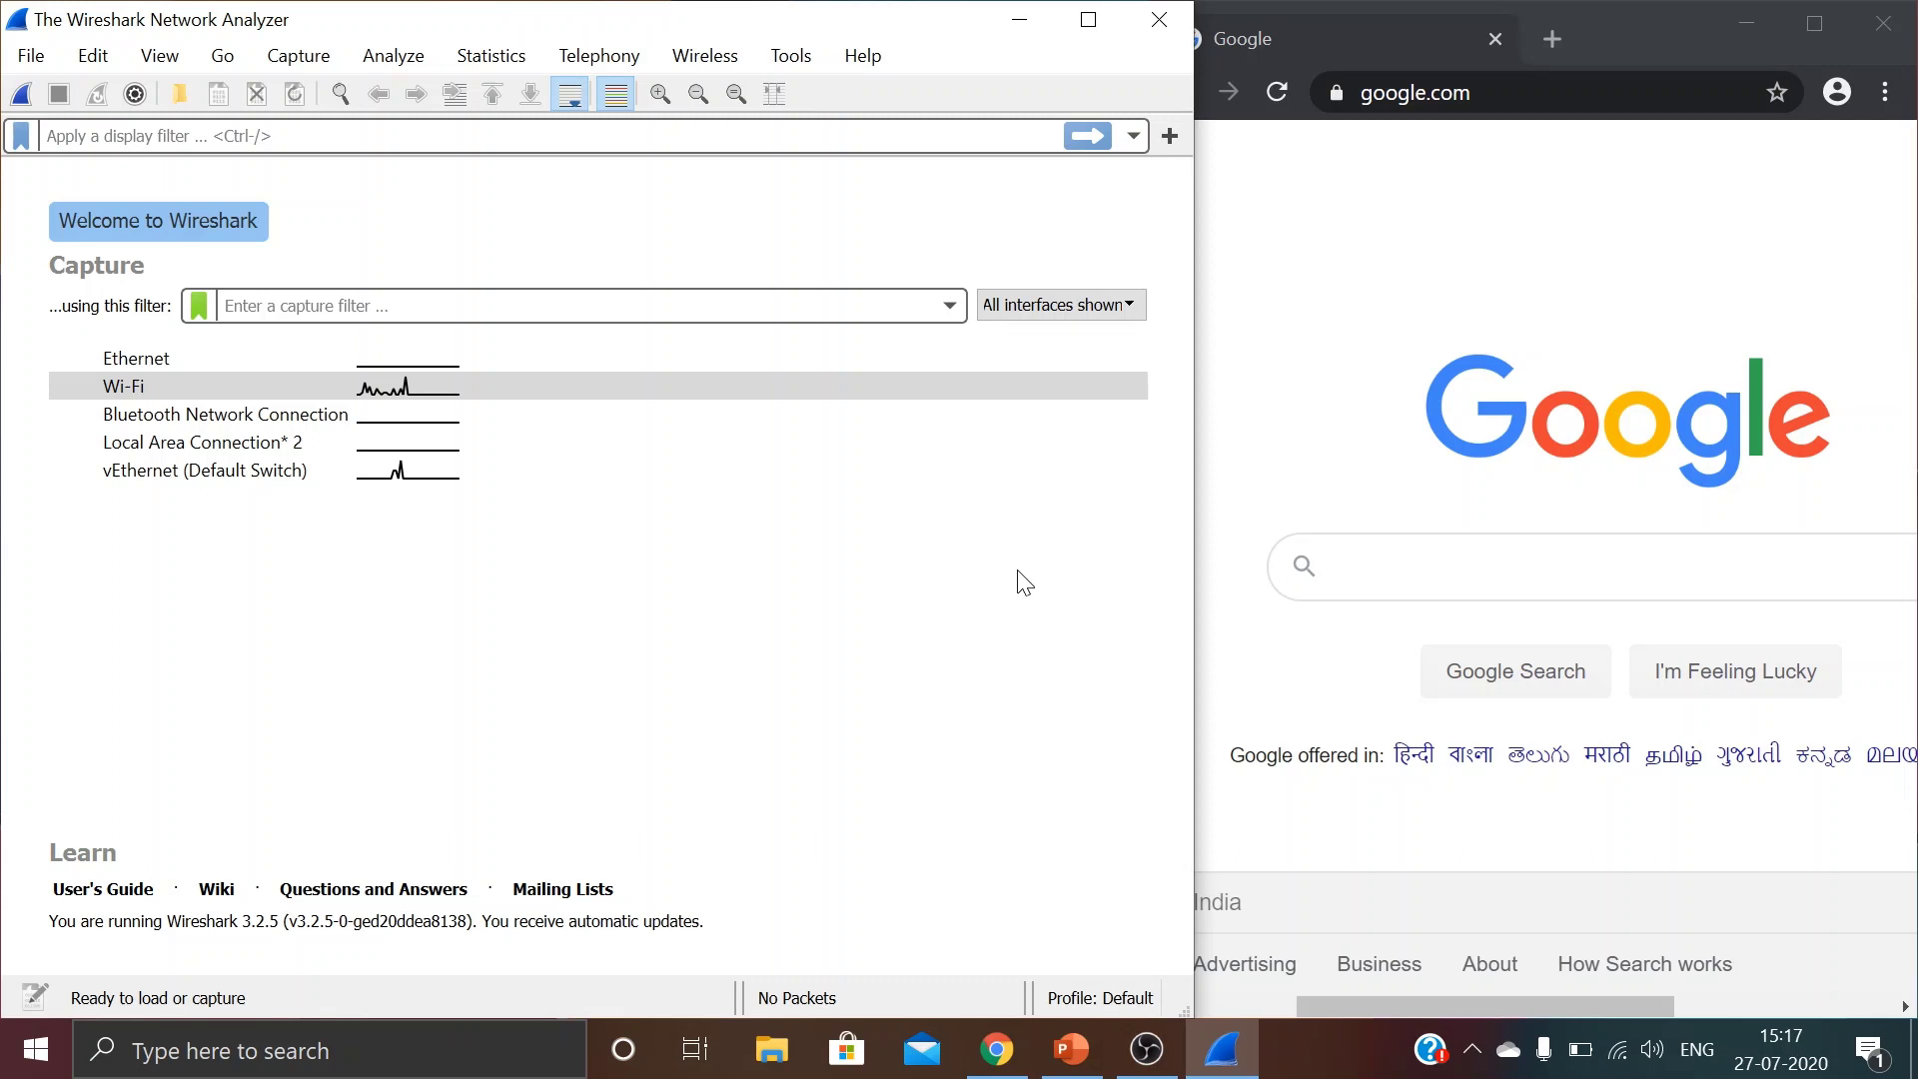
Start a fresh capture on the Wi-Fi interface and reload google.com in Chrome to generate traffic
left_click(232, 390)
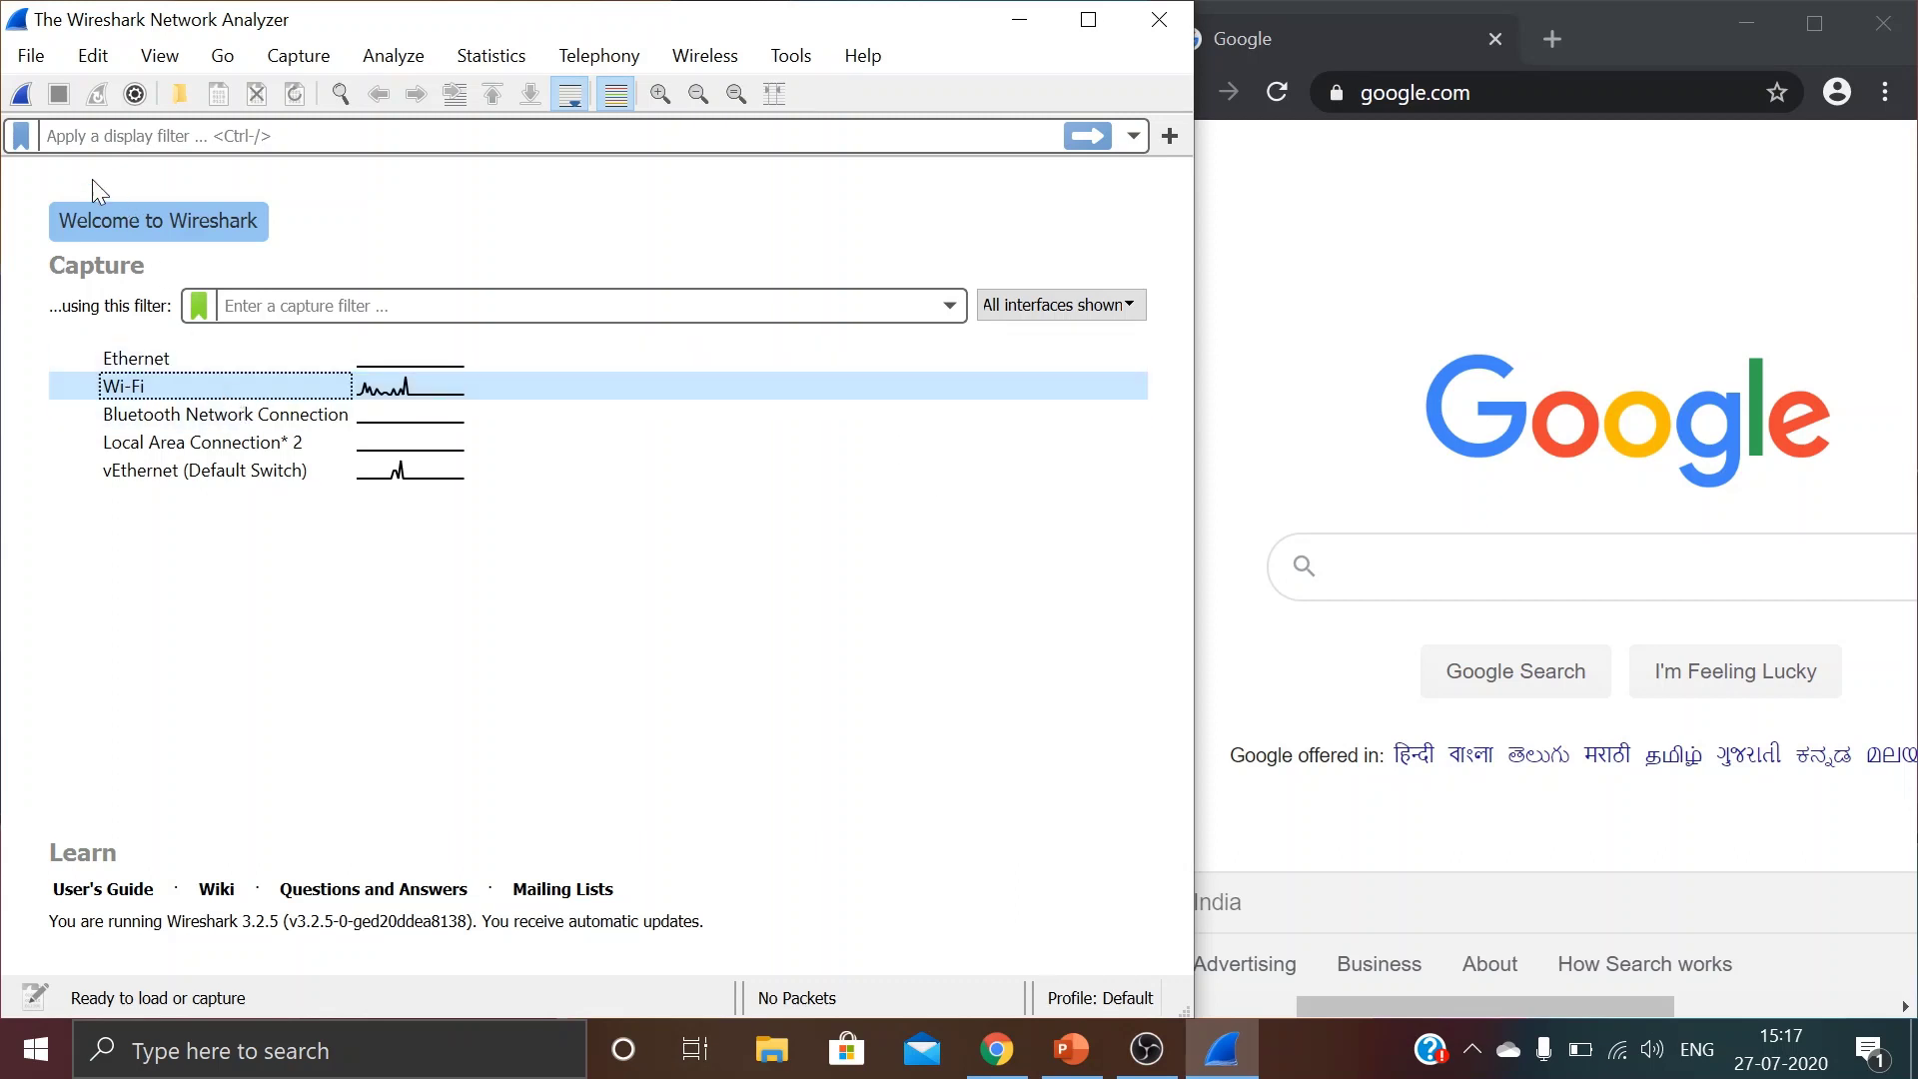
left_click(21, 96)
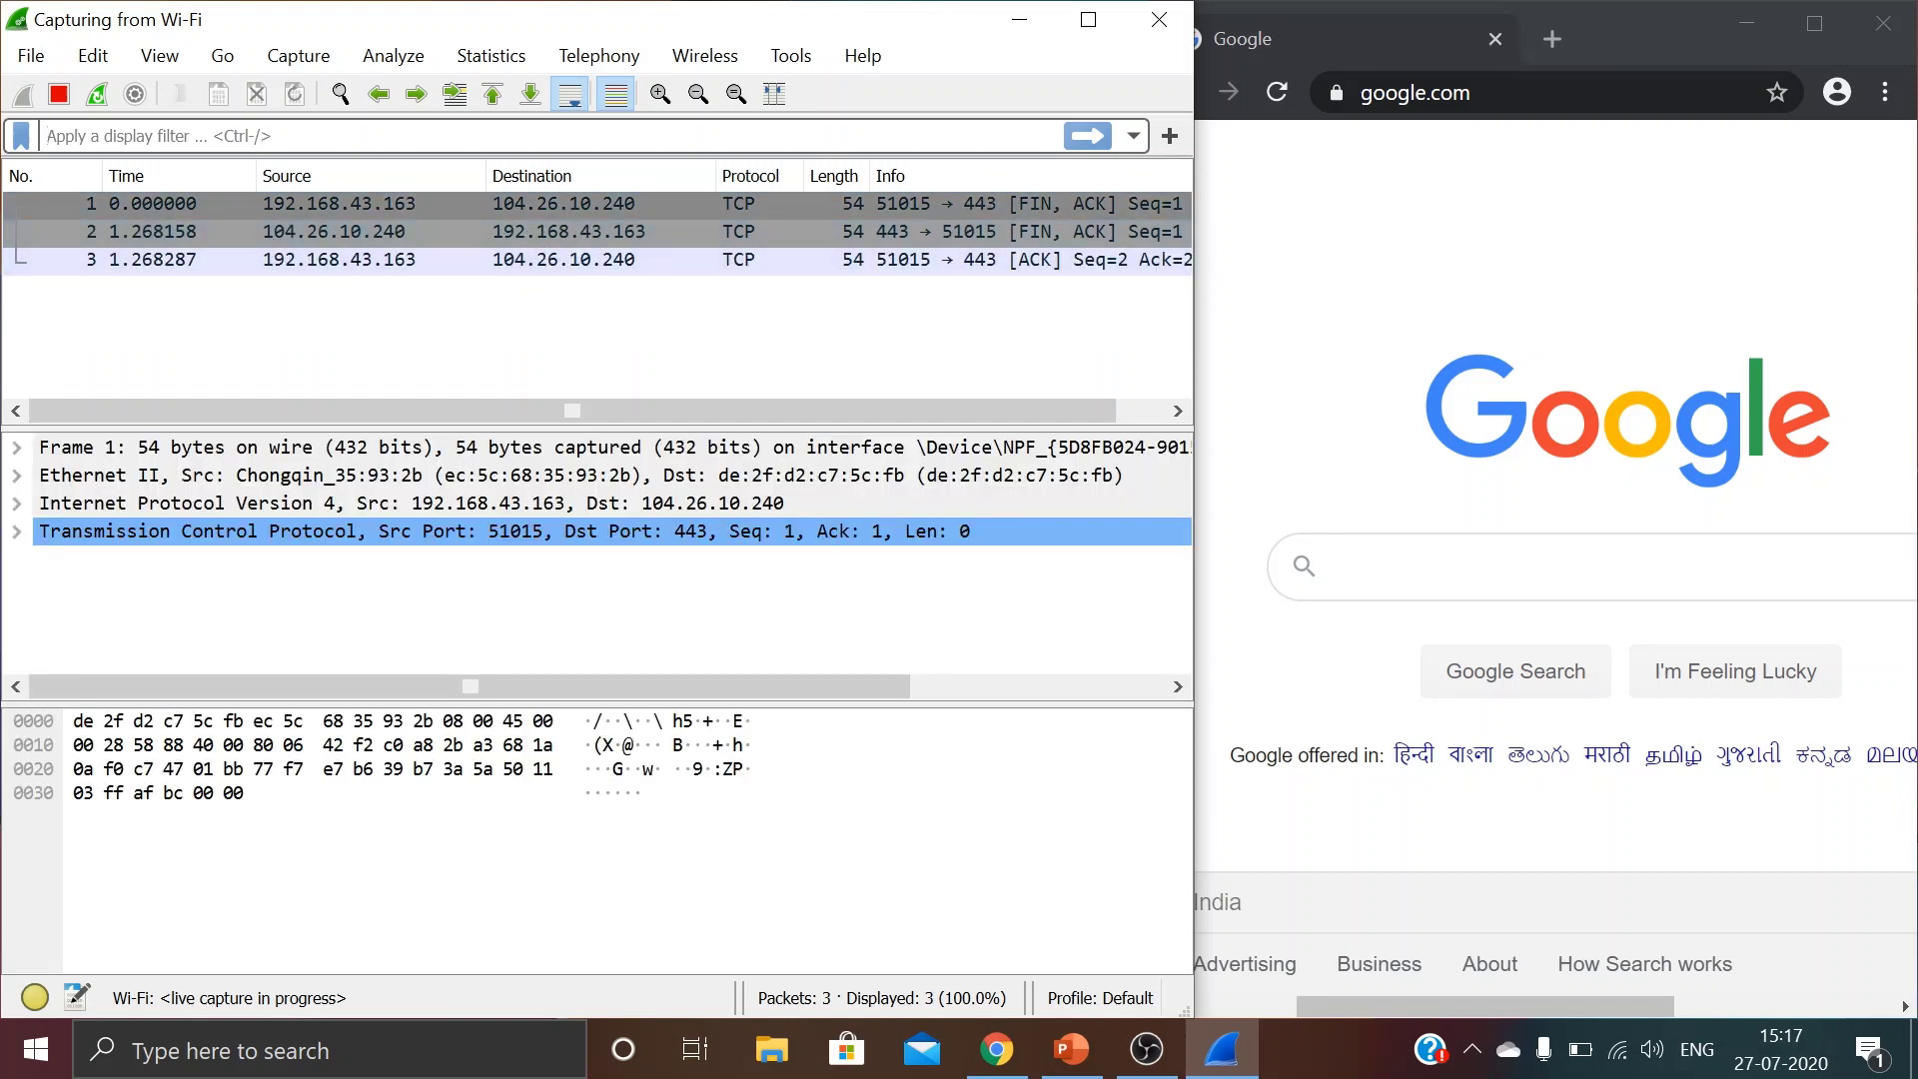
left_click(1529, 93)
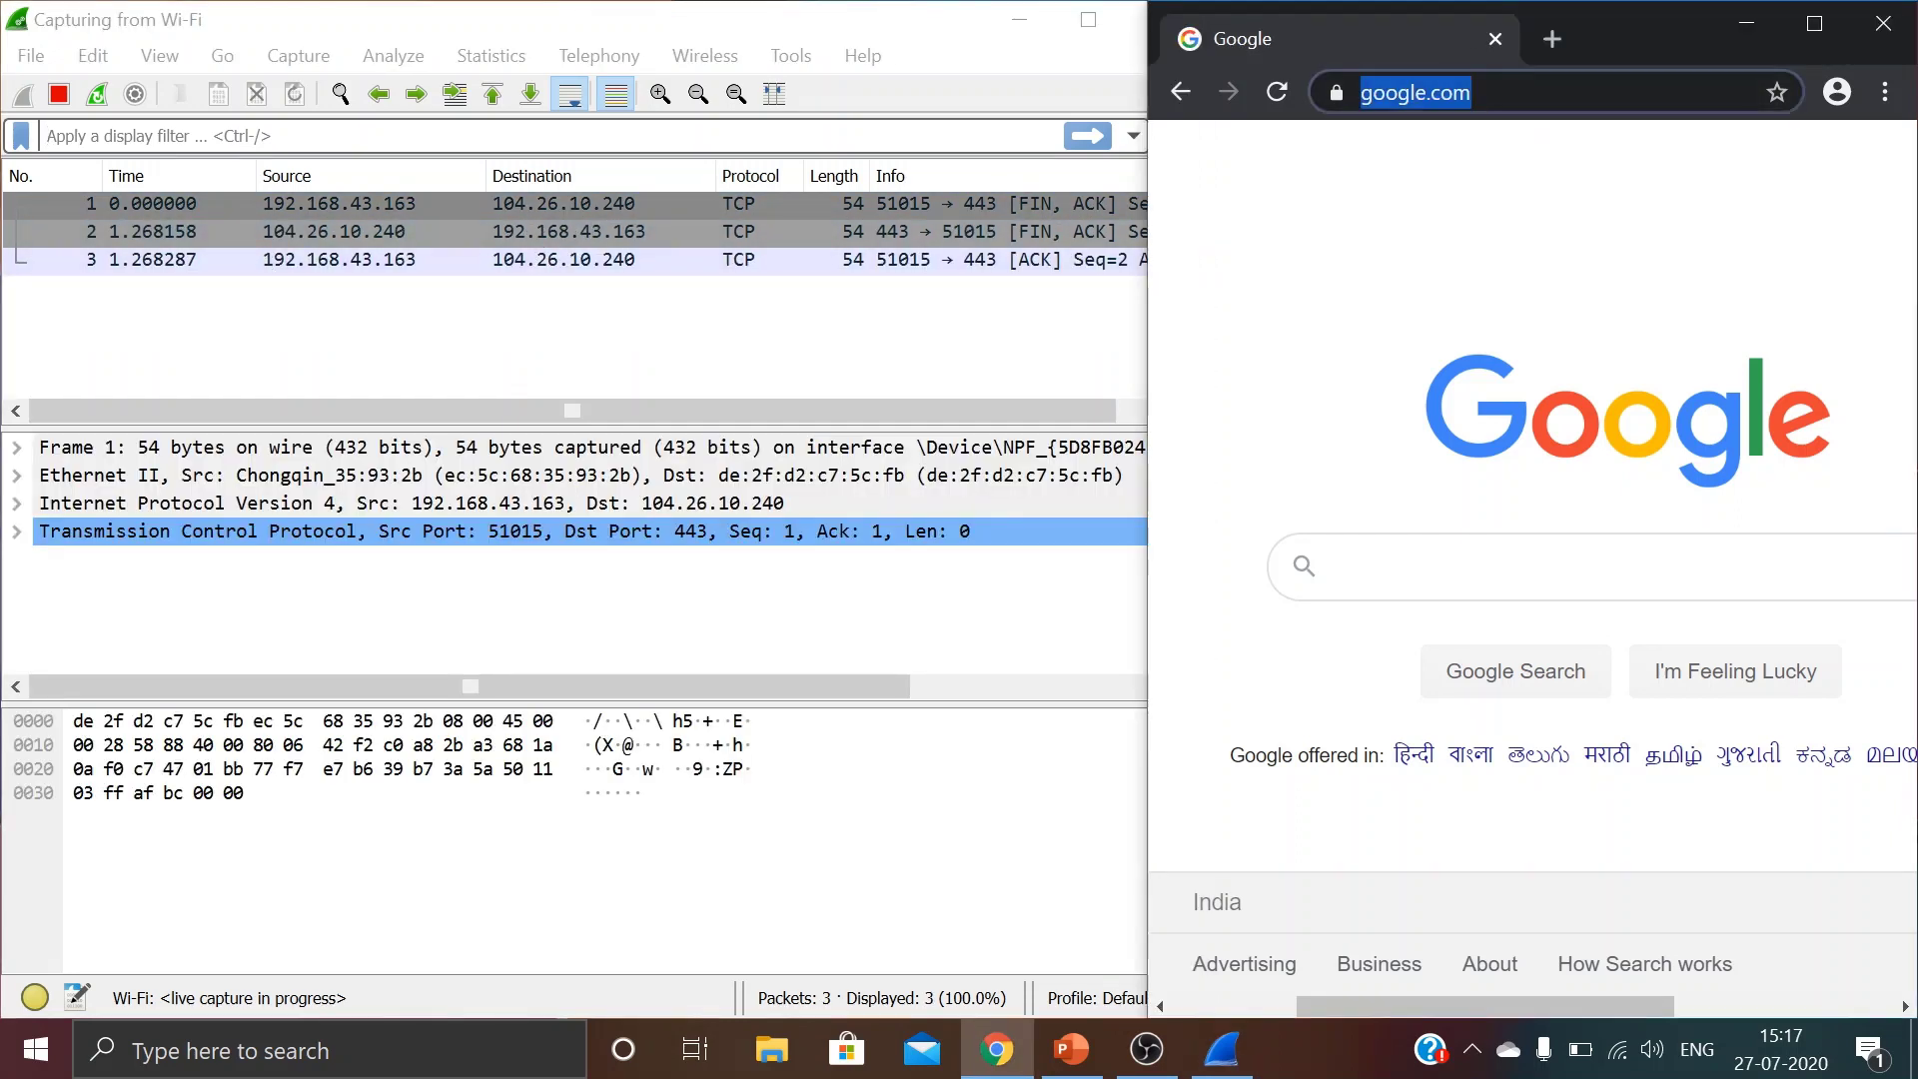
left_click(1277, 94)
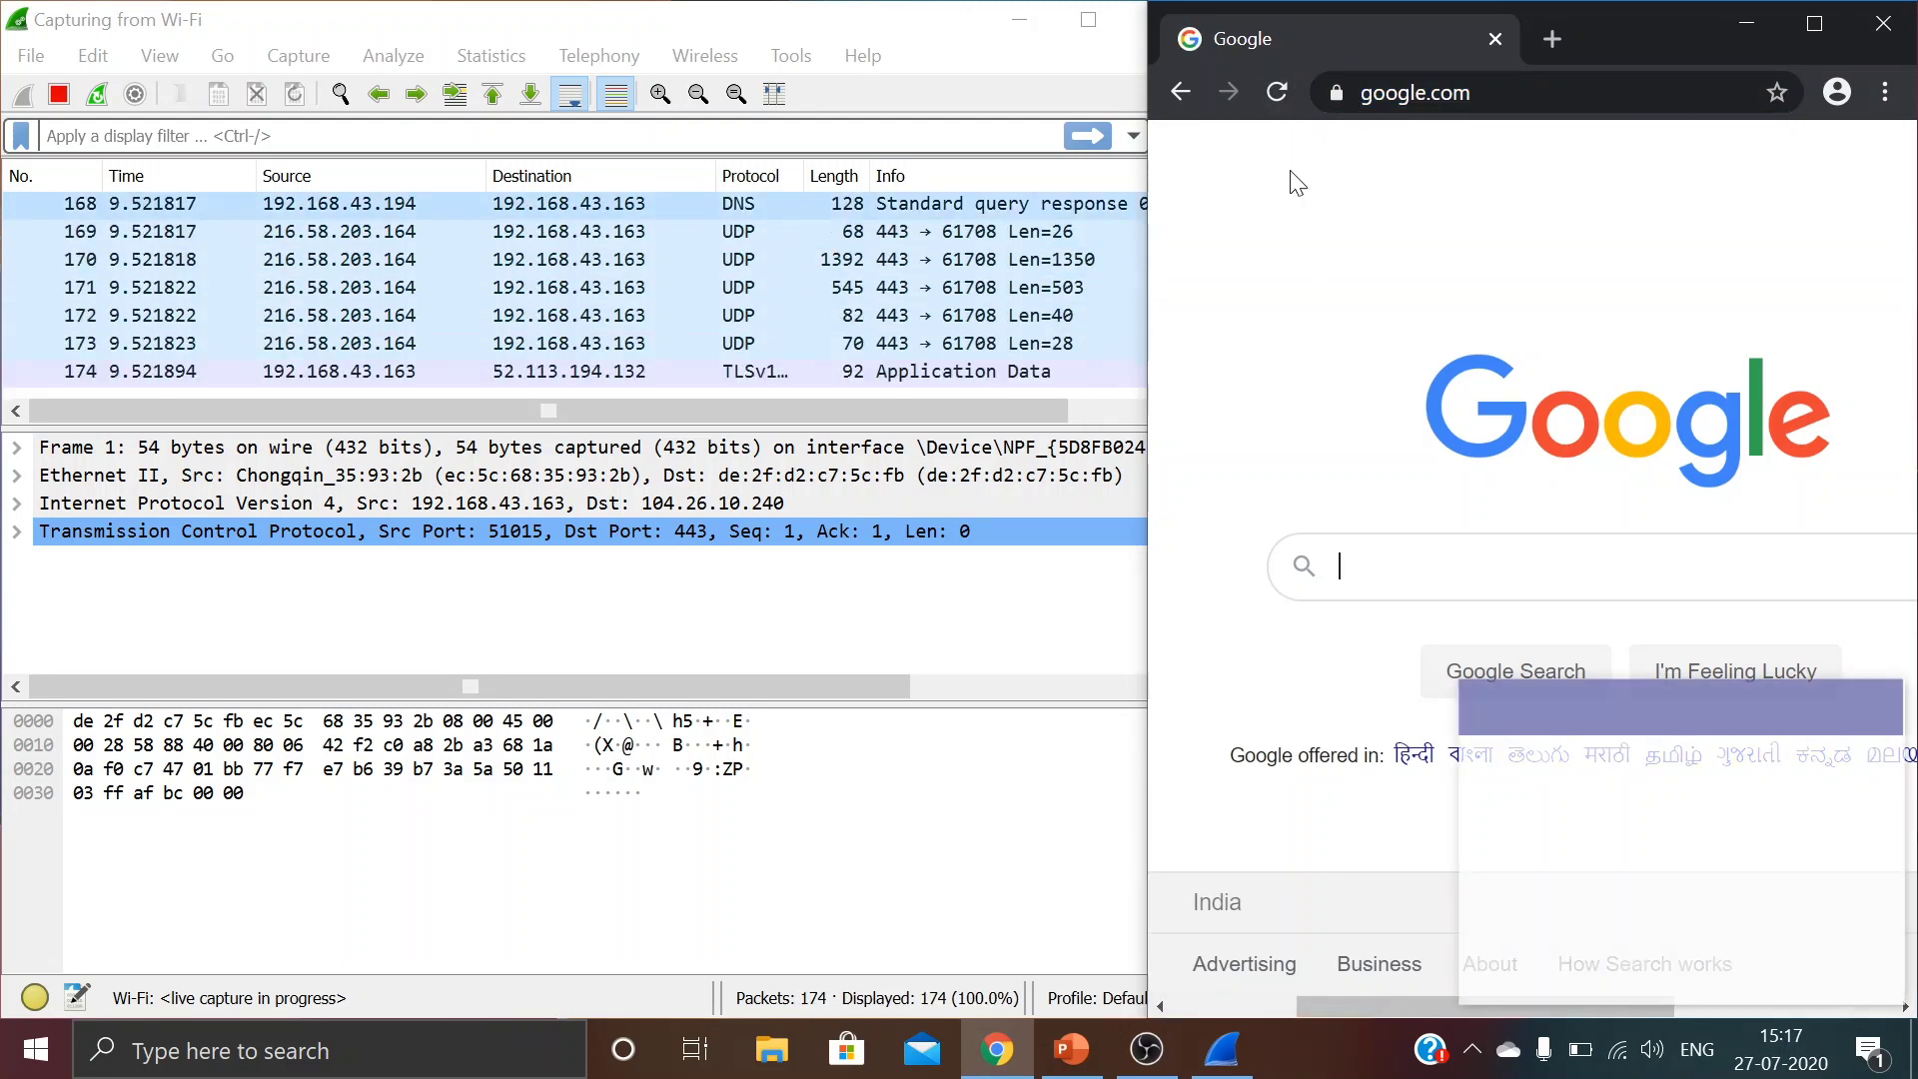
Return to the running Wi-Fi capture and maximize the Wireshark window
left_click(779, 306)
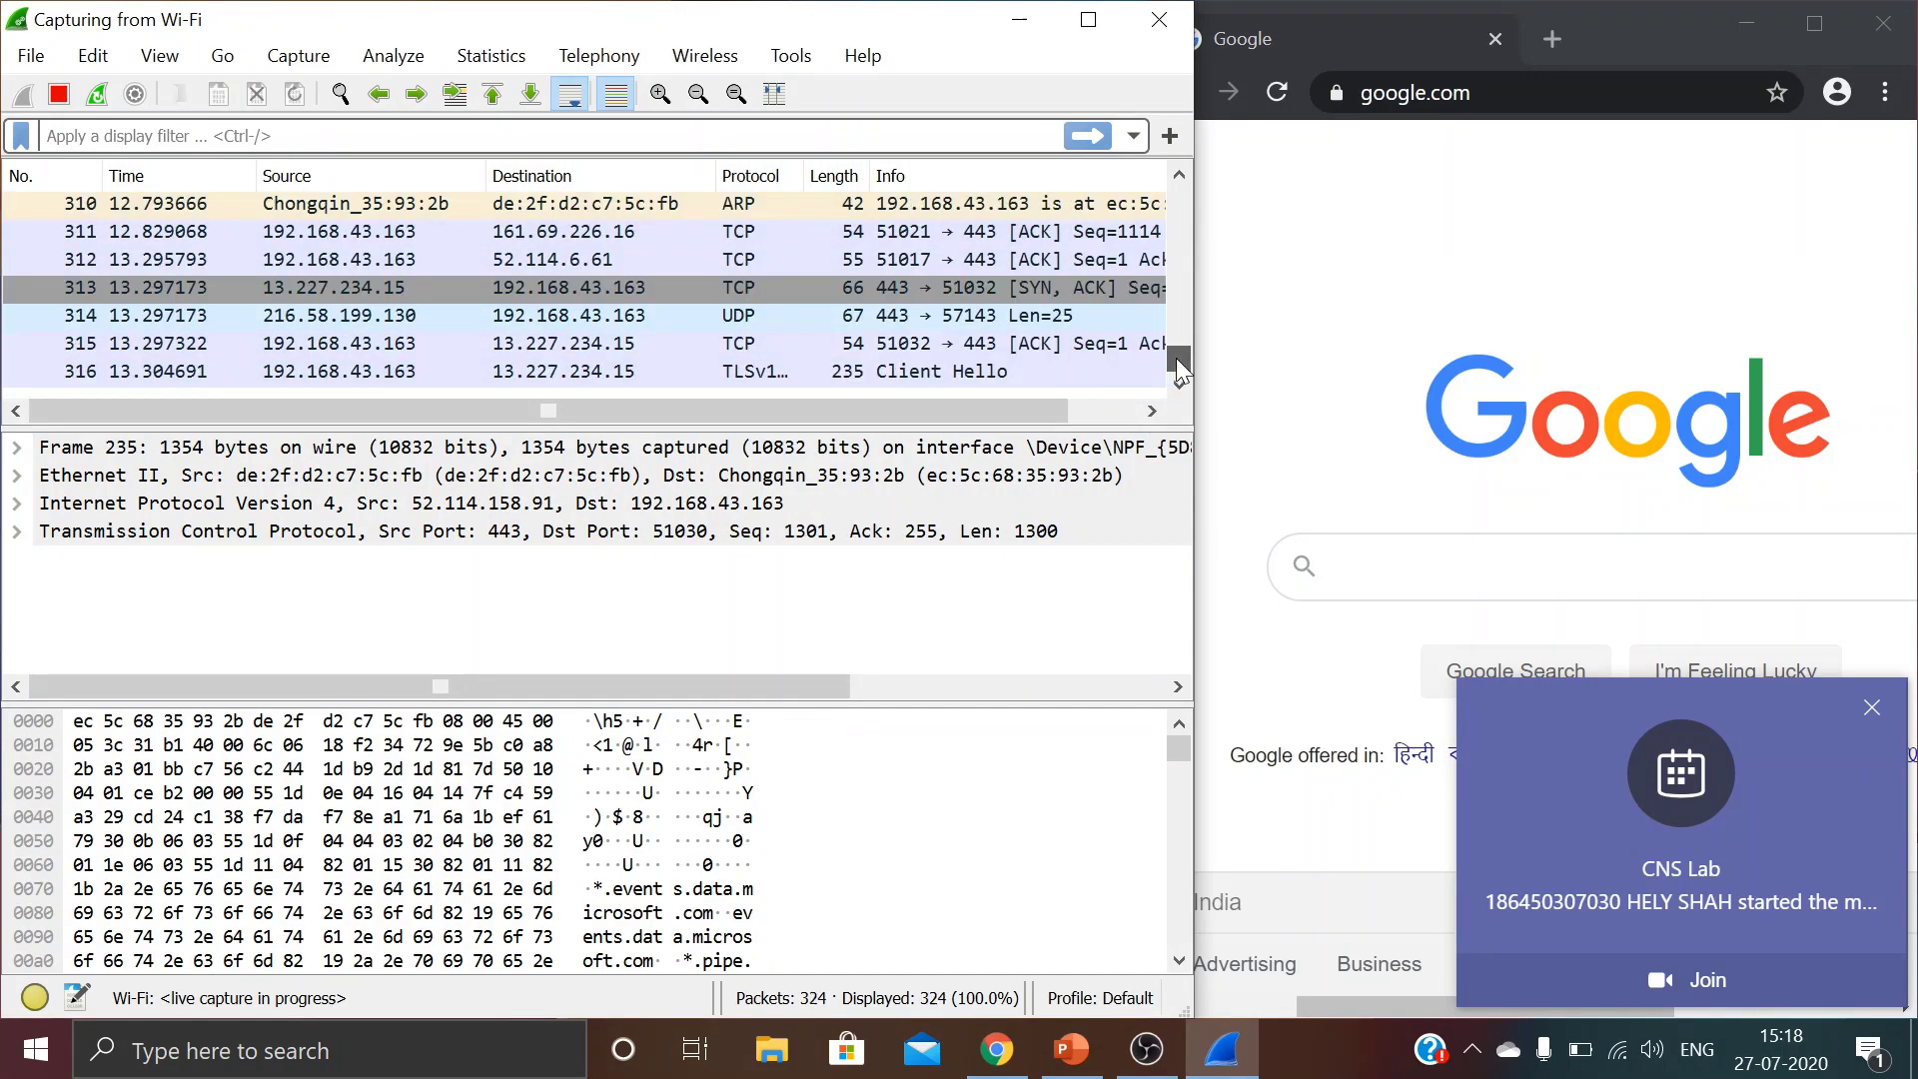
mouse_move(1177, 358)
left_mouse_down()
mouse_move(1175, 242)
mouse_move(1177, 360)
left_mouse_up()
left_click(1084, 20)
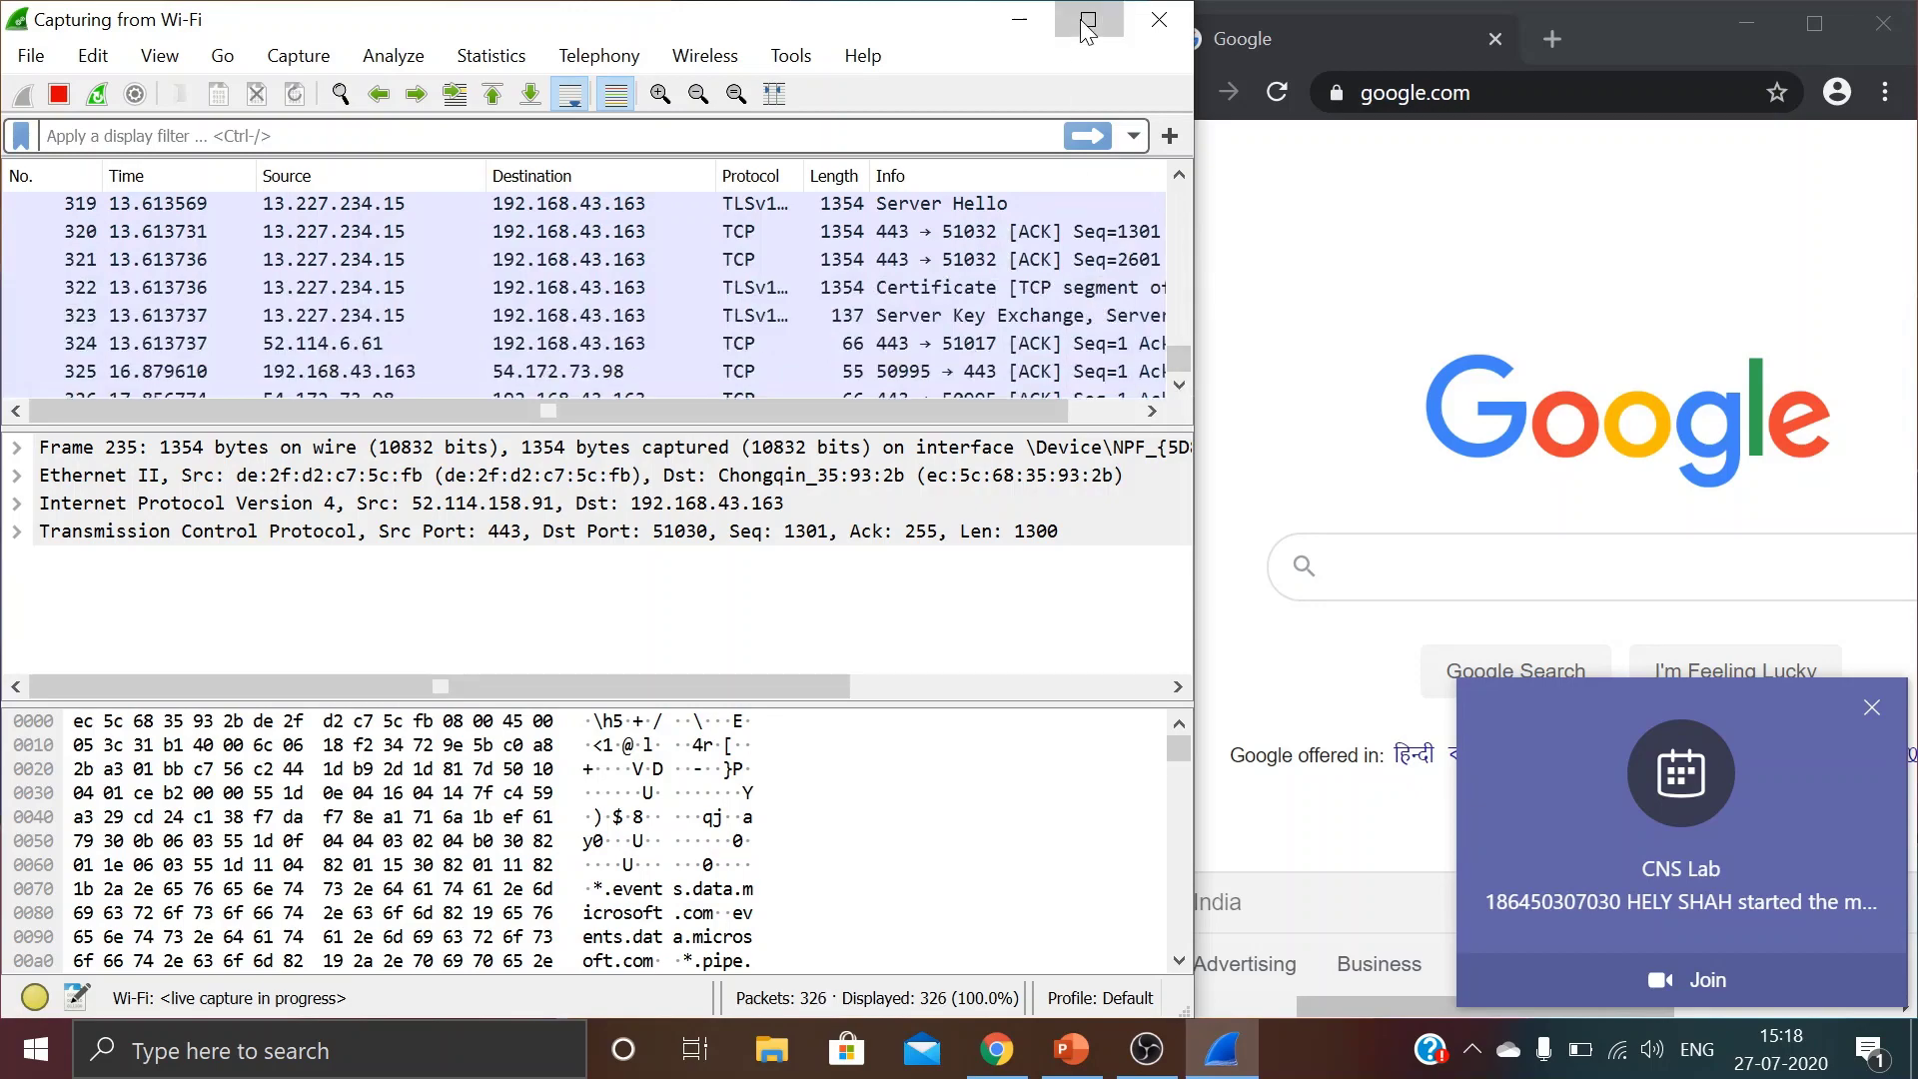
Examine individual packets of the running Wi-Fi capture, checking their source, destination, protocol and header details
left_click(643, 375)
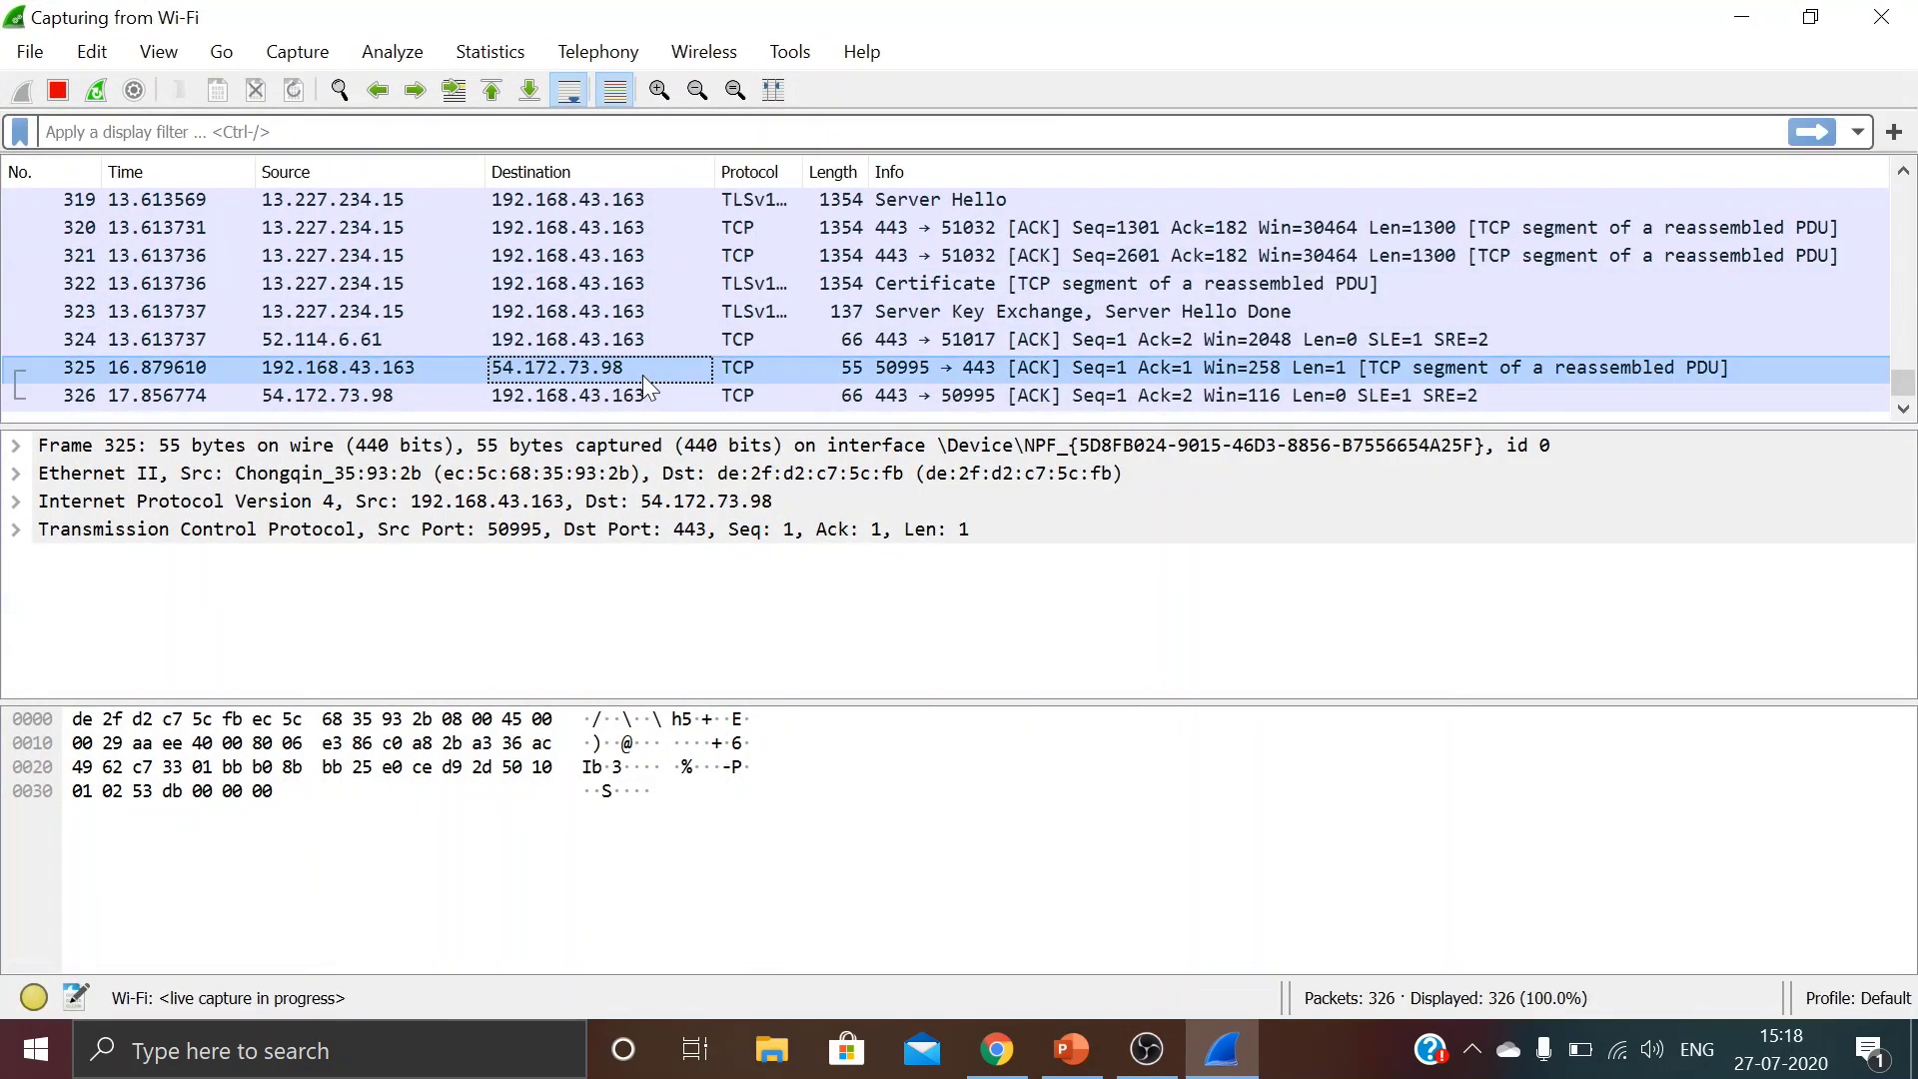
key("Up")
key("Up")
key("Up")
key("Up")
key("Up")
key("Up")
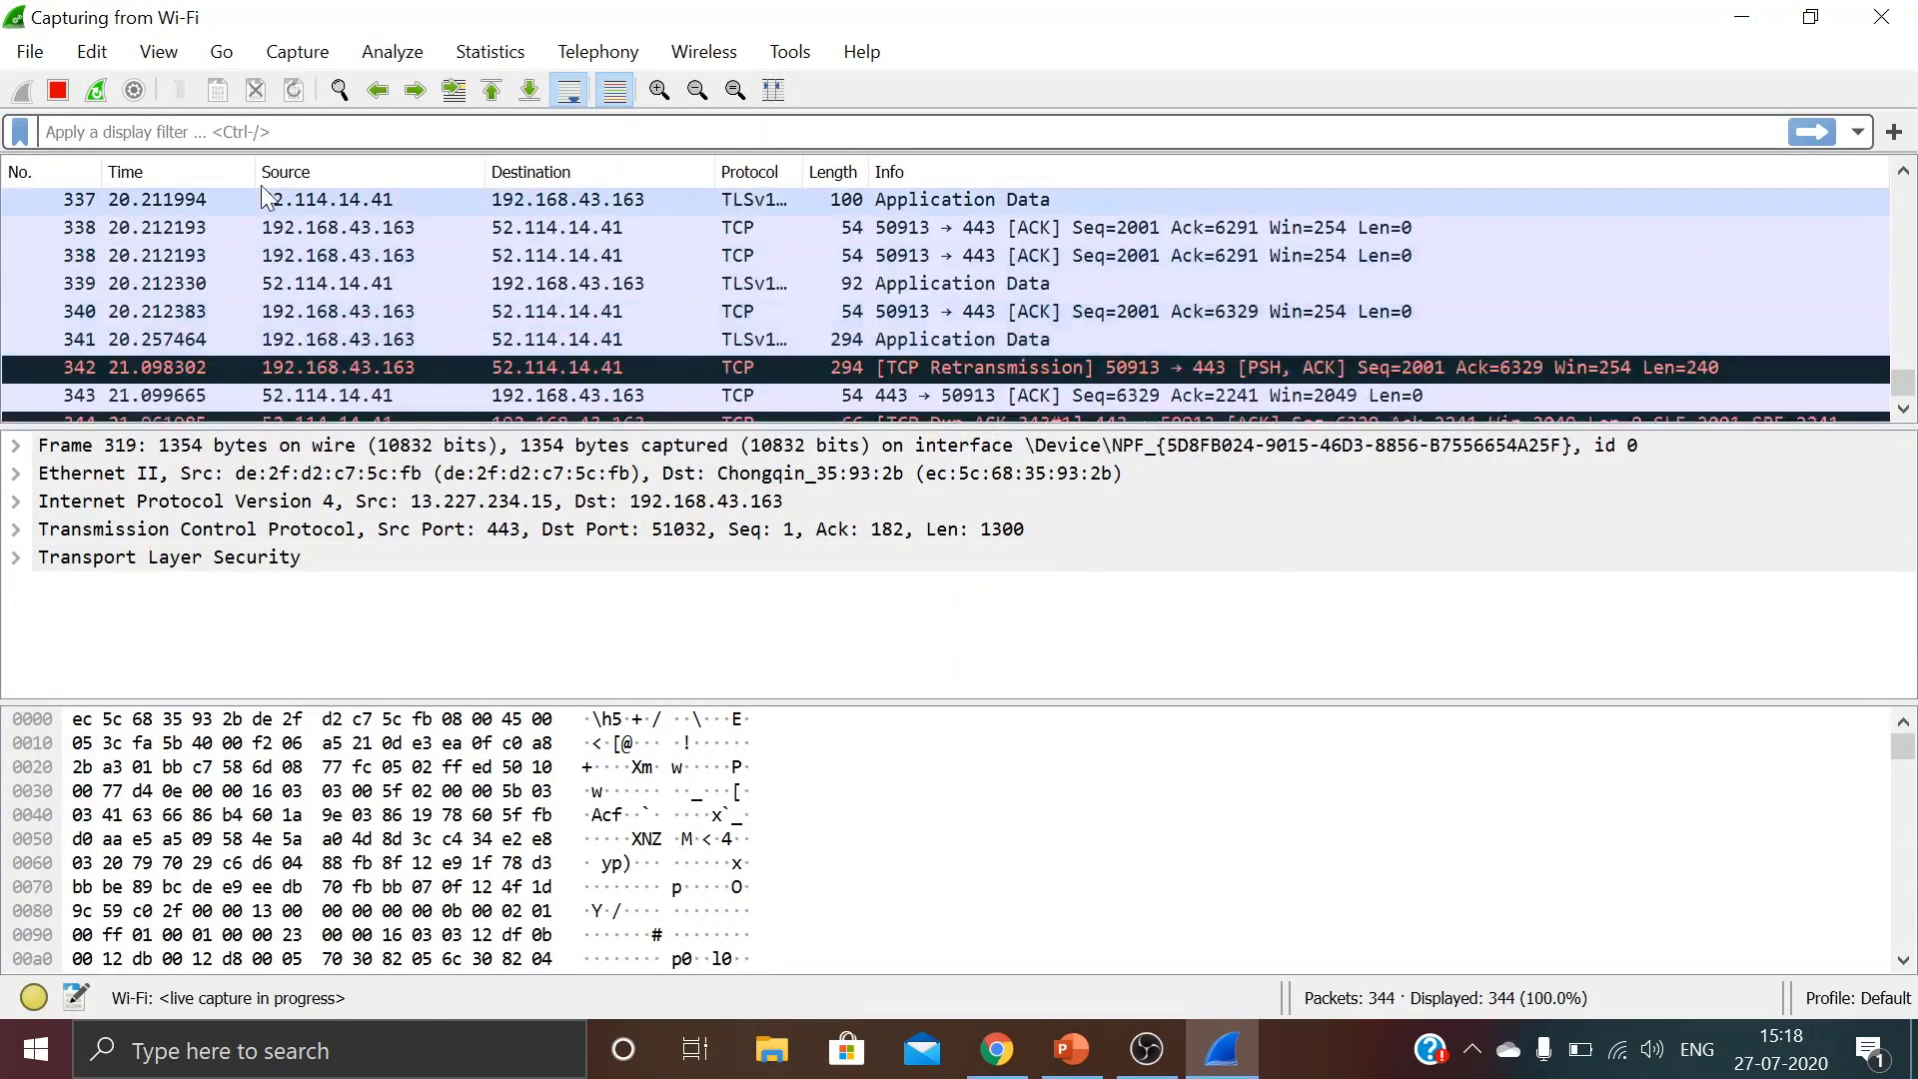
left_click(278, 202)
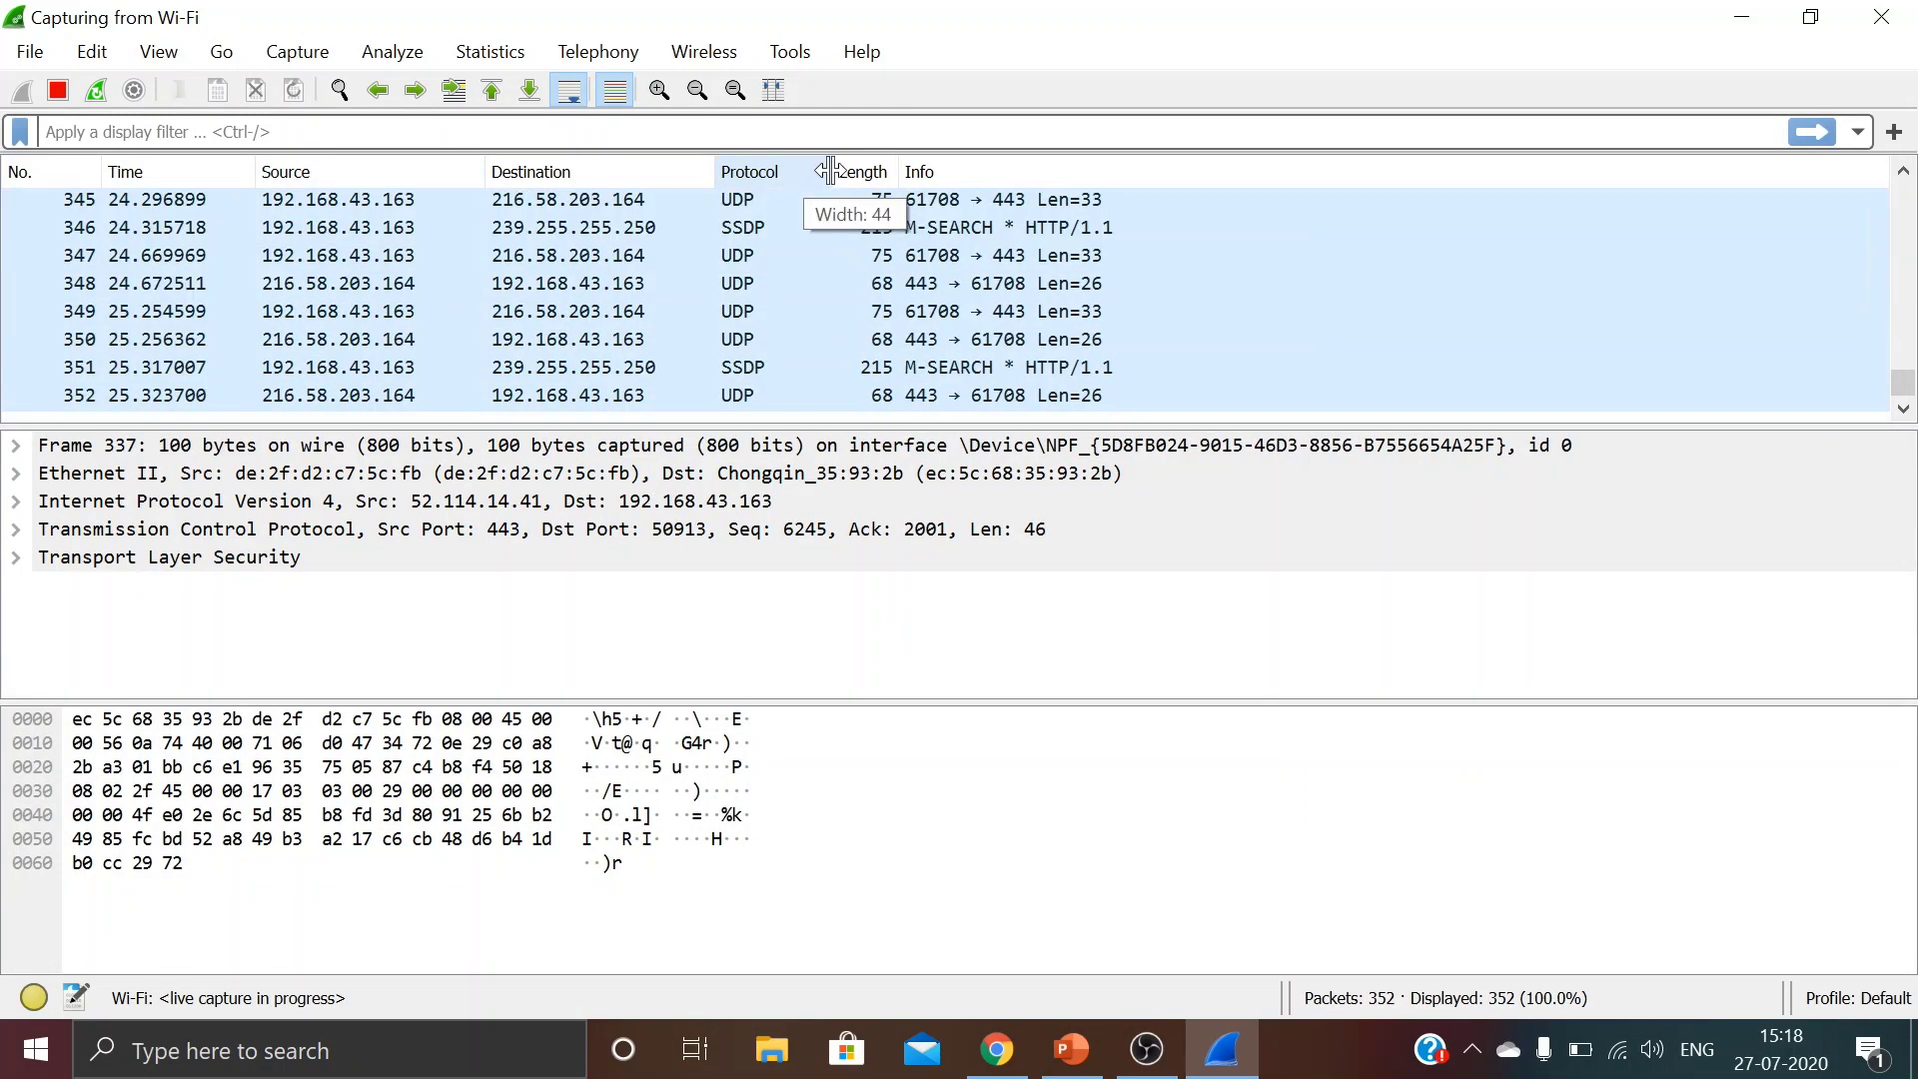
Widen the Length column of the packet list so its heading and values are clear of the Info column
left_click_drag(801, 166, 981, 166)
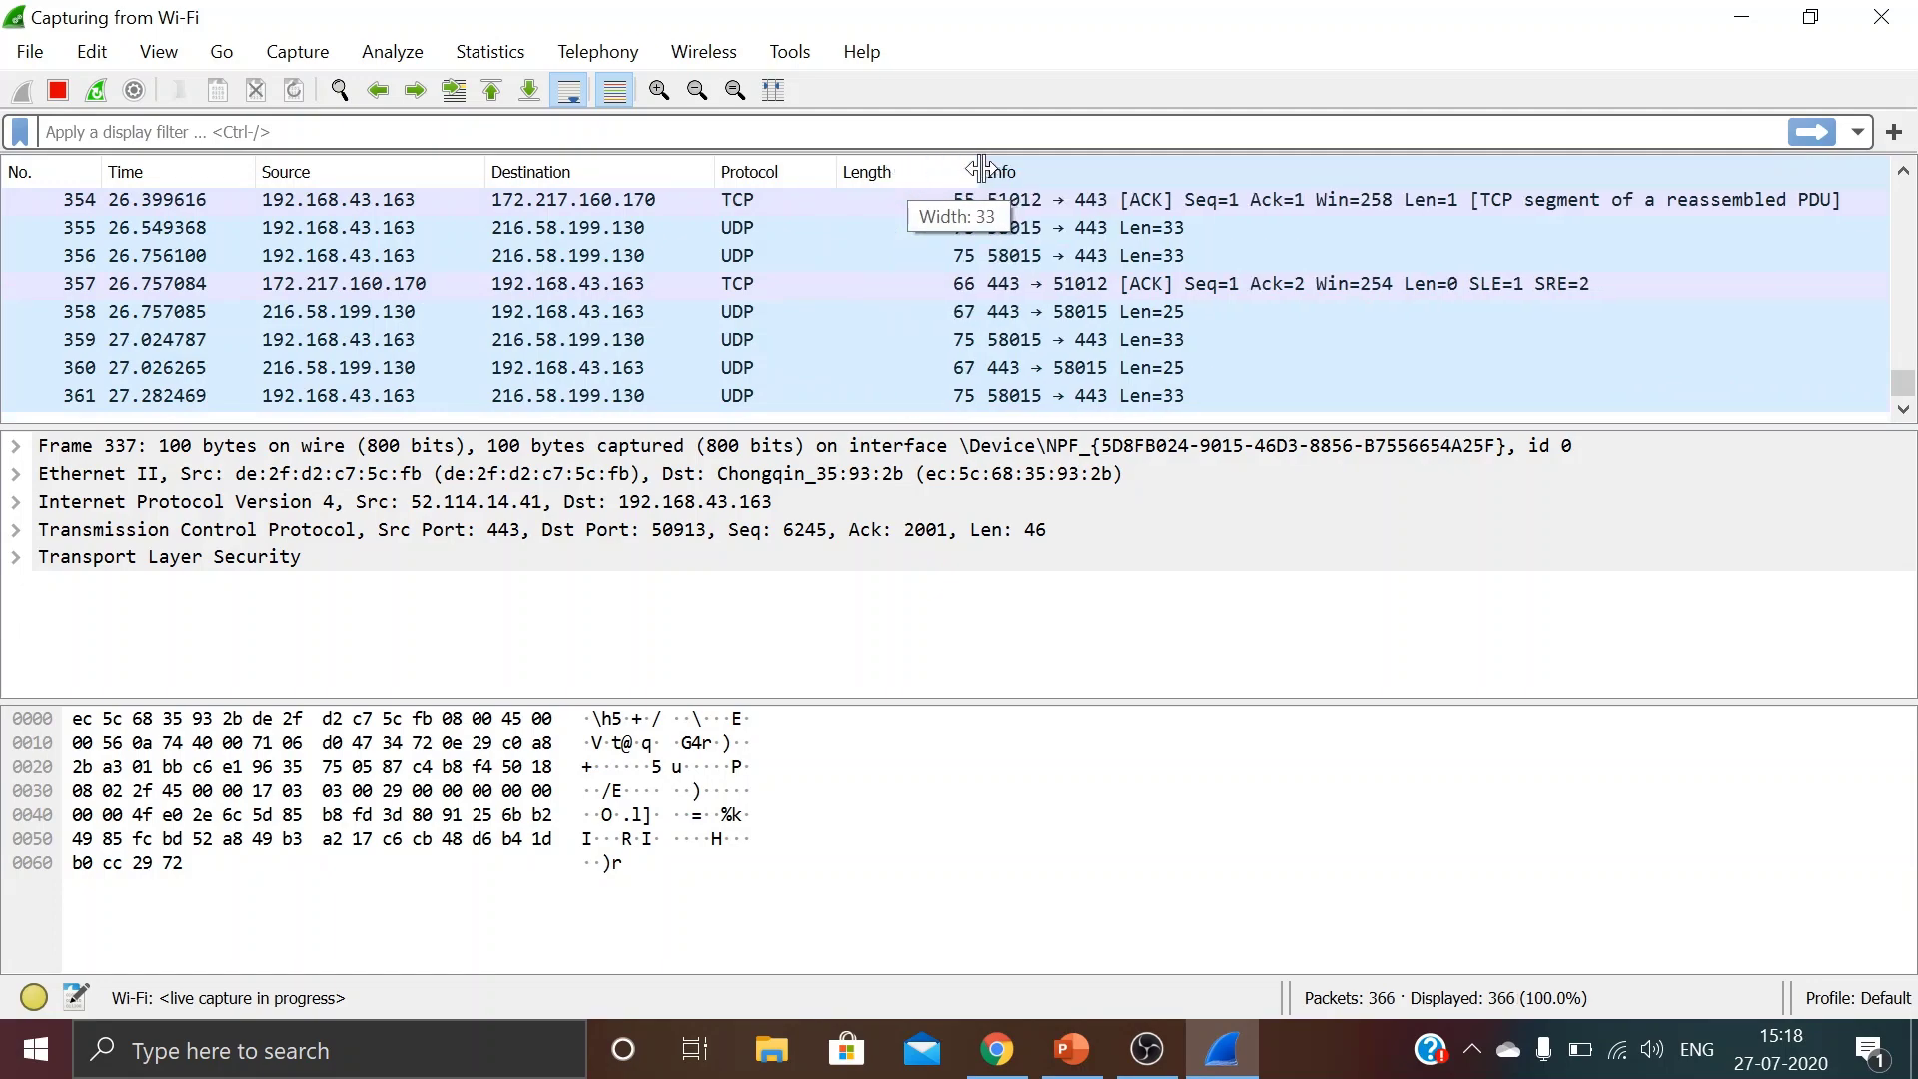
Go back packet by packet from packet 372 to packet 311, examining each one's protocol, length, info and header details
left_click(1073, 236)
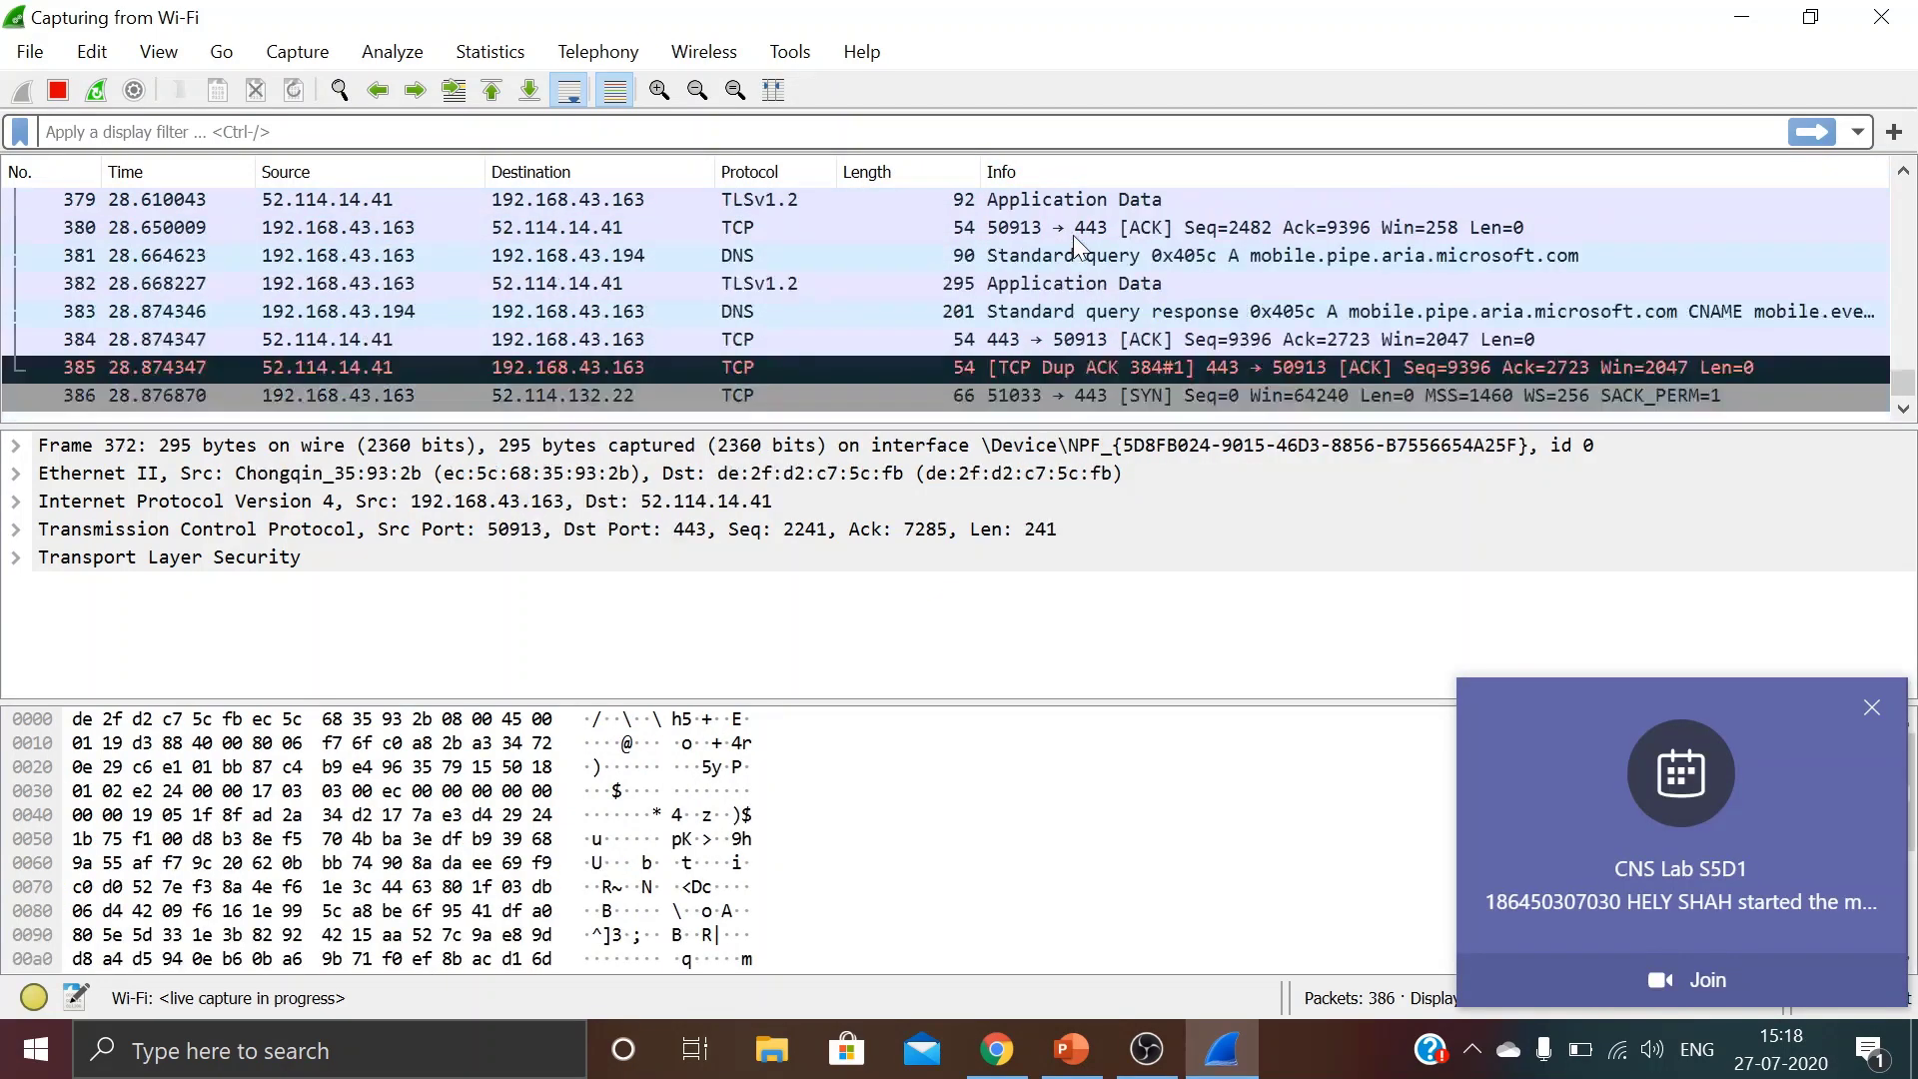
key("Up")
key("Up")
key("Up")
key("Up")
key("Up")
key("Up")
key("Up")
key("Up")
key("Up")
key("Up")
key("Up")
key("Up")
key("Up")
key("Up")
key("Up")
key("Up")
key("Up")
key("Up")
key("Up")
key("Up")
key("Up")
key("Up")
key("Up")
key("Up")
key("Up")
key("Up")
key("Up")
key("Up")
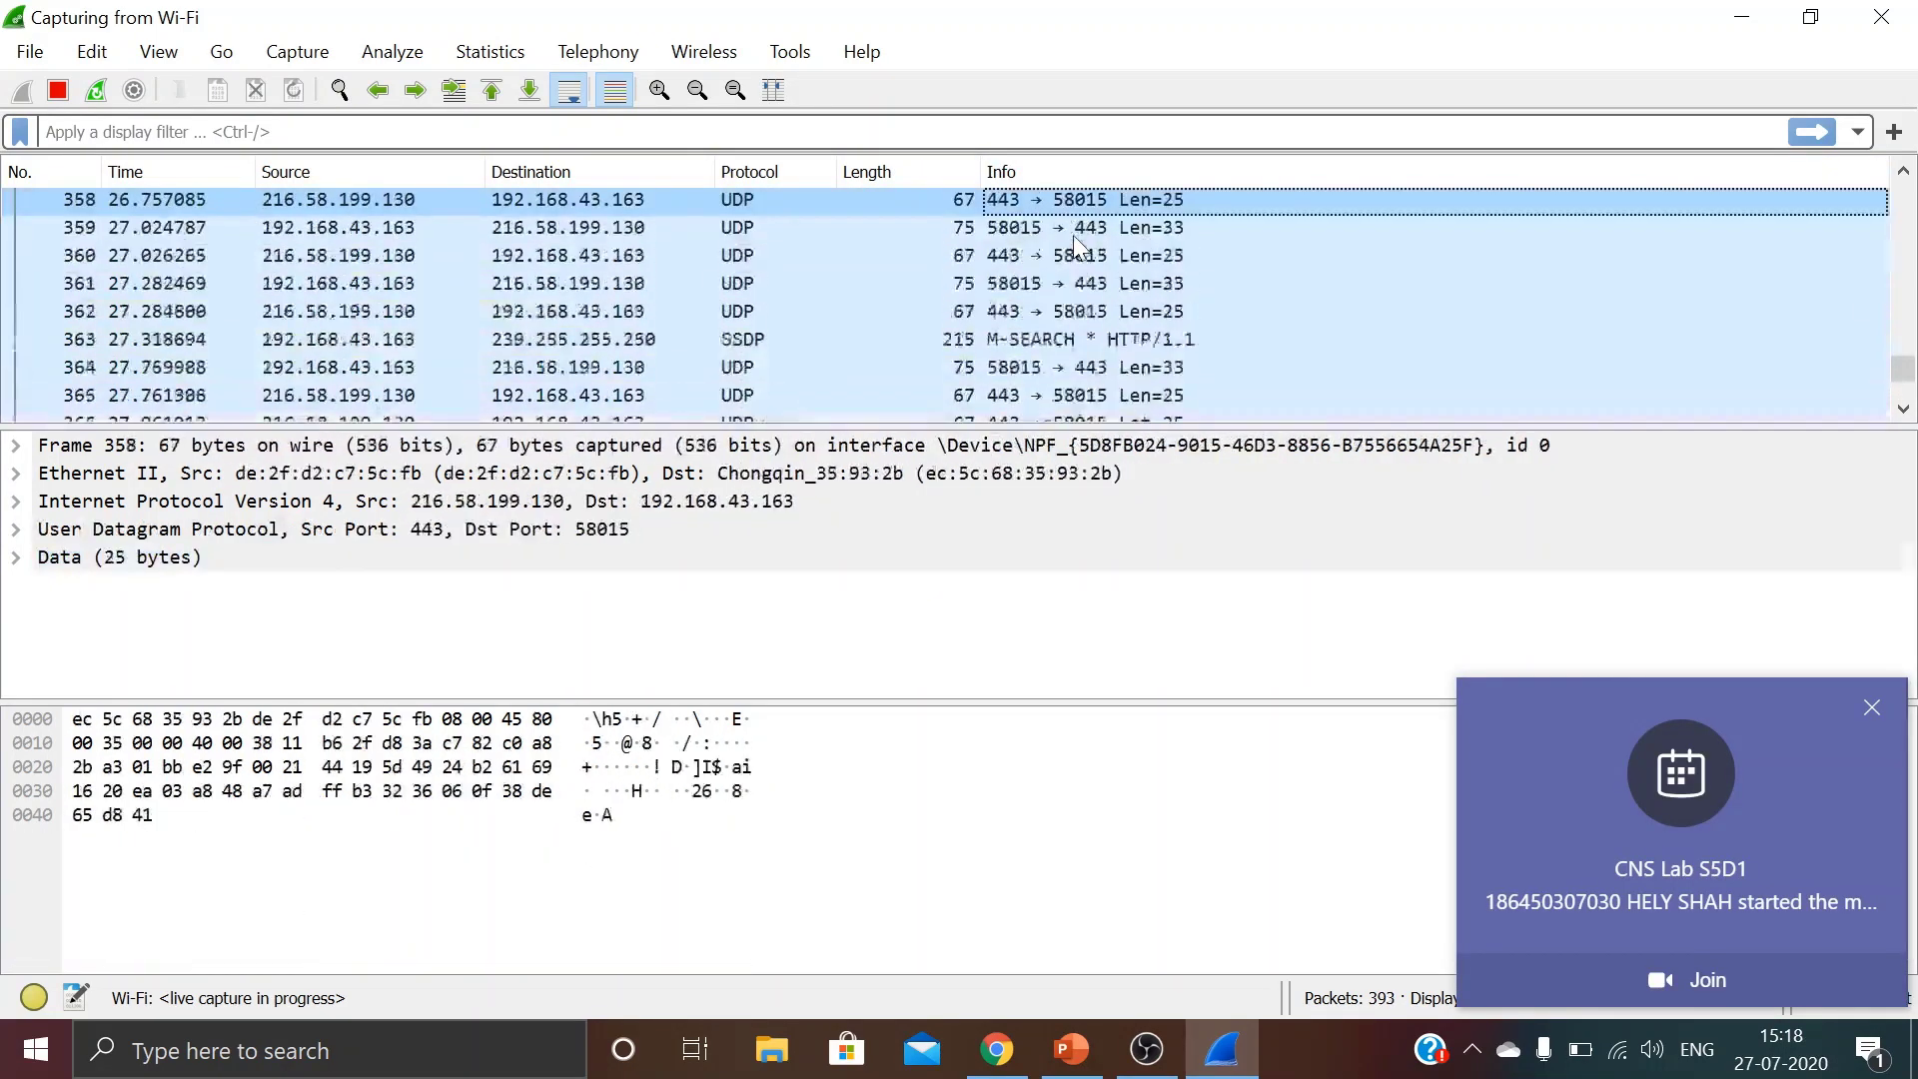
key("Up")
key("Up")
key("Up")
key("Up")
key("Up")
key("Up")
key("Up")
key("Up")
key("Up")
key("Up")
key("Up")
key("Up")
key("Up")
key("Up")
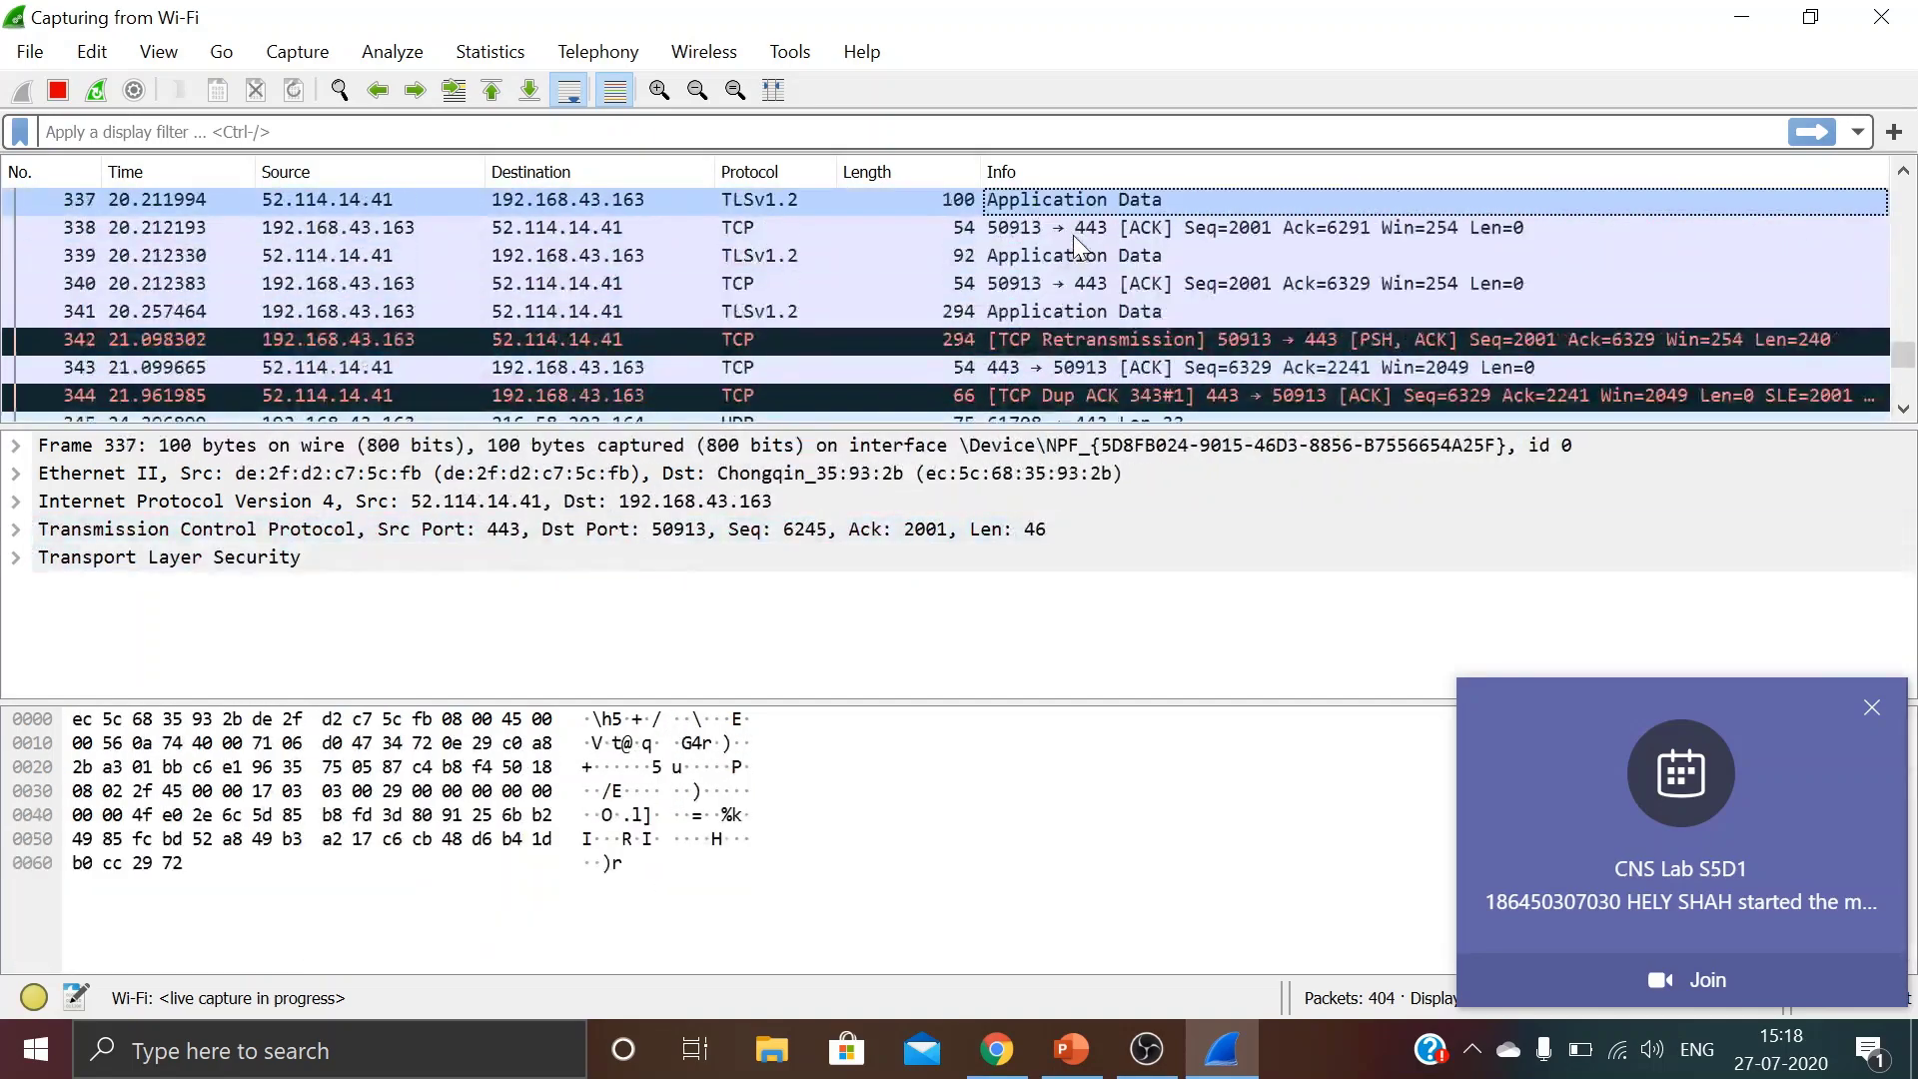
key("Up")
key("Up")
key("Up")
key("Up")
key("Up")
key("Up")
key("Up")
key("Up")
key("Up")
key("Up")
key("Up")
key("Up")
key("Up")
key("Up")
key("Up")
key("Up")
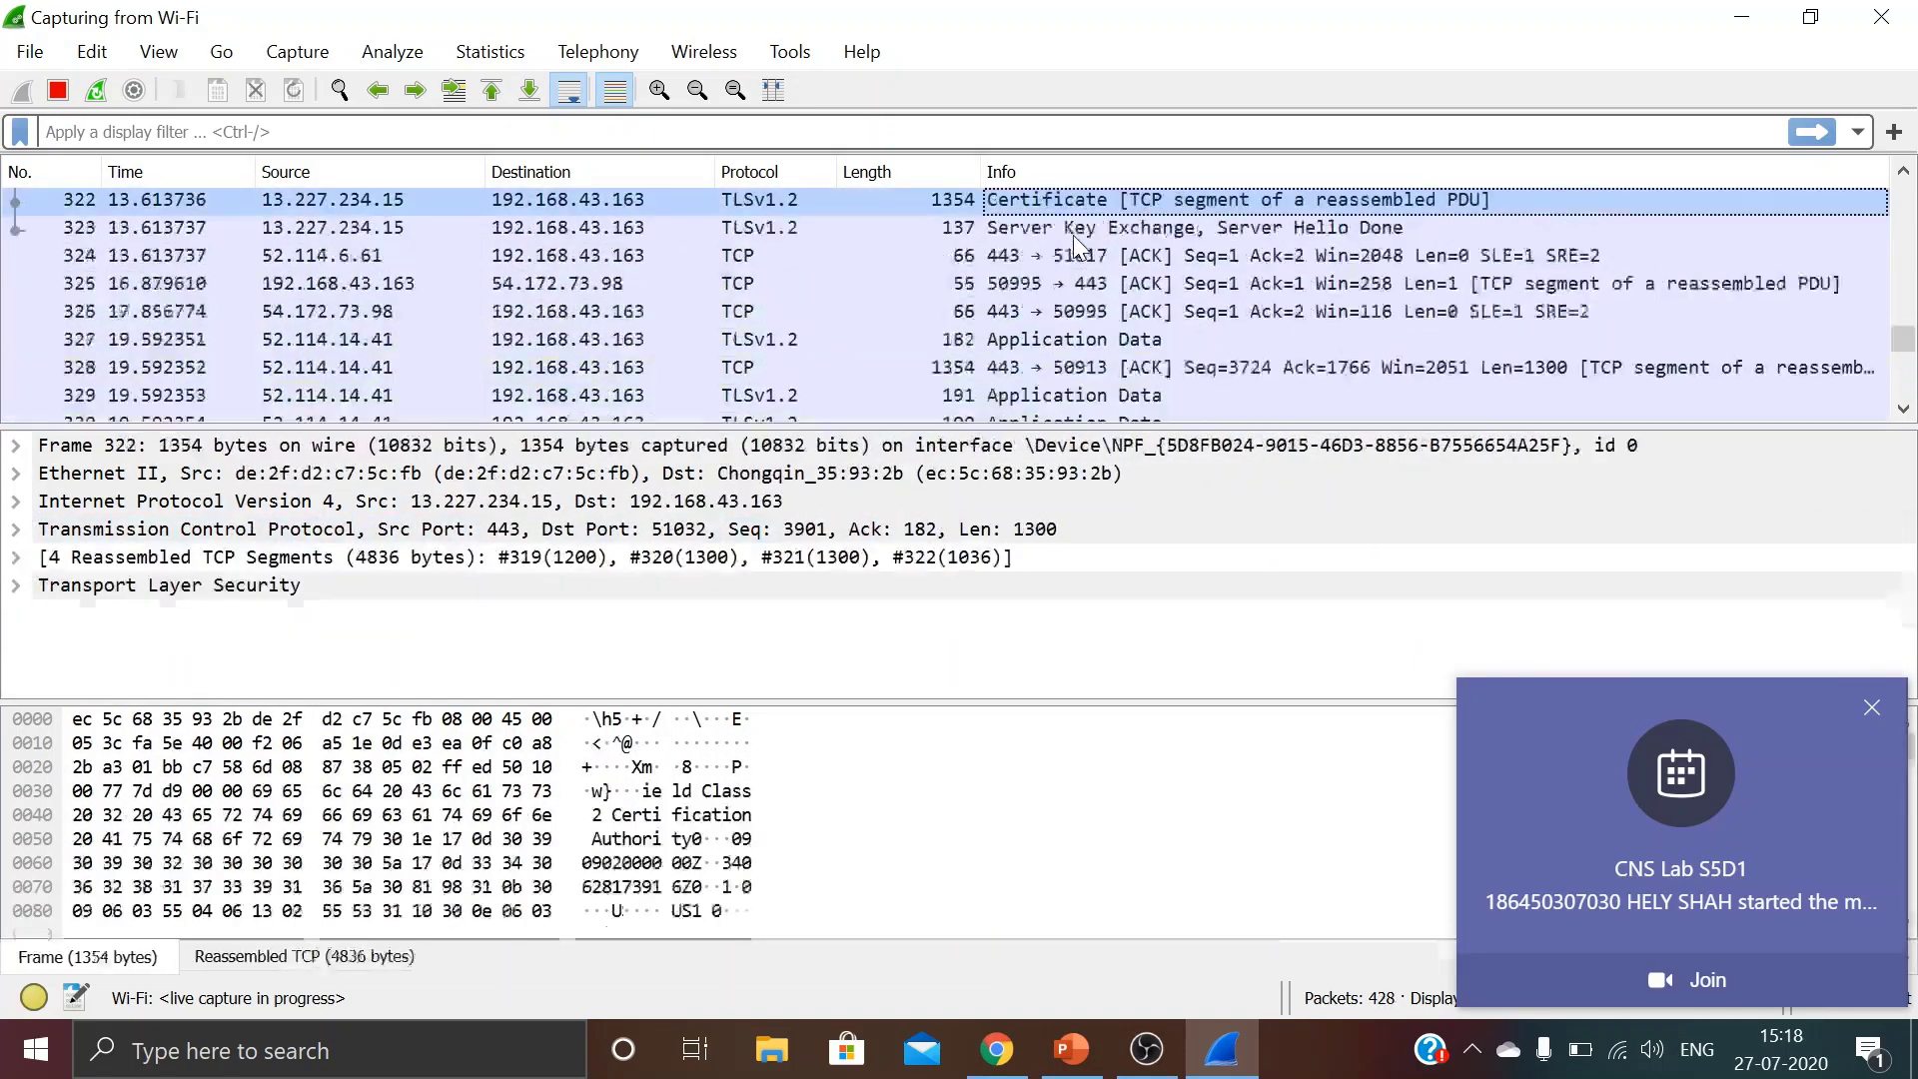
key("Up")
key("Up")
key("Up")
key("Up")
key("Up")
key("Up")
key("Up")
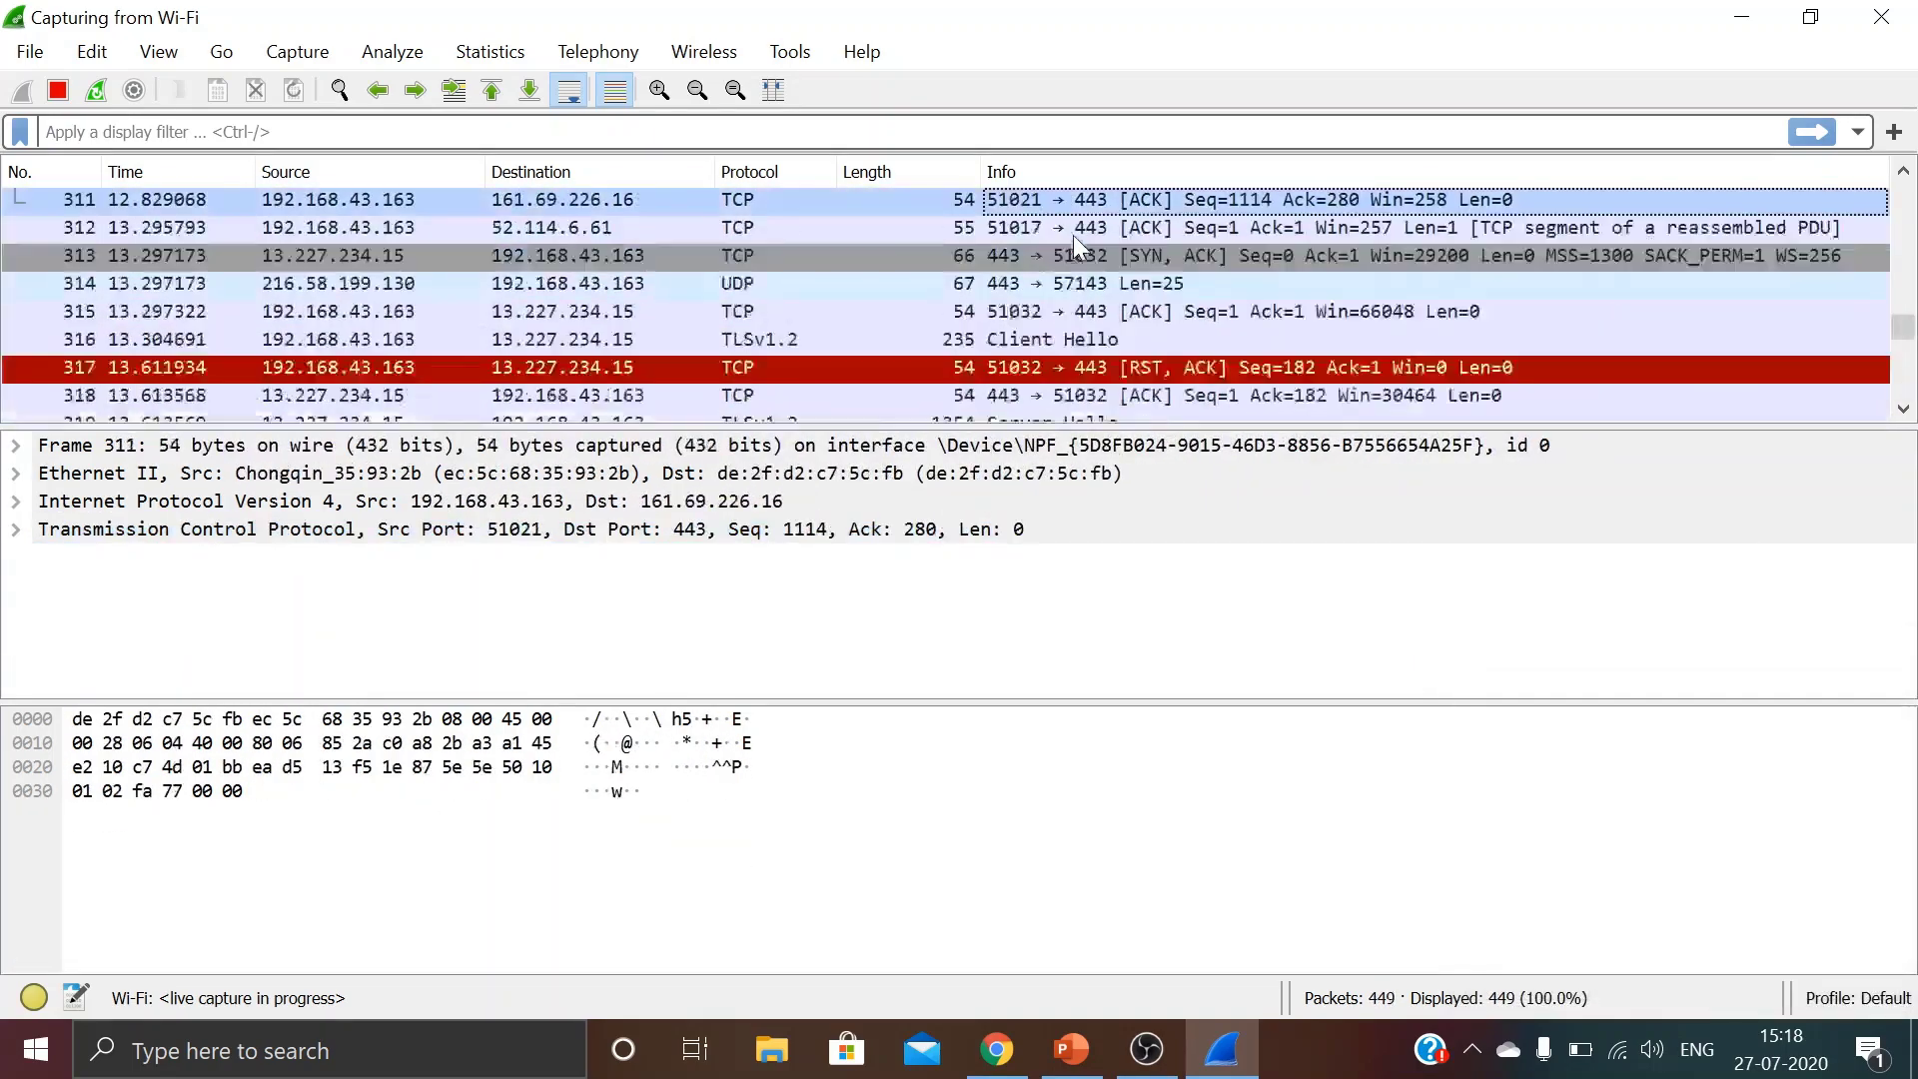